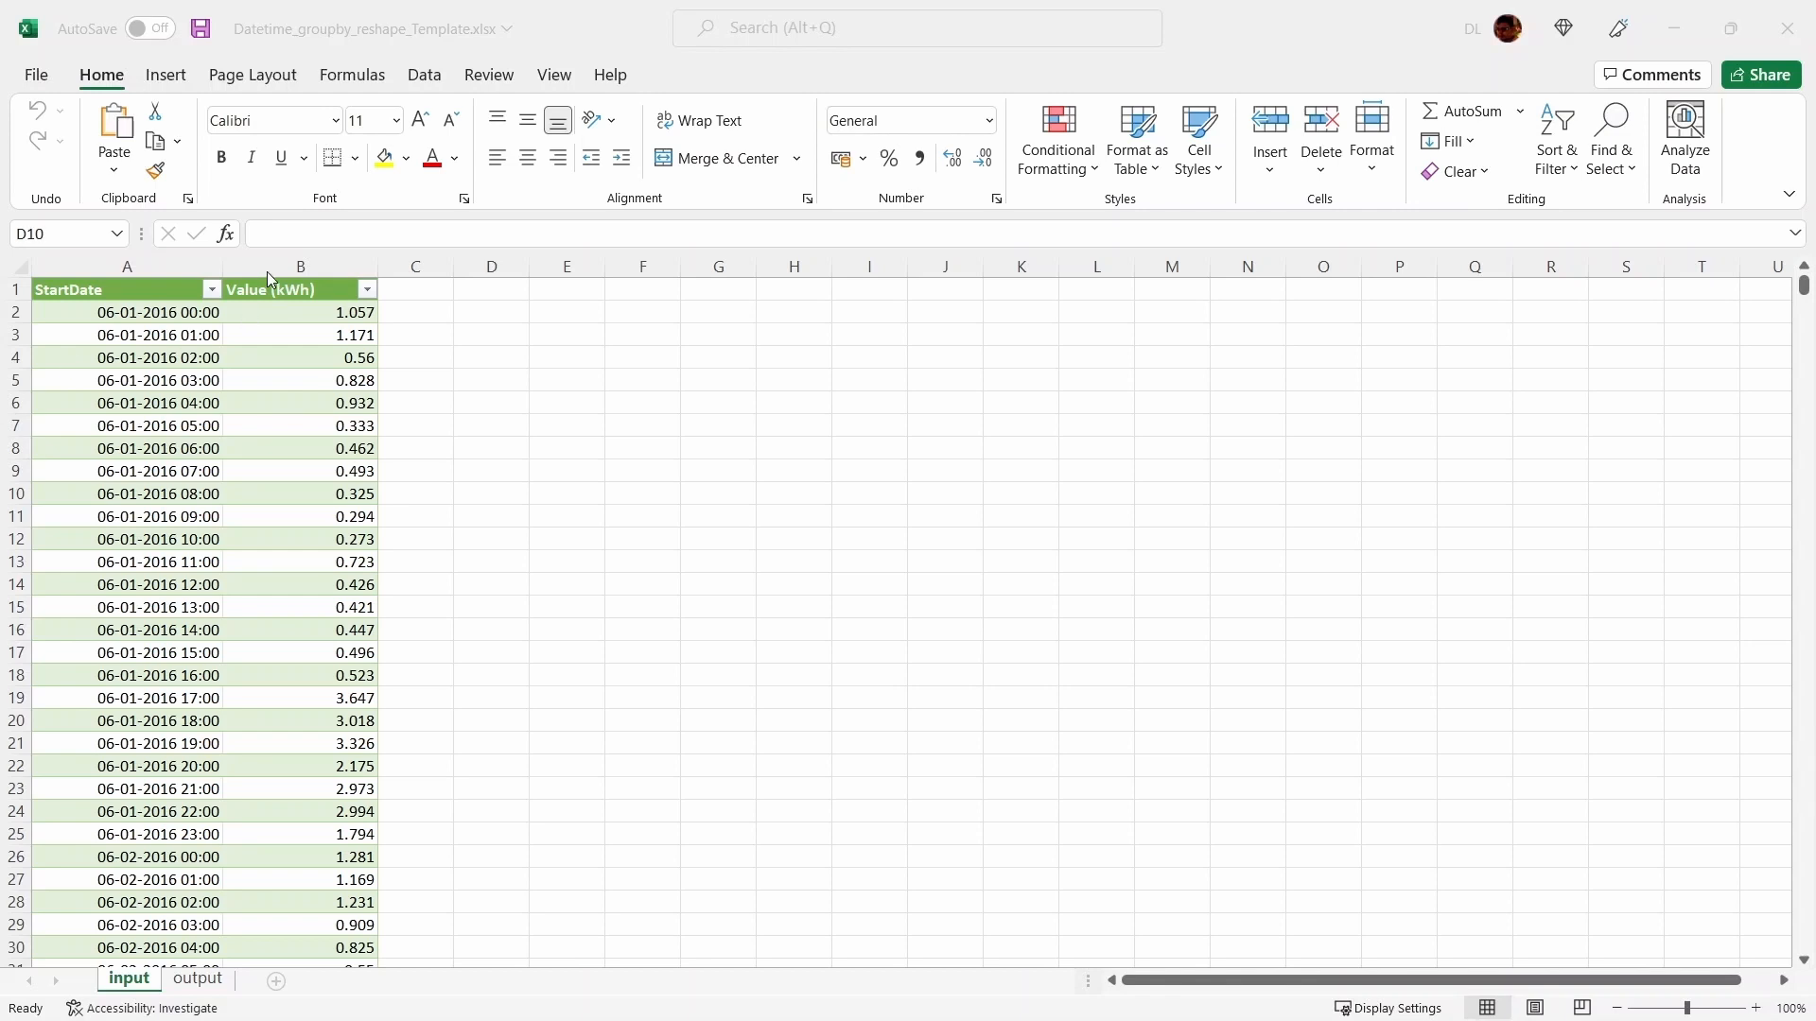
# Step: Examine the hourly readings on the input sheet and the month-by-year layout of the table on the output sheet
pyautogui.click(416, 335)
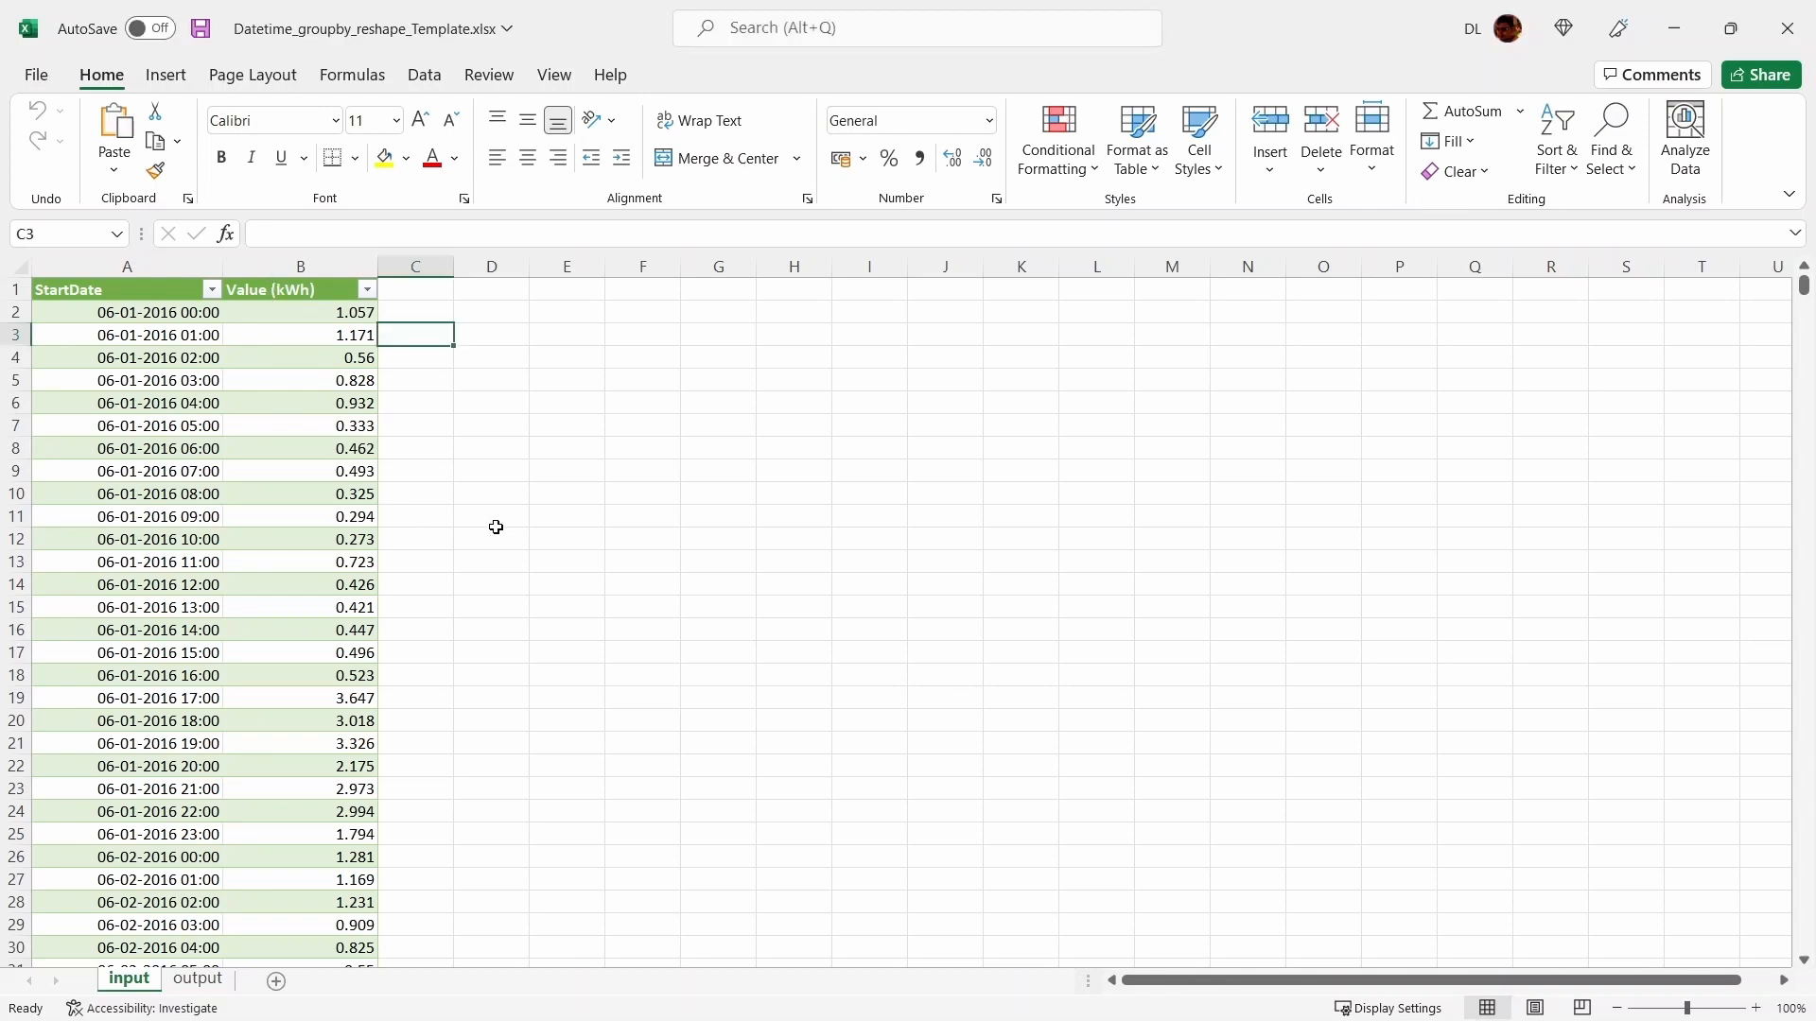
pyautogui.click(199, 980)
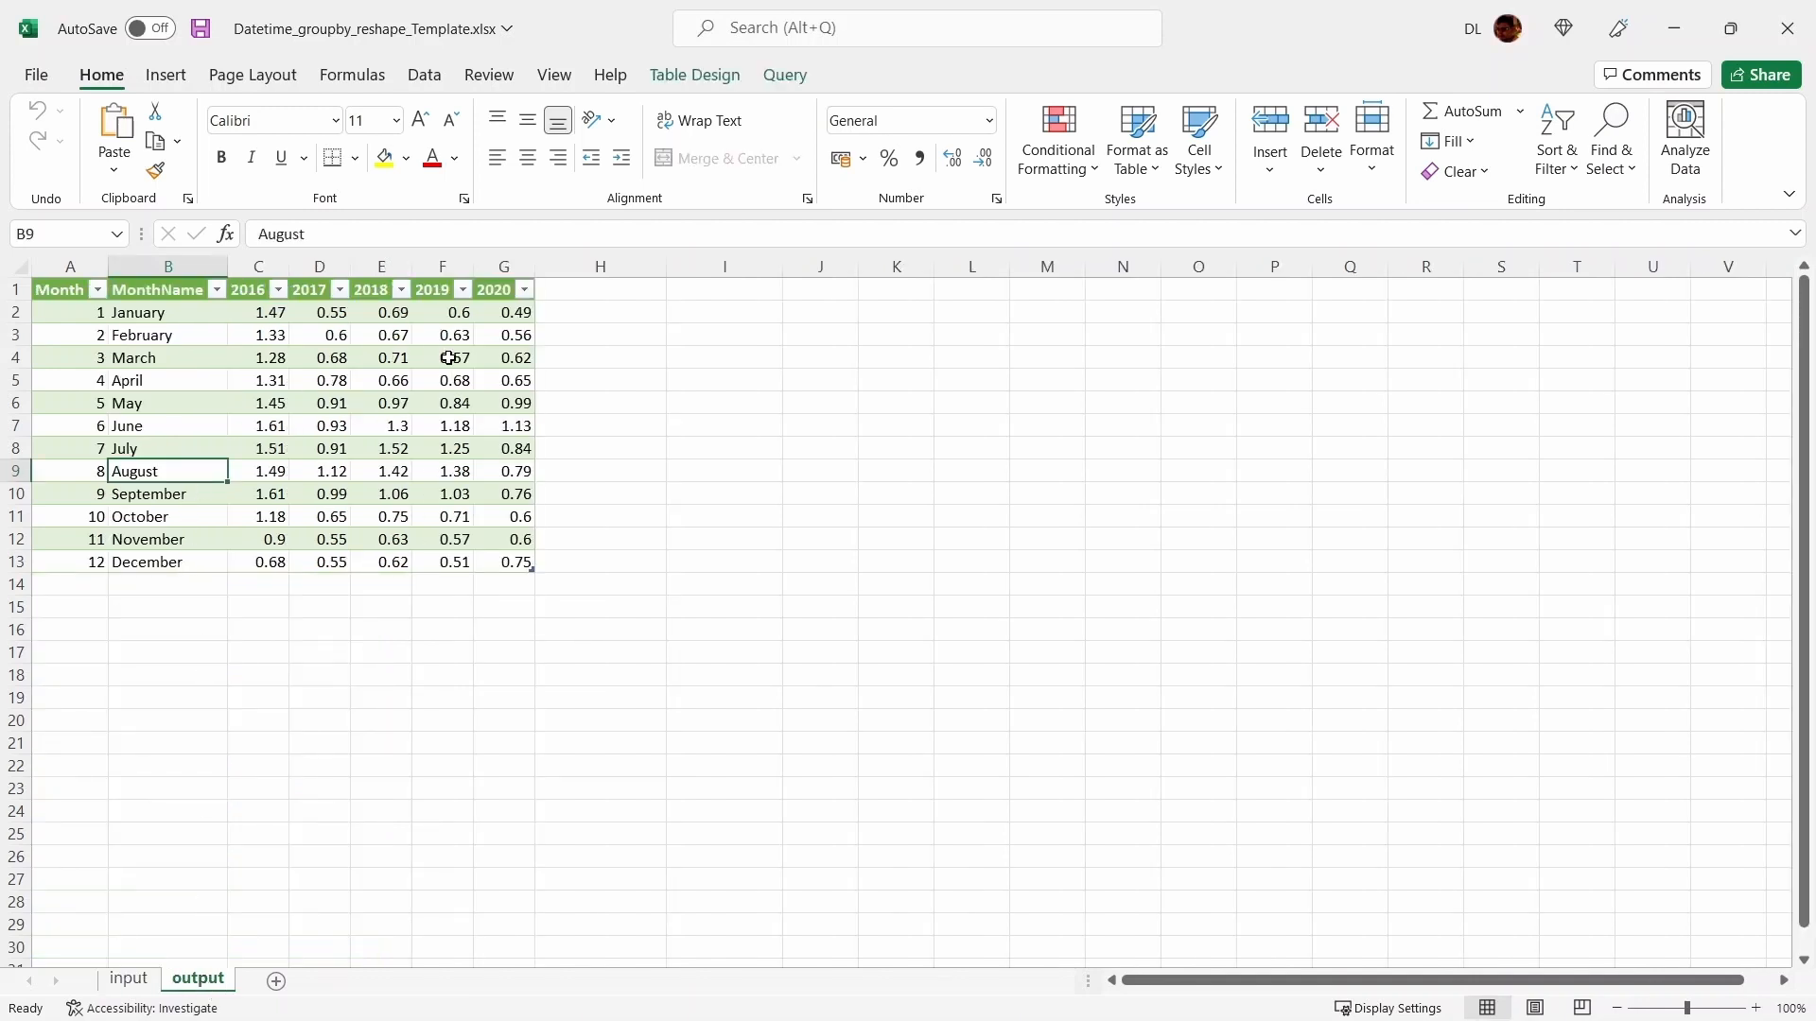
pyautogui.click(67, 289)
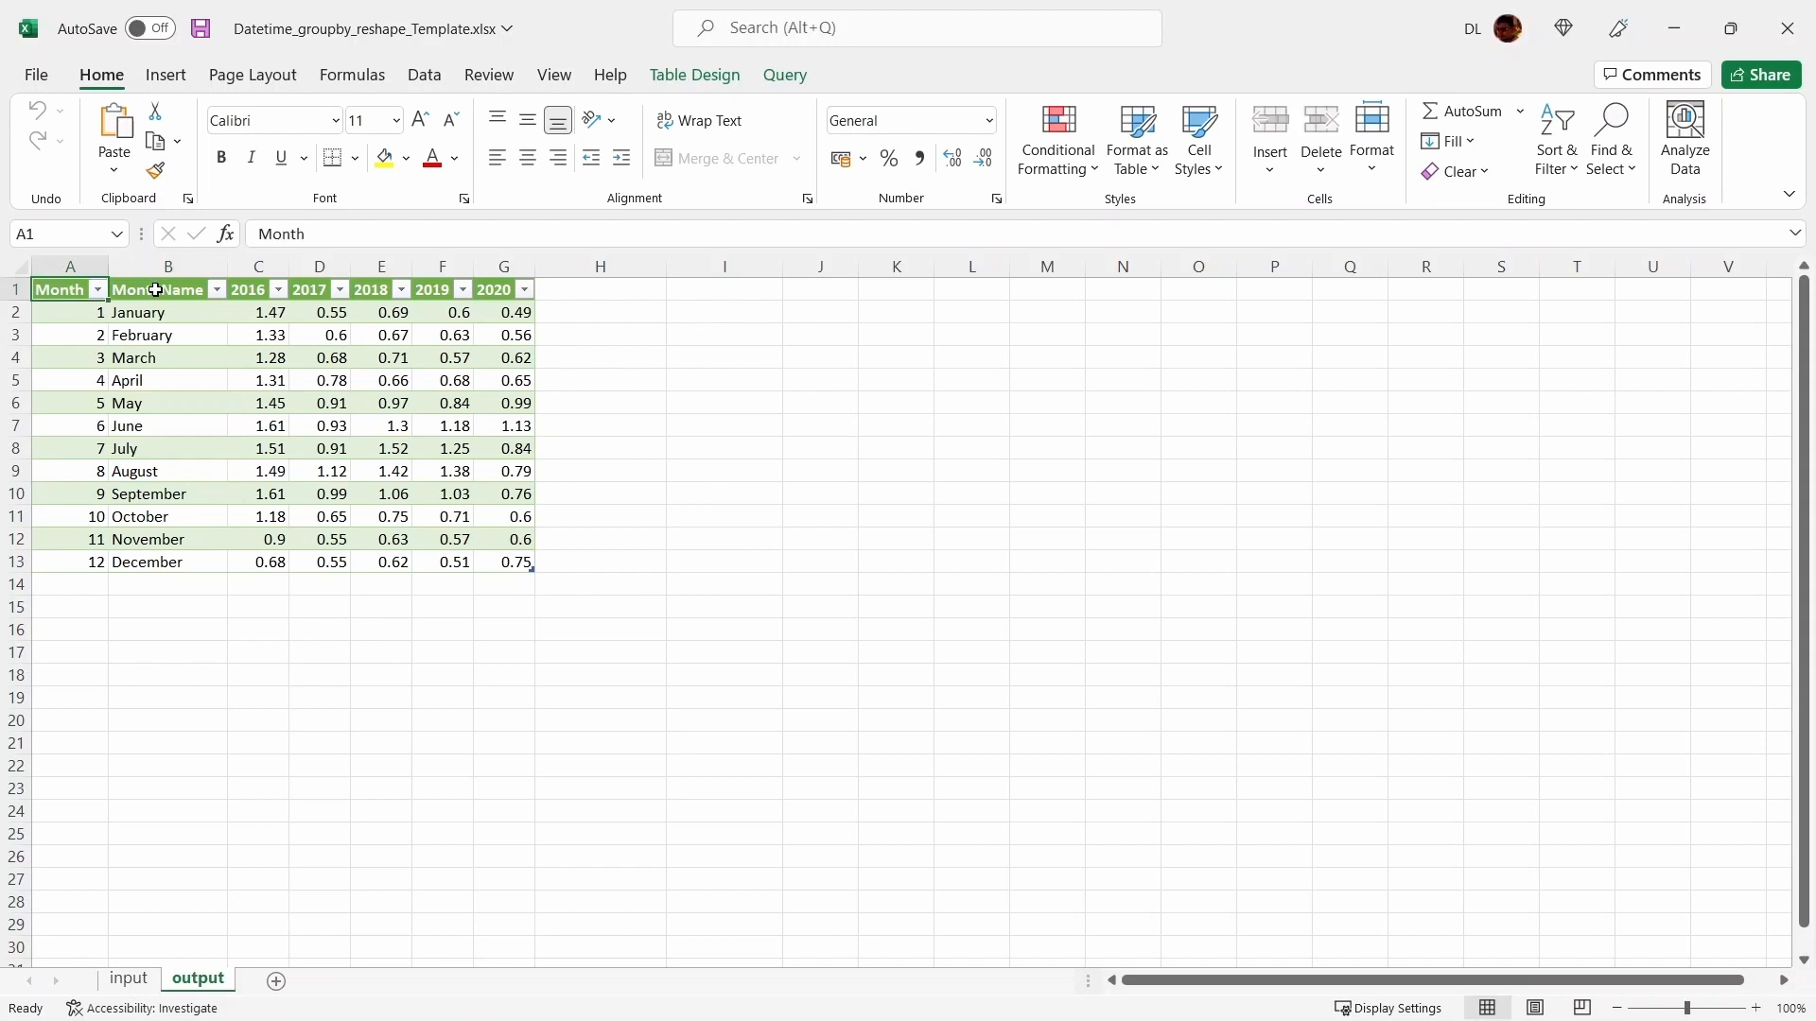
pyautogui.click(156, 290)
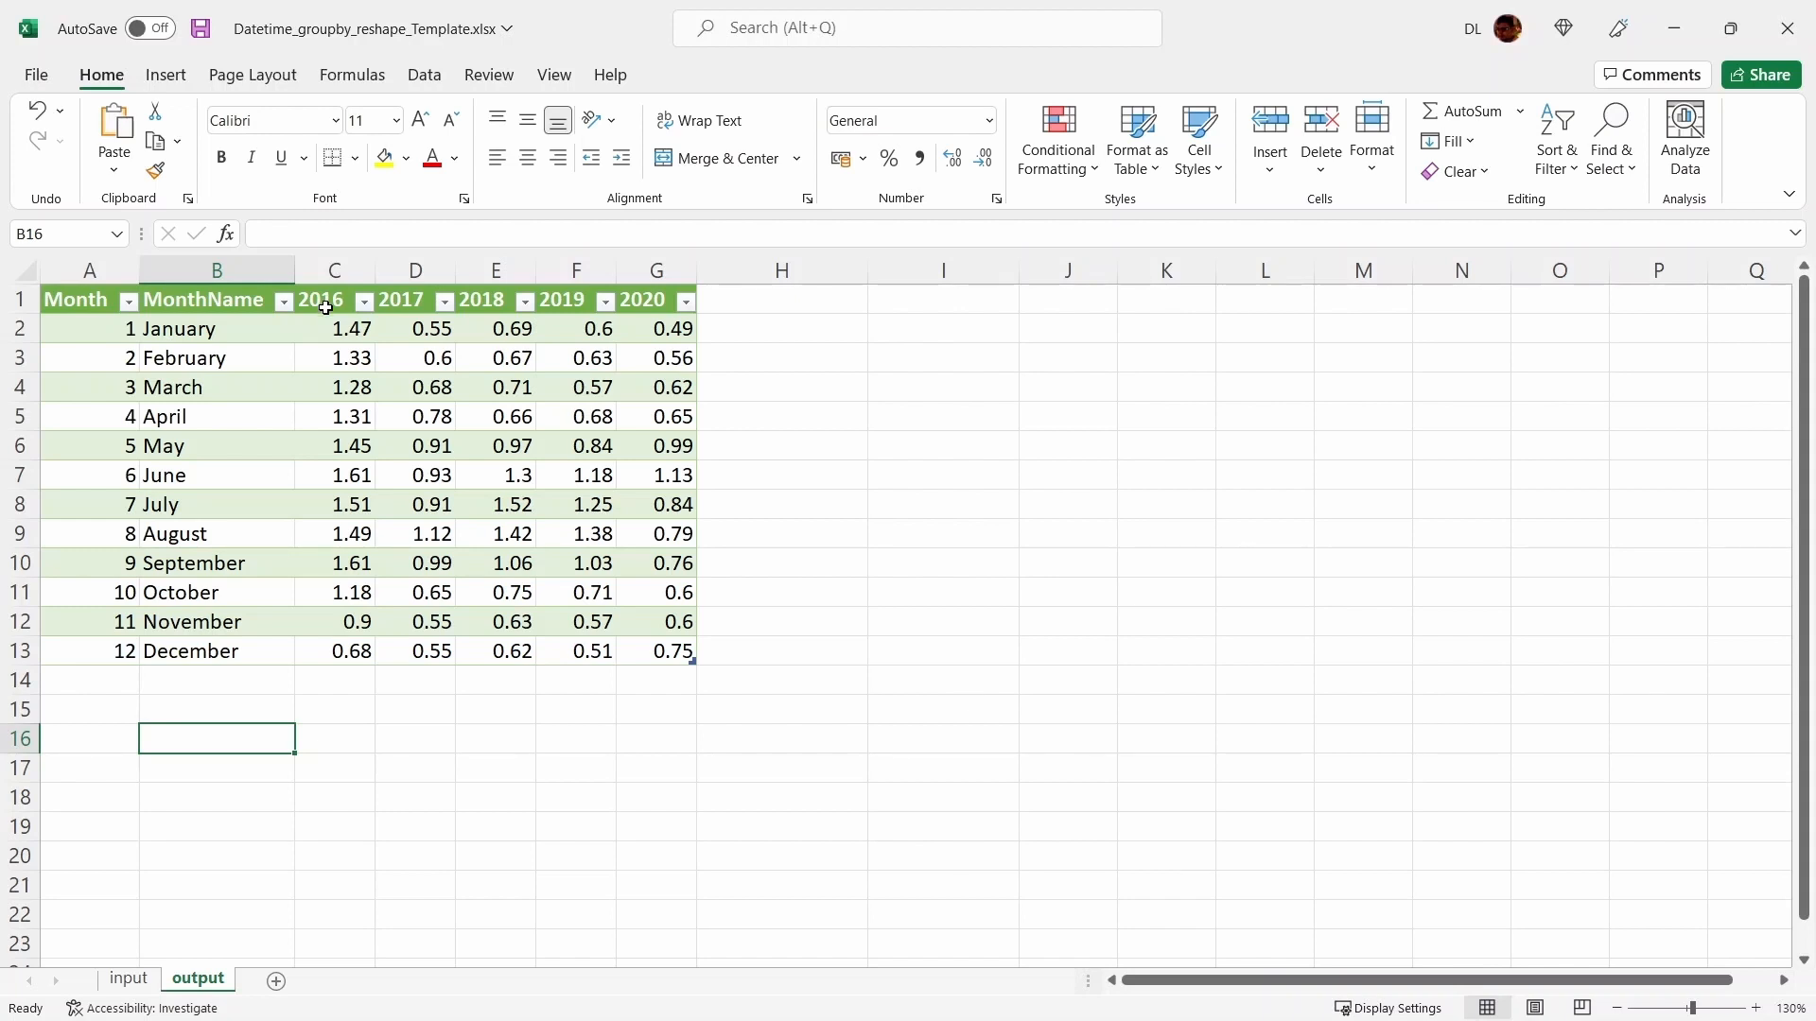
pyautogui.moveTo(331, 326); pyautogui.dragTo(657, 649)
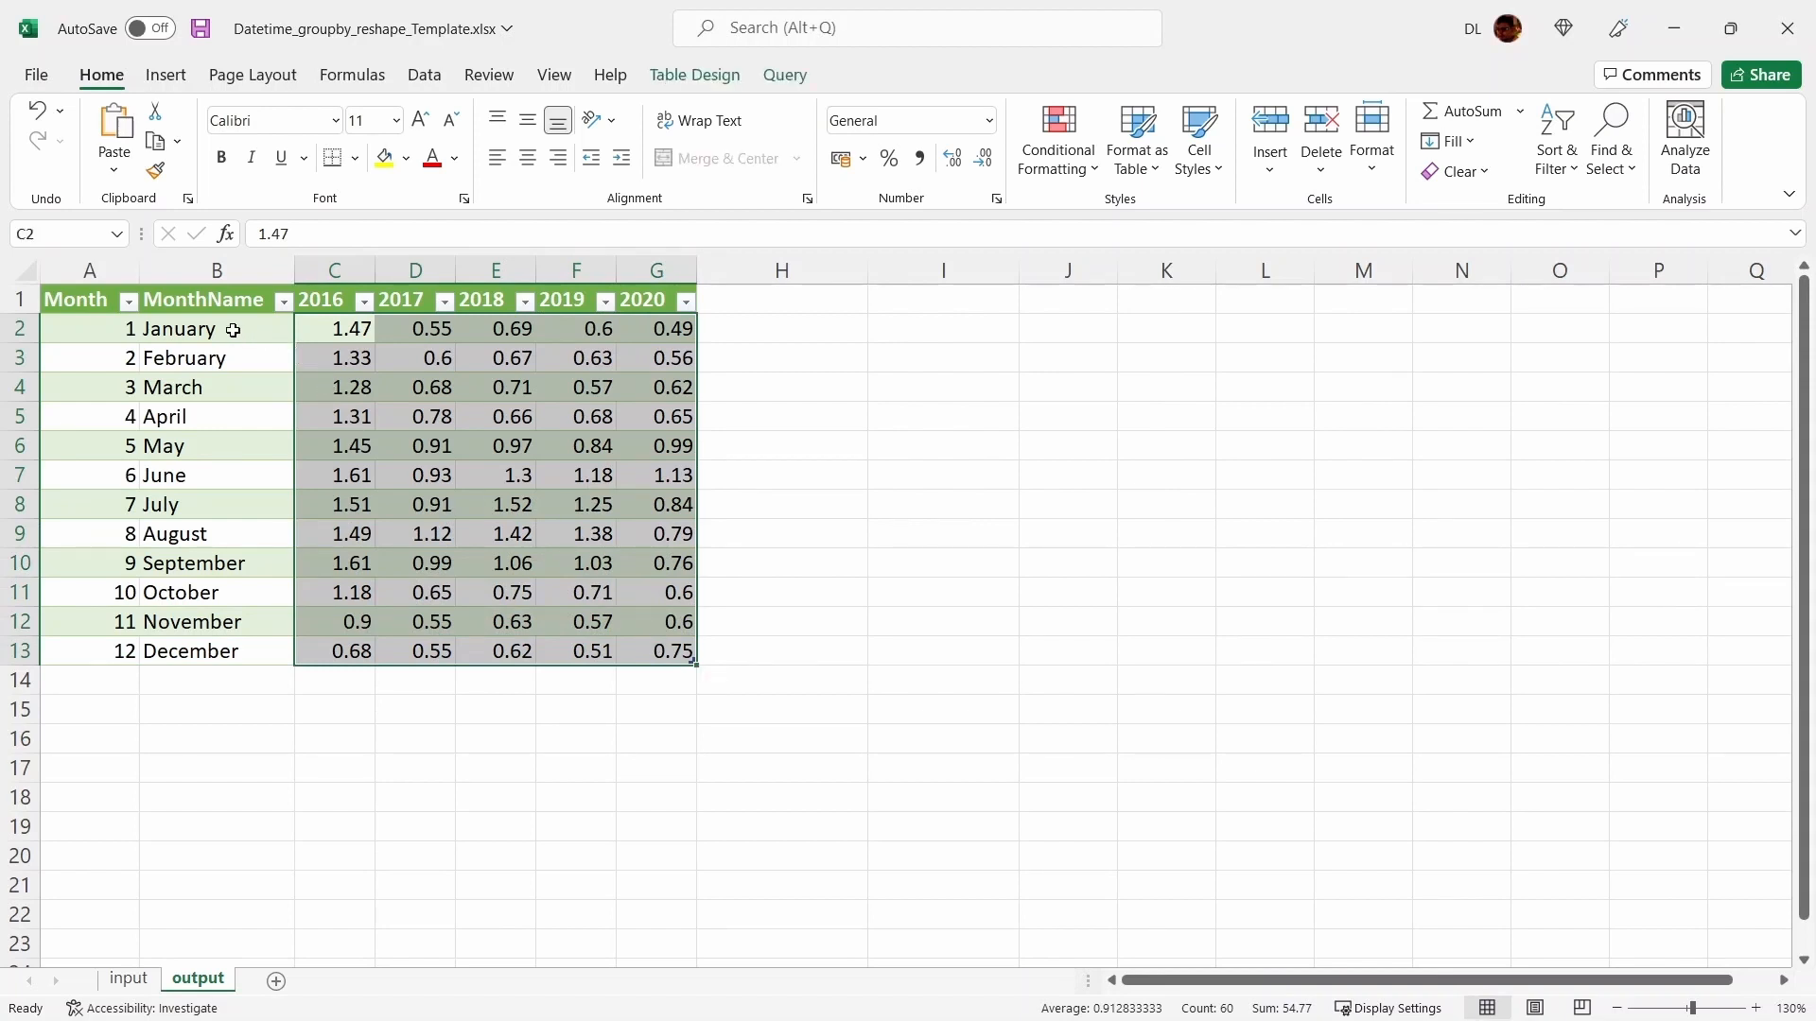
pyautogui.click(337, 328)
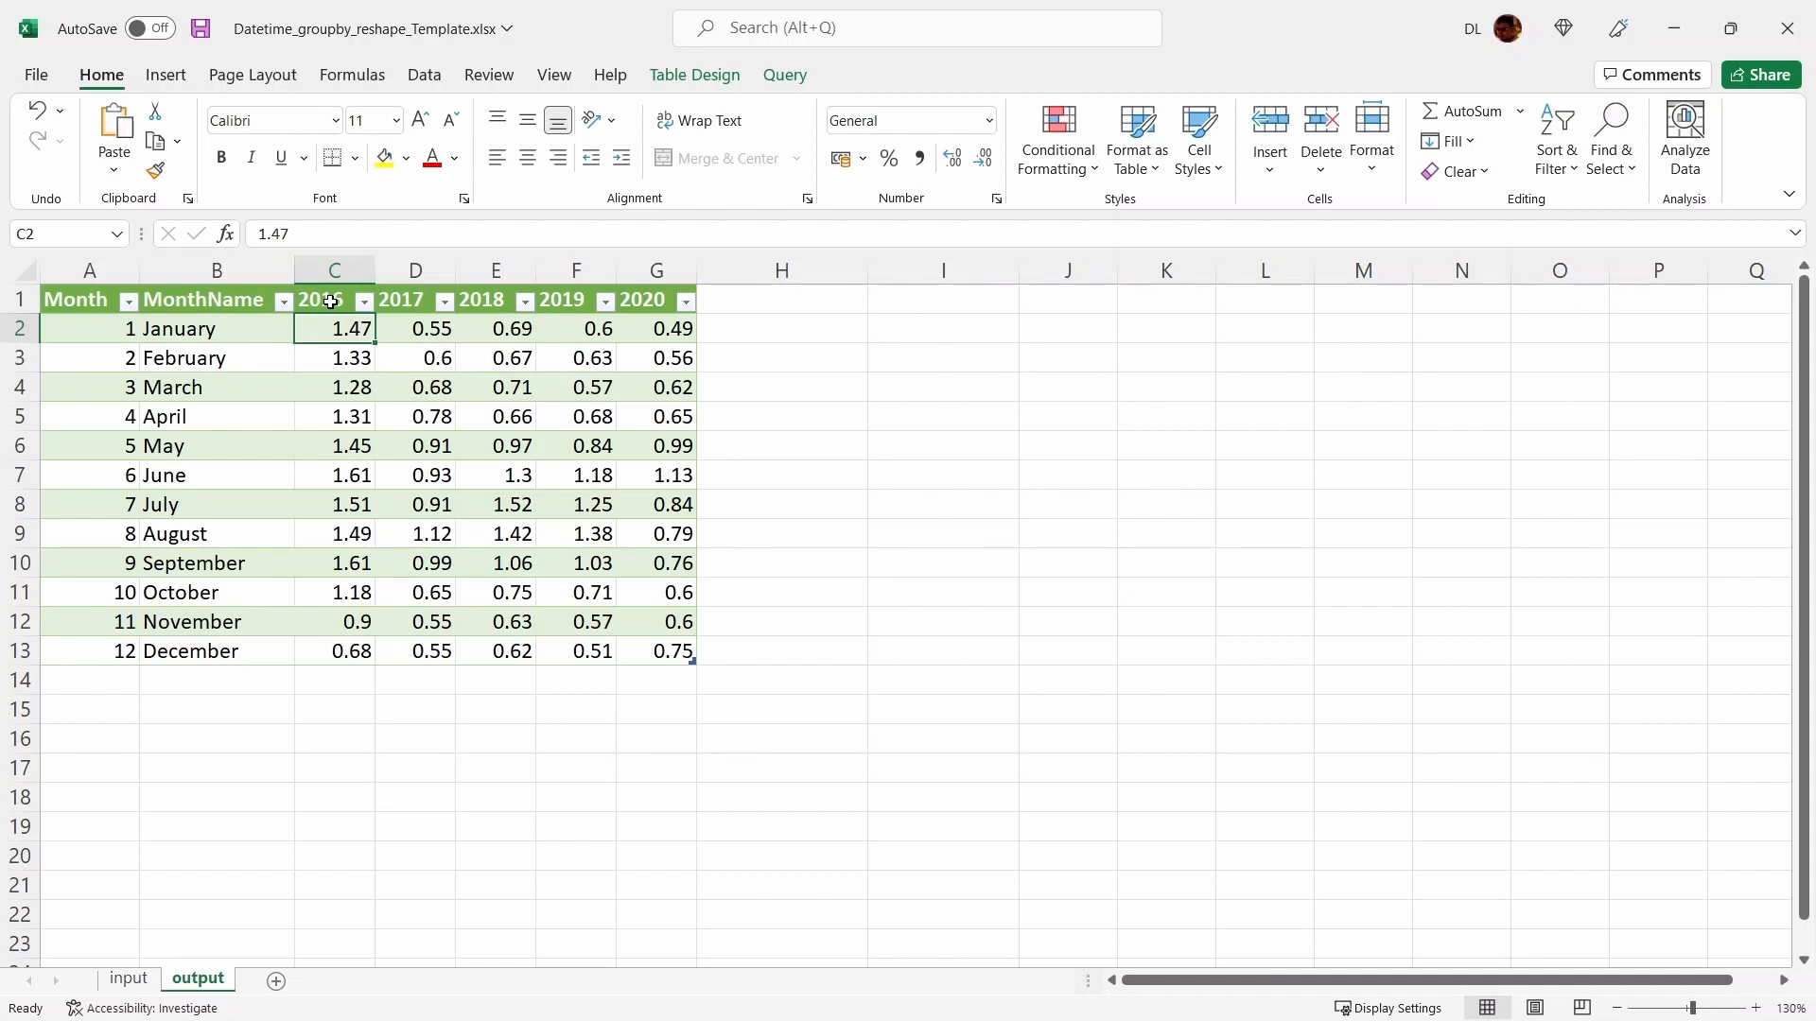
pyautogui.click(593, 386)
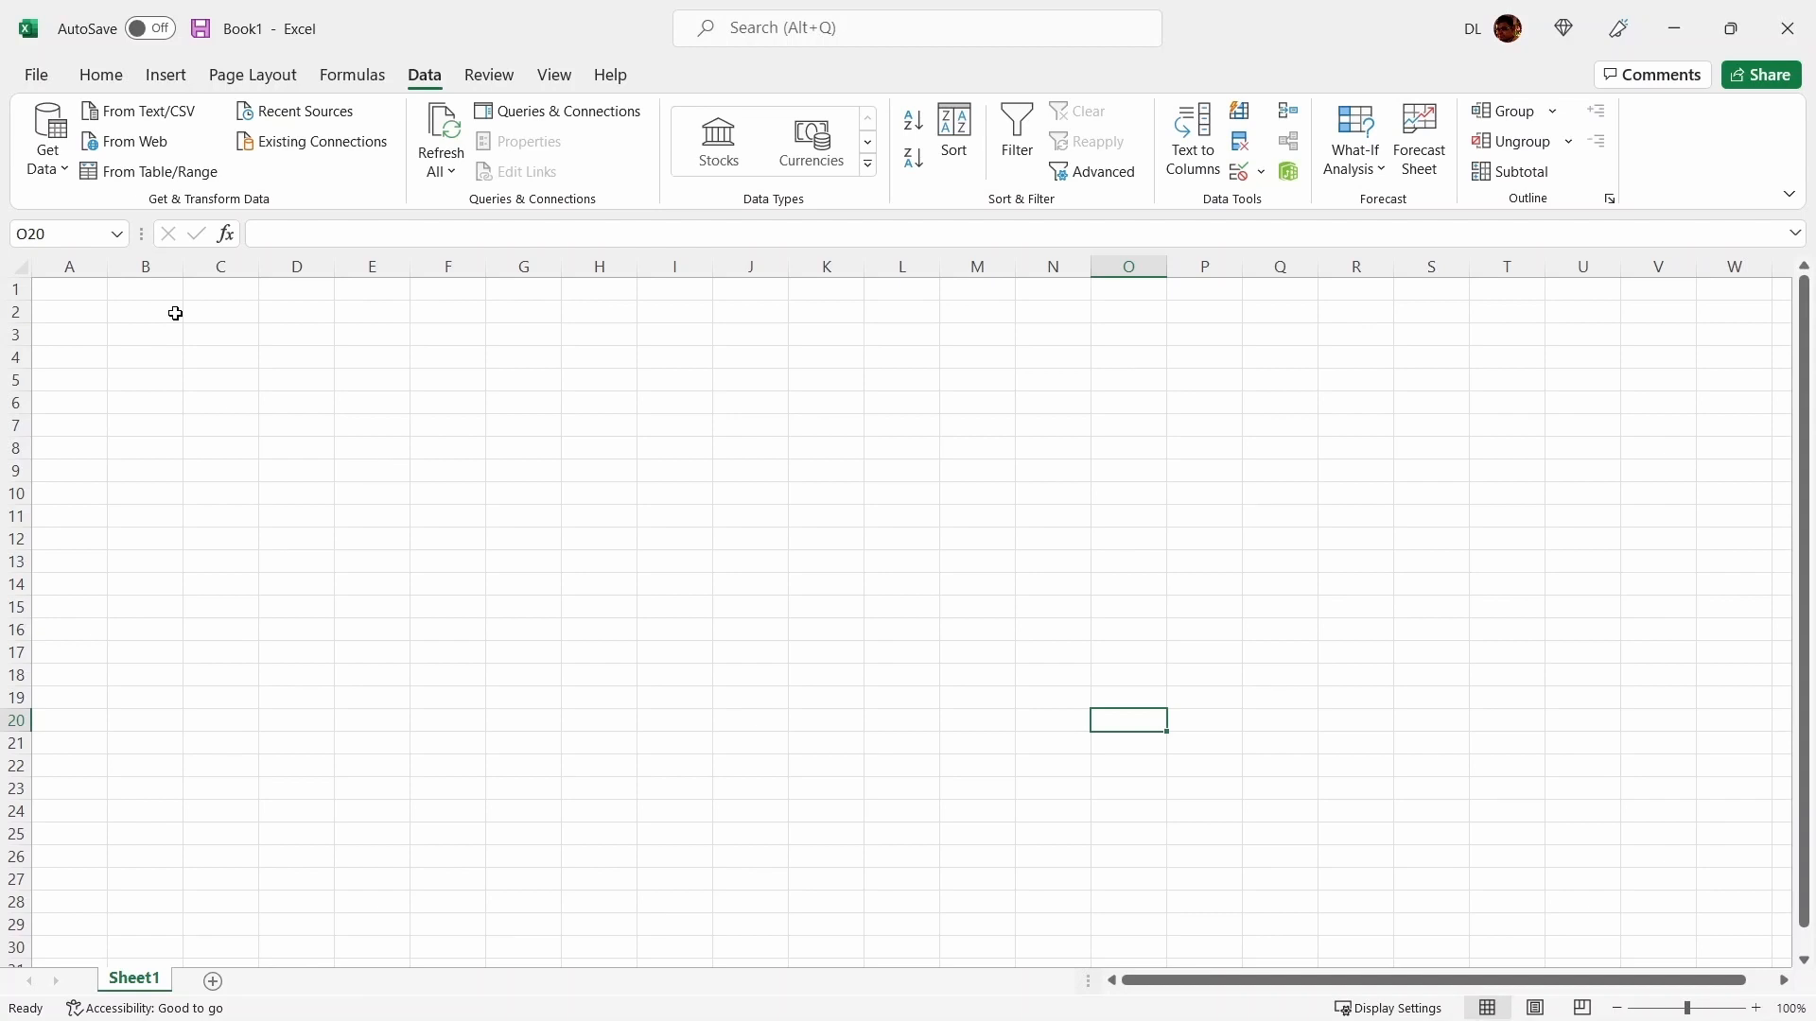
# Step: Import power_usage_2016_to_2020.csv from the power_dataset folder and load it into the blank workbook as a table
pyautogui.click(66, 172)
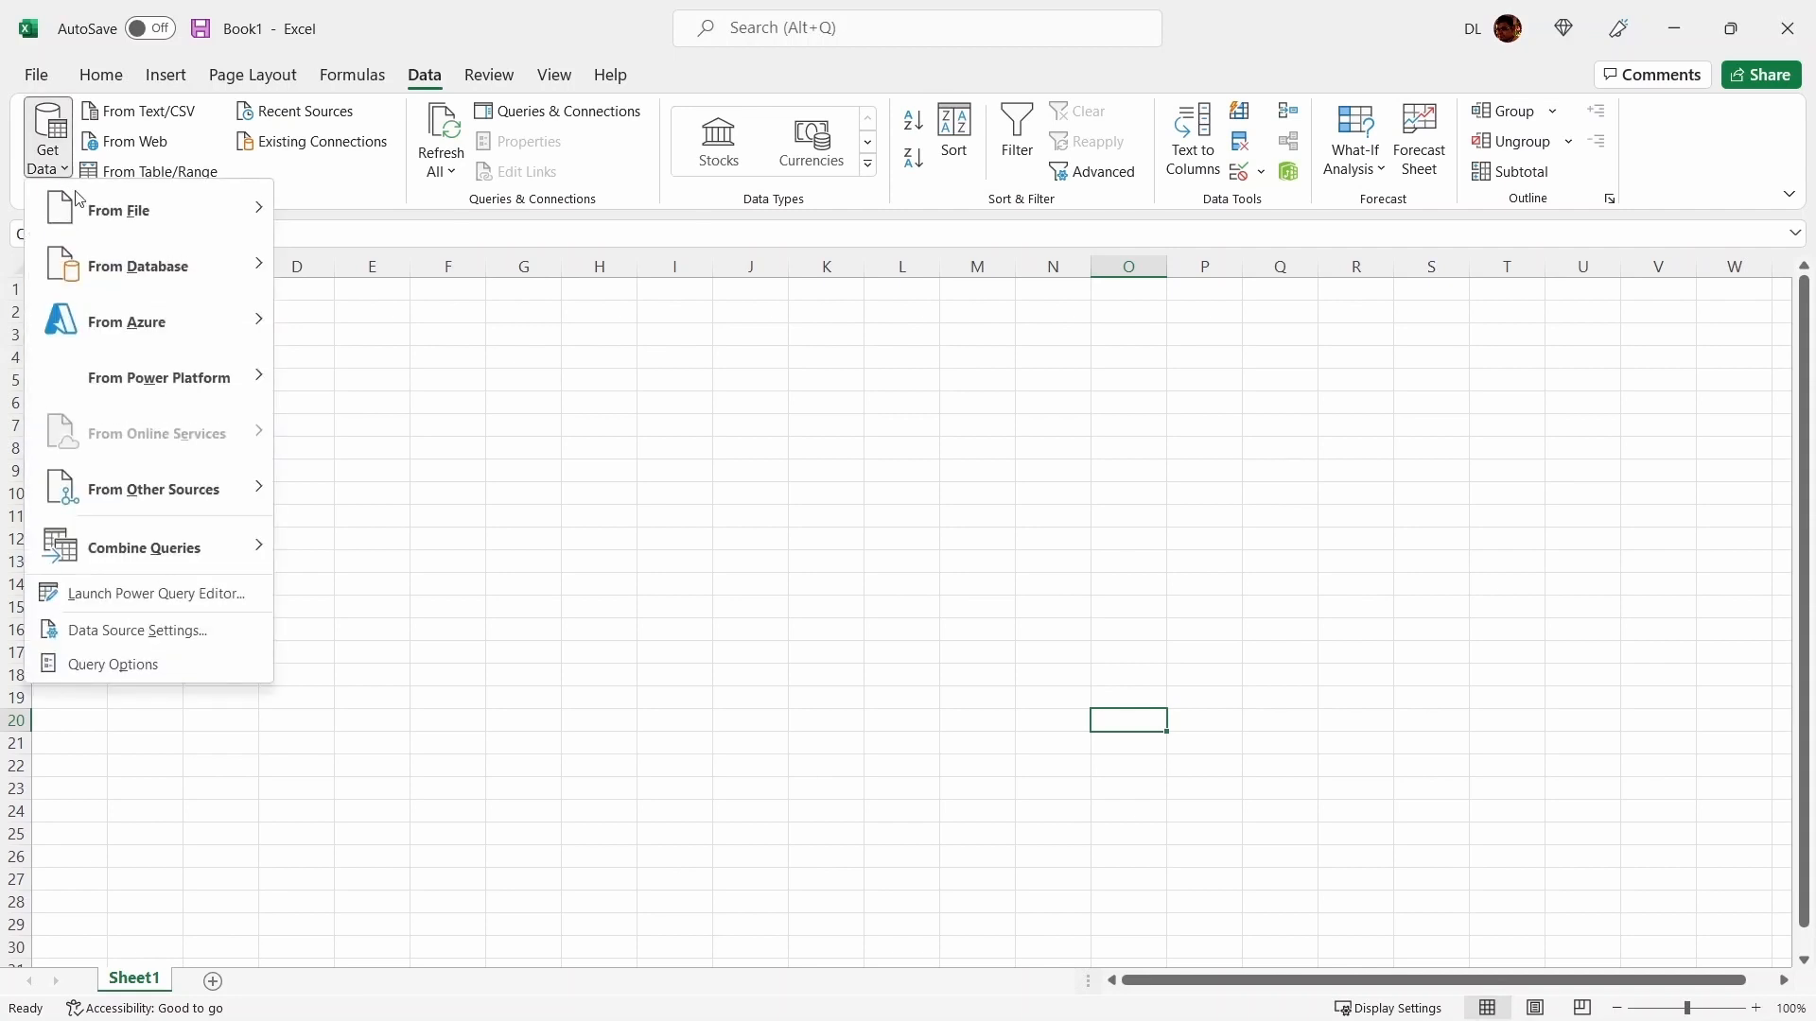
pyautogui.moveTo(104, 230)
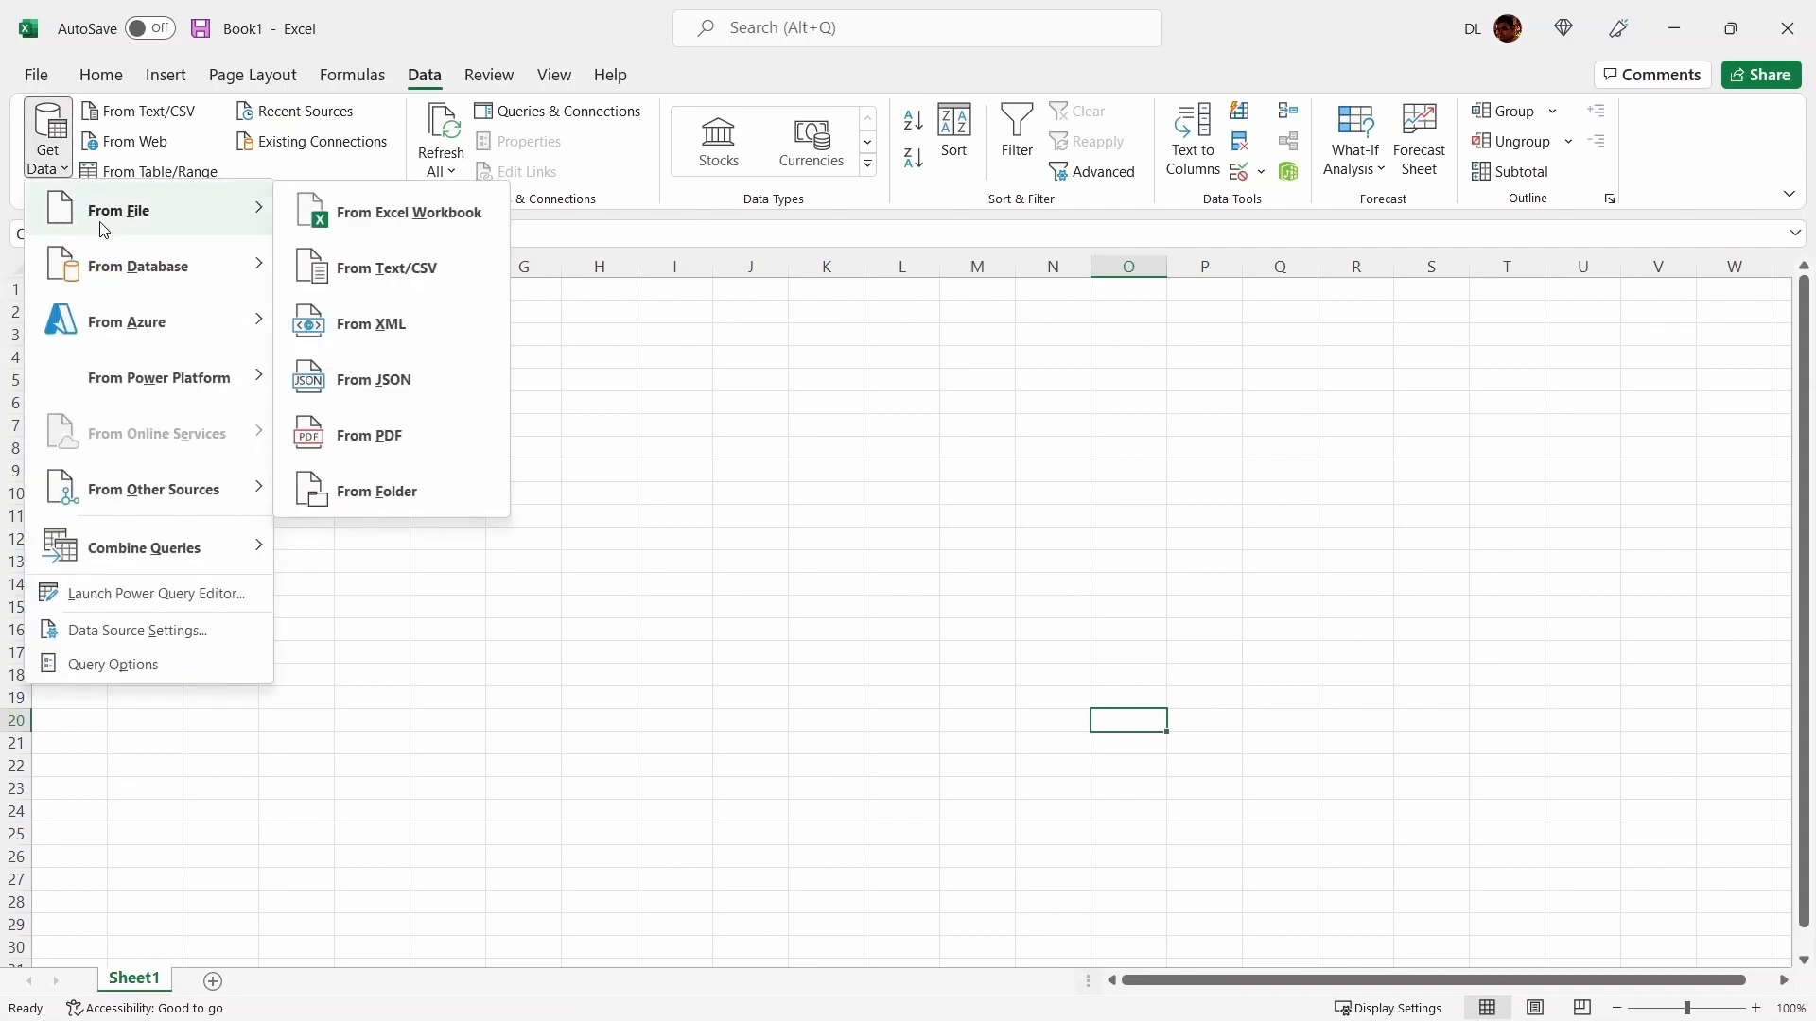
pyautogui.click(401, 288)
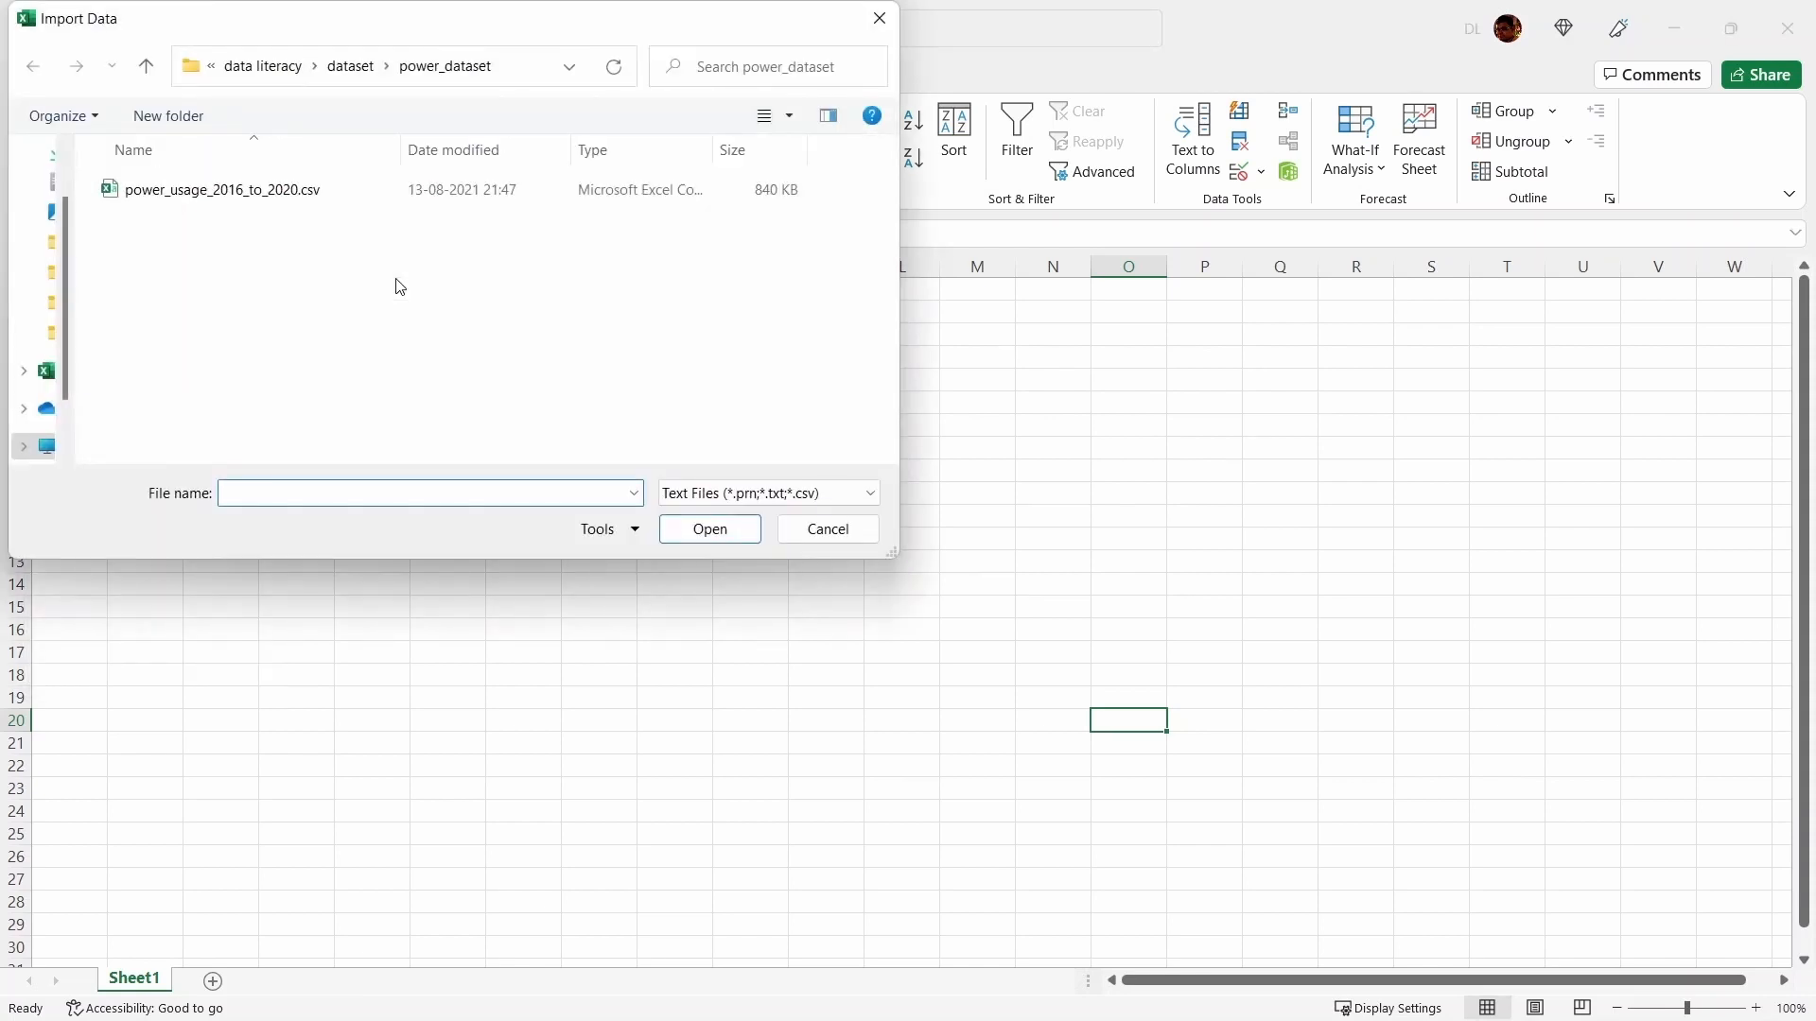
pyautogui.click(266, 194)
pyautogui.click(685, 531)
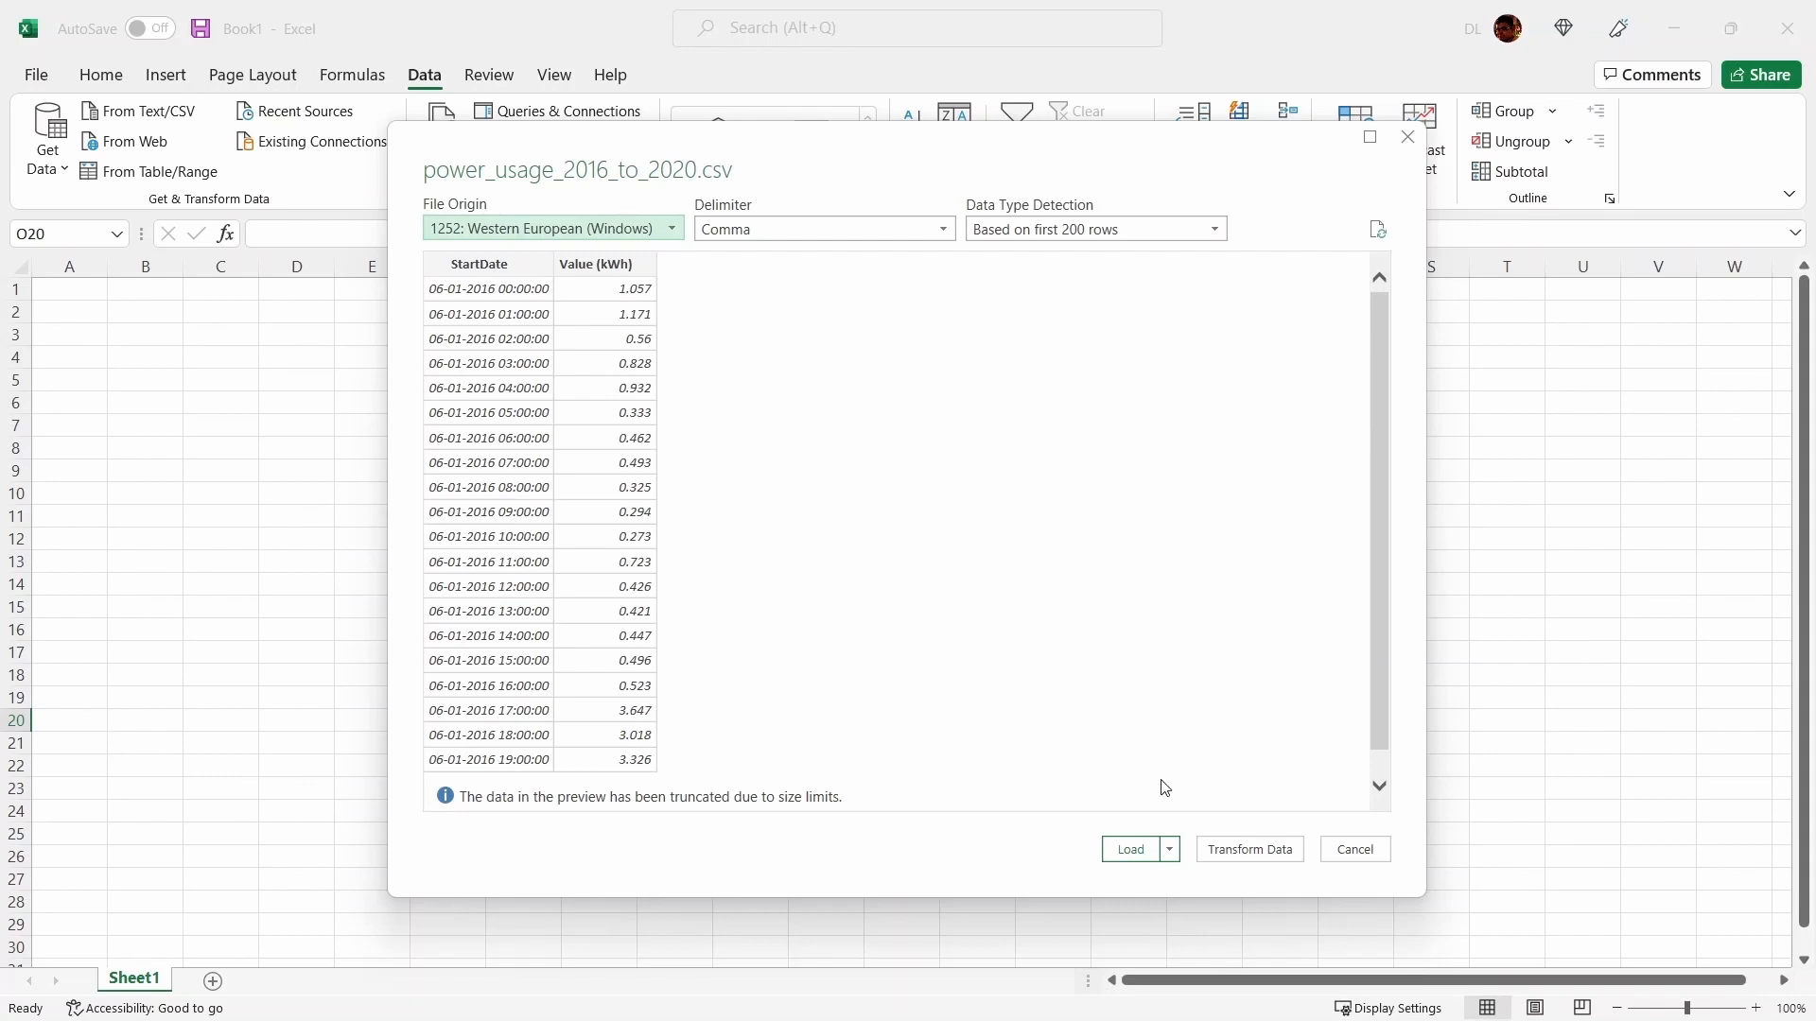
pyautogui.click(1131, 850)
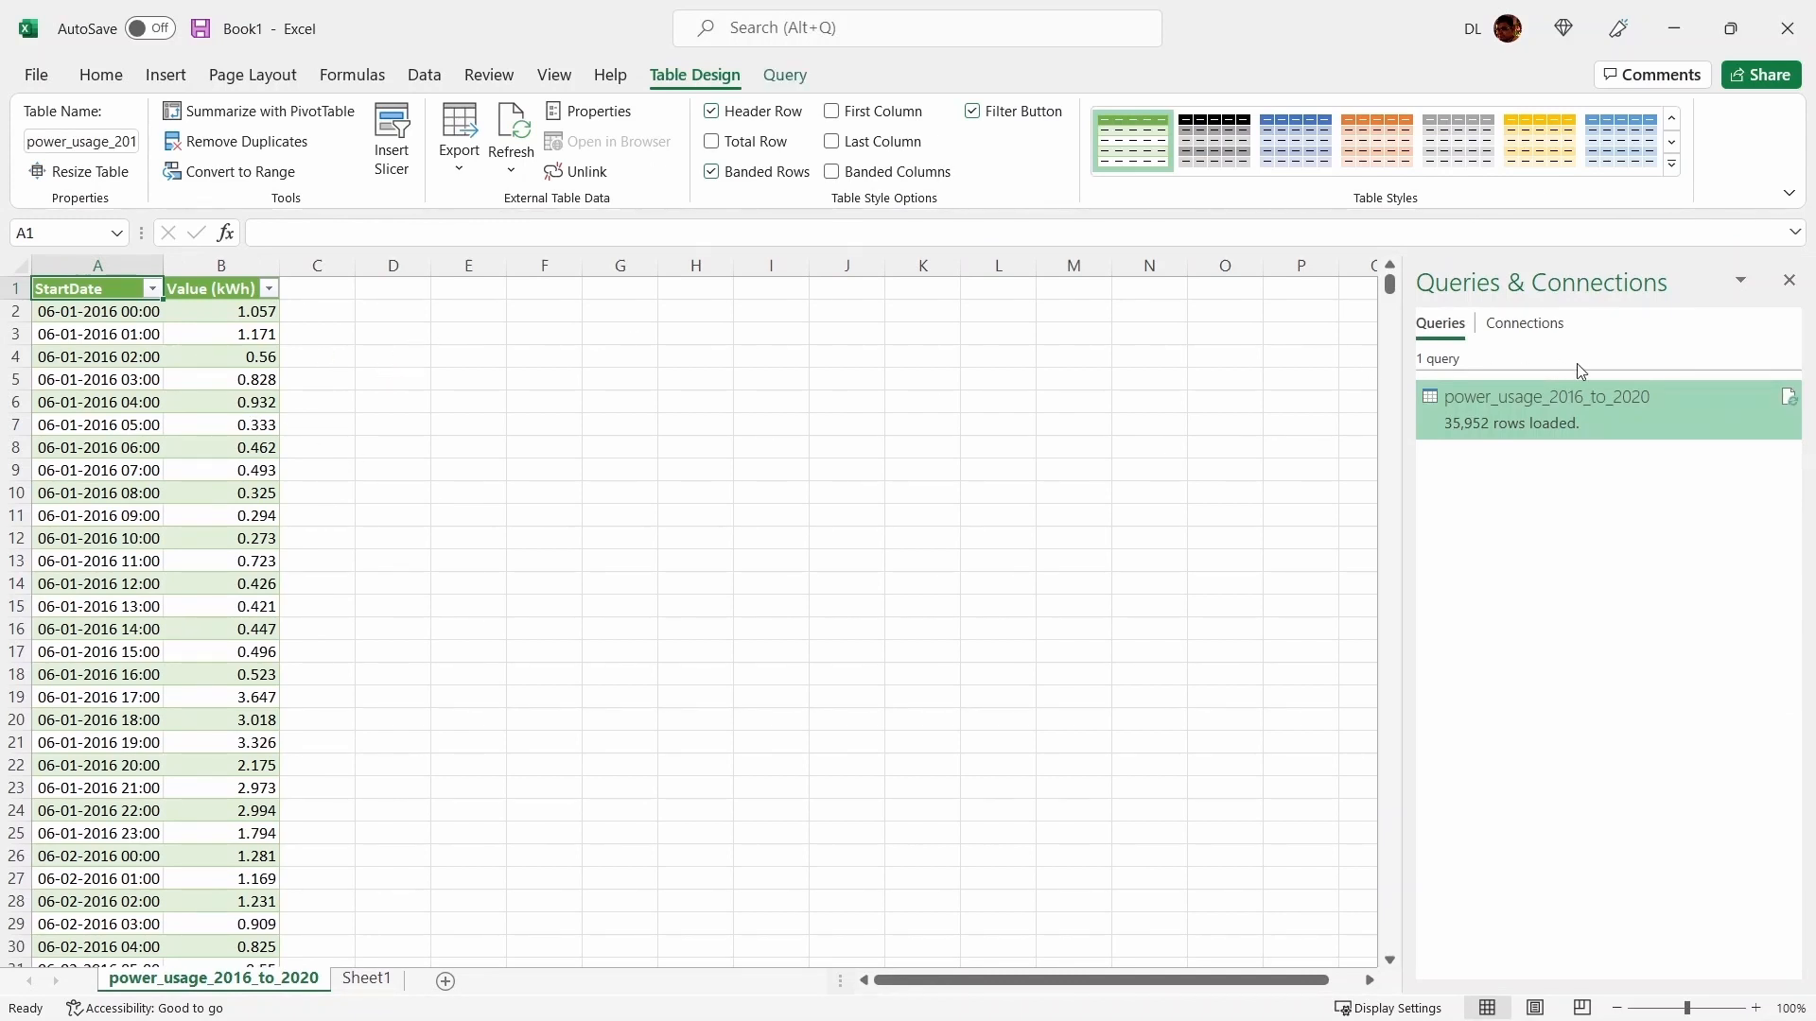
# Step: Open the power_usage_2016_to_2020 query in the Power Query Editor and start a custom column named Day
pyautogui.moveTo(1508, 428)
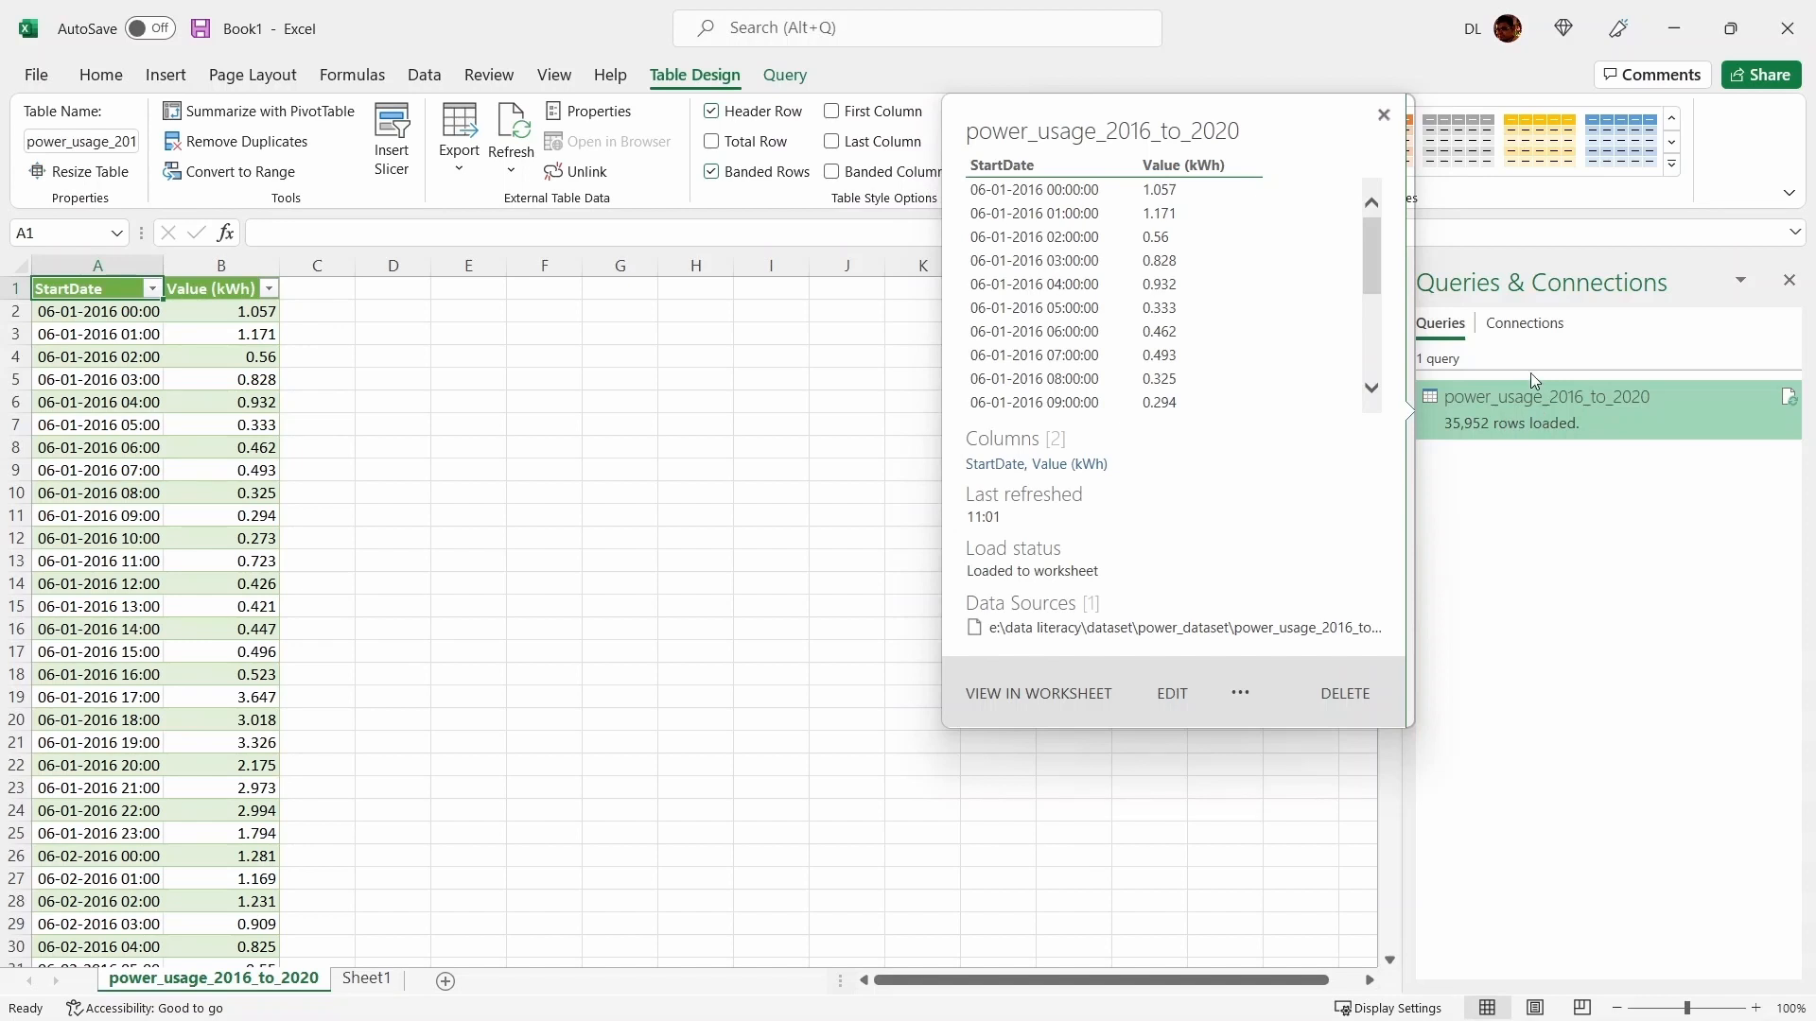
pyautogui.doubleClick(1552, 416)
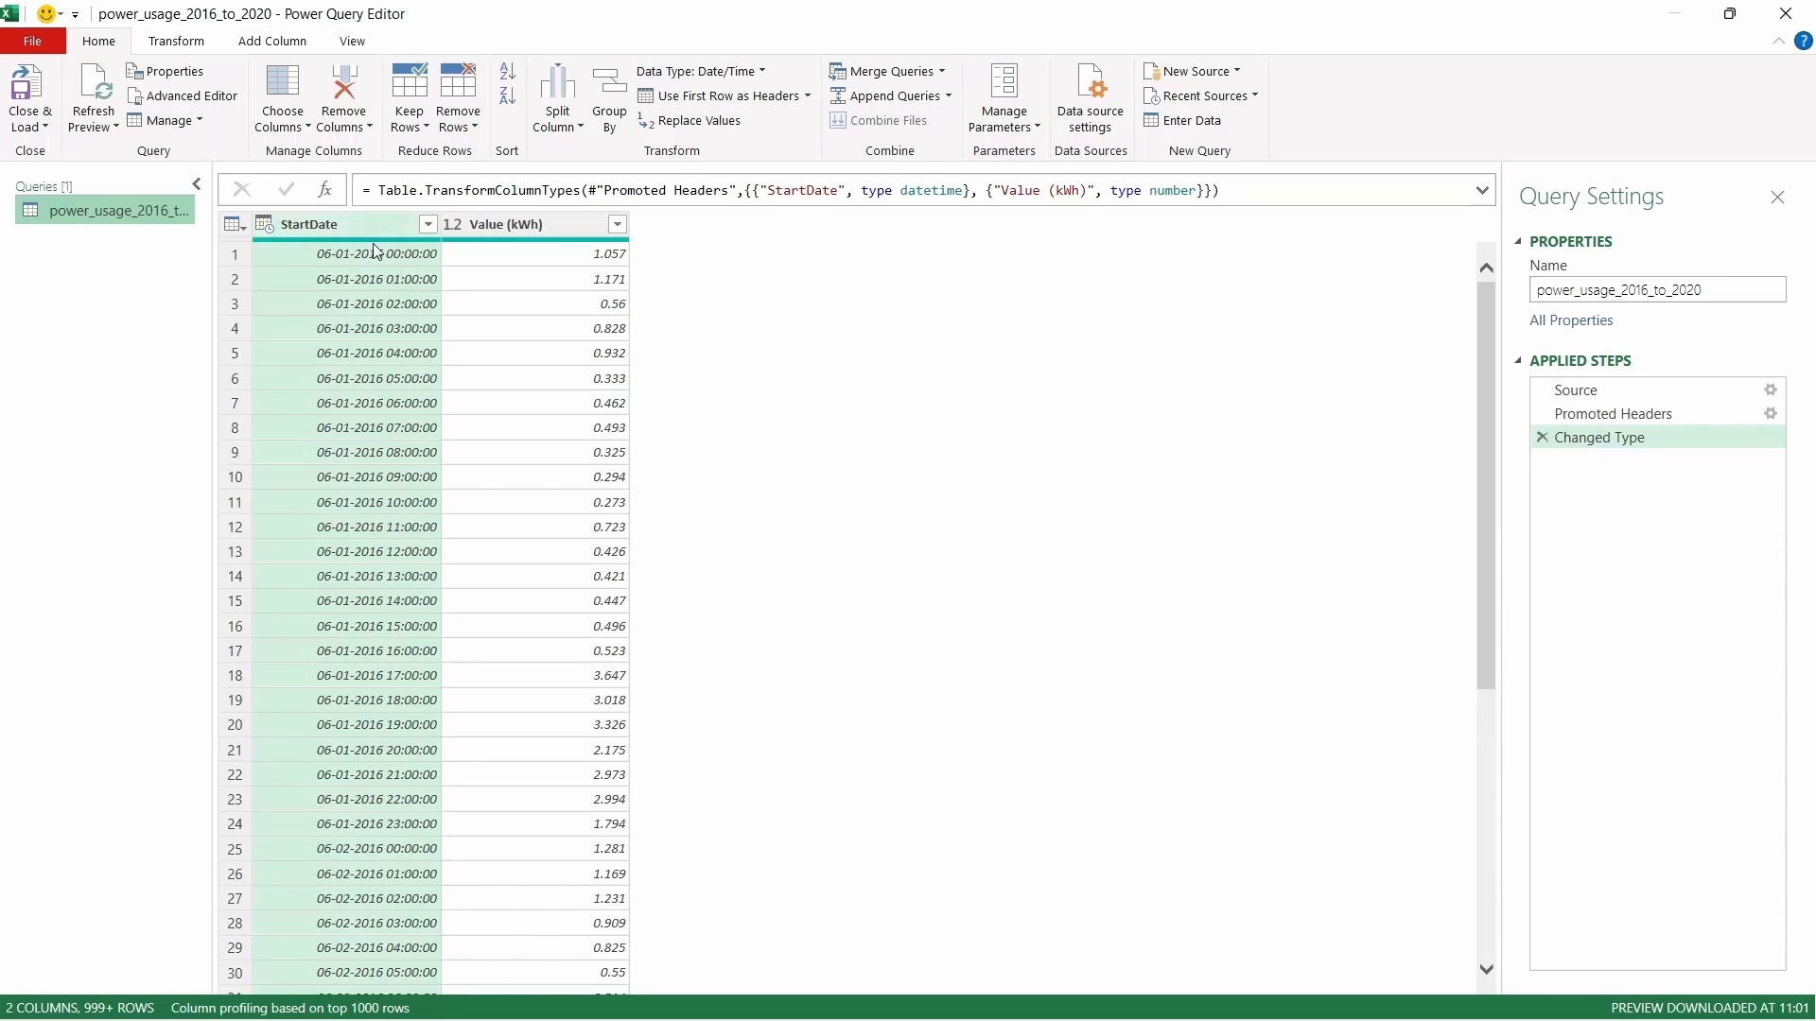
pyautogui.click(268, 42)
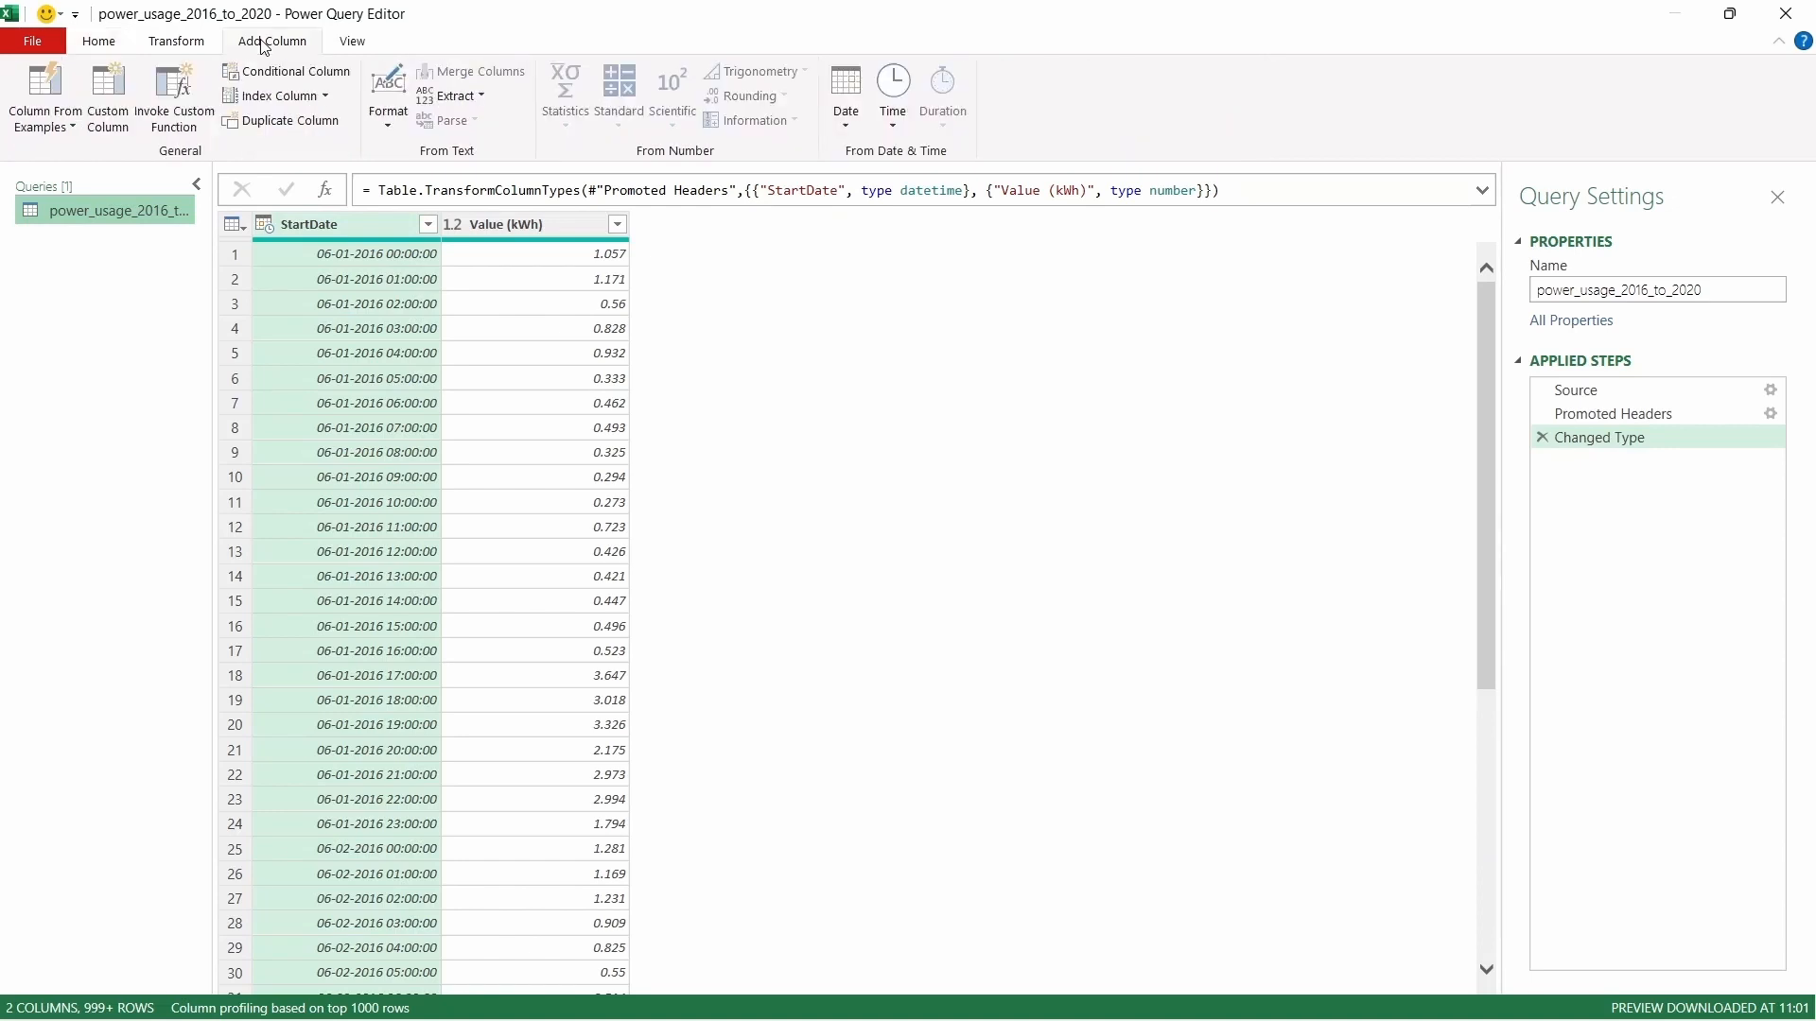
pyautogui.click(106, 104)
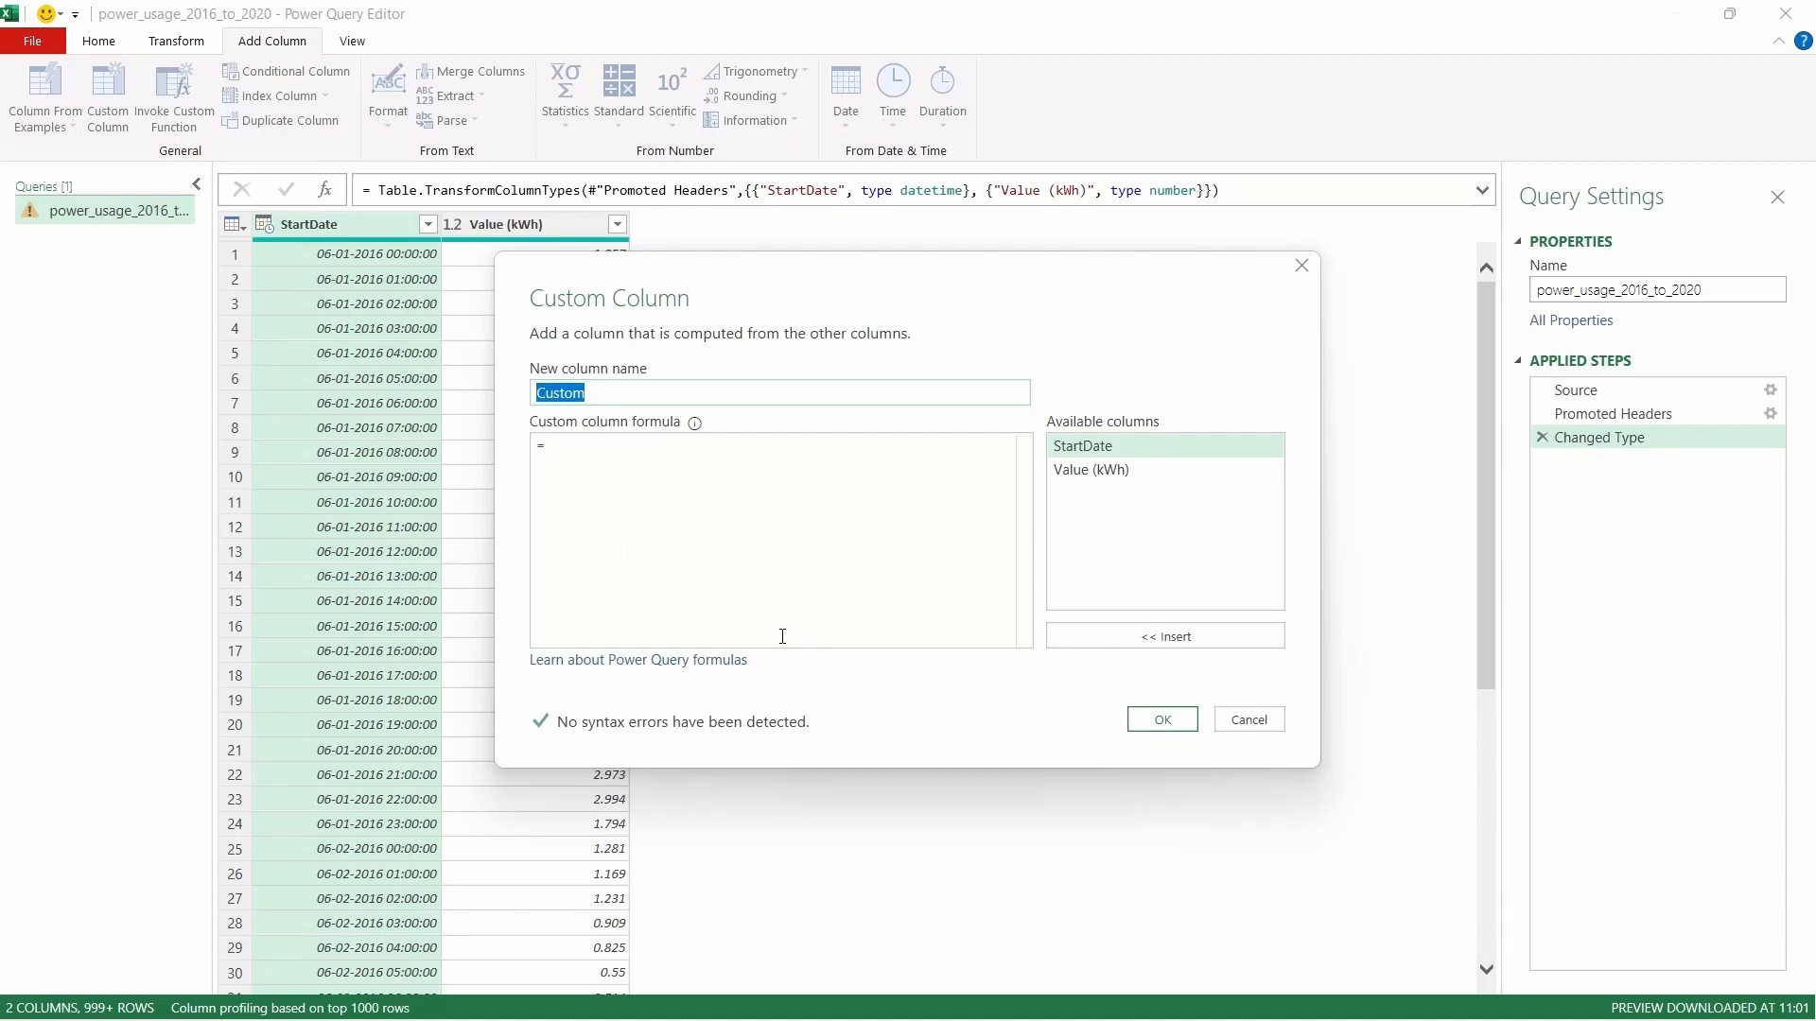
pyautogui.write('Day')
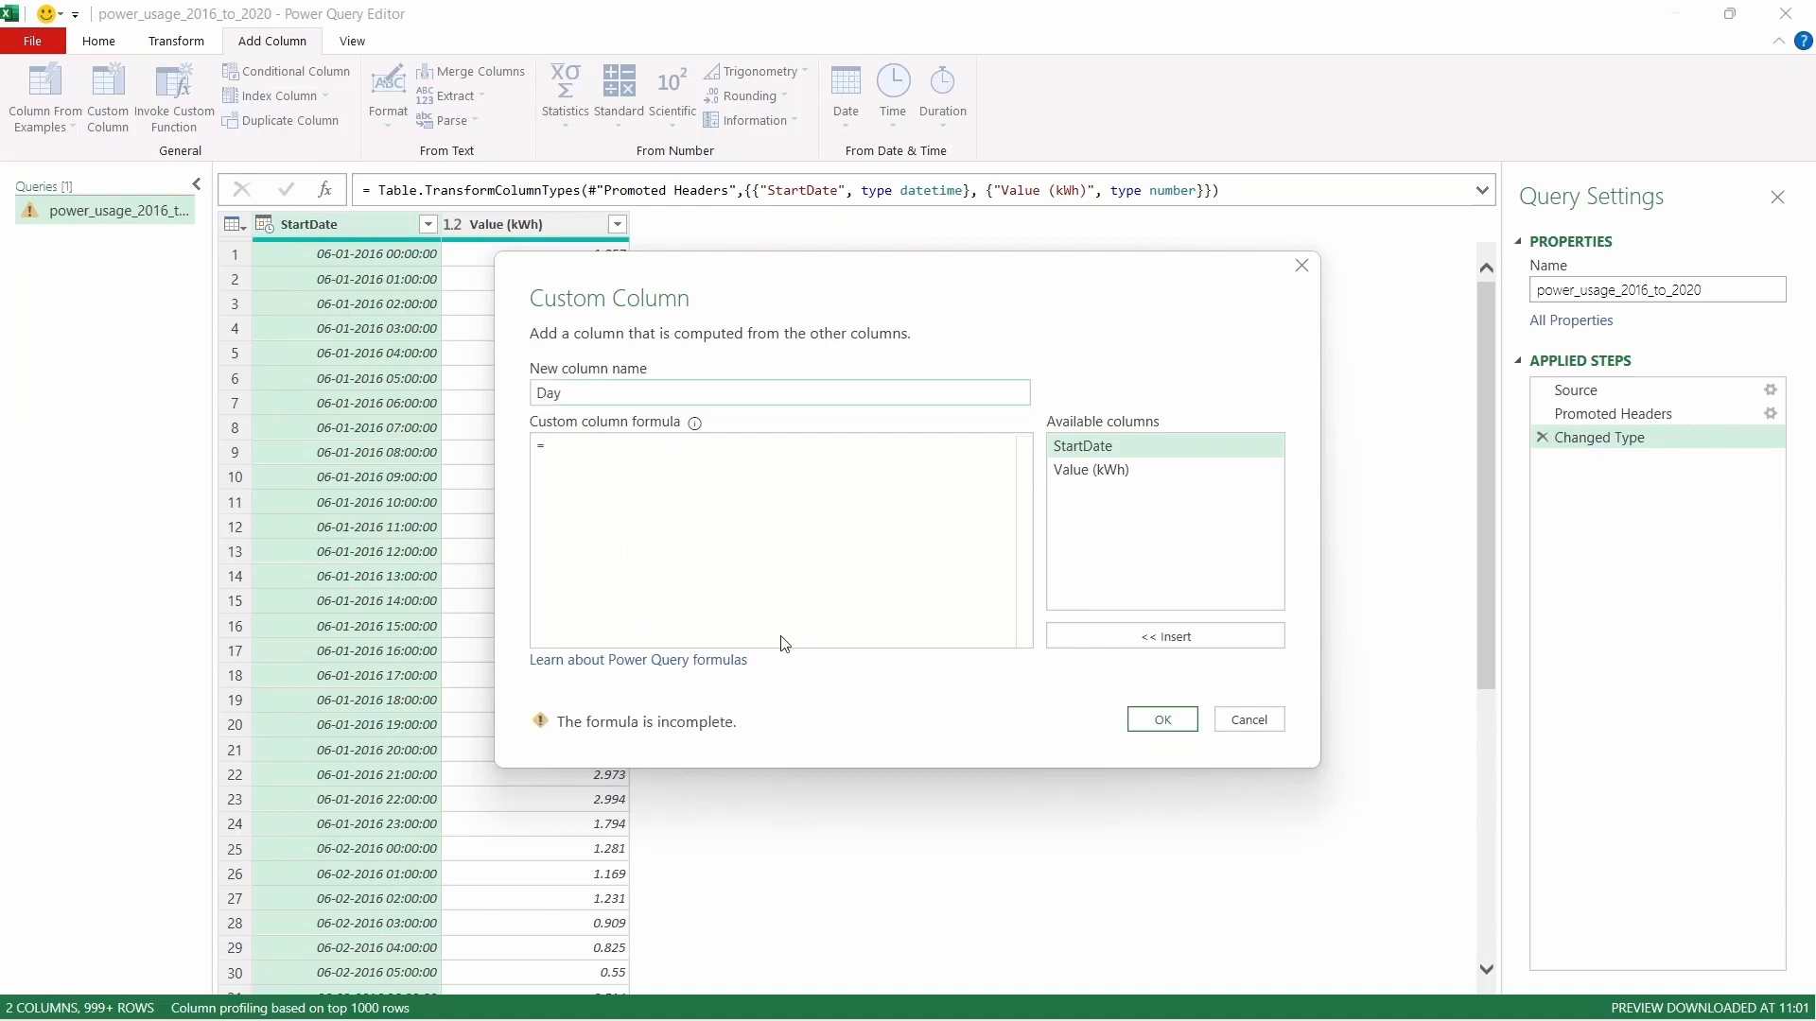
# Step: Enter the Date.Day function in the Day column's formula, removing the duplicated "Date" text
pyautogui.click(575, 440)
pyautogui.write('Date')
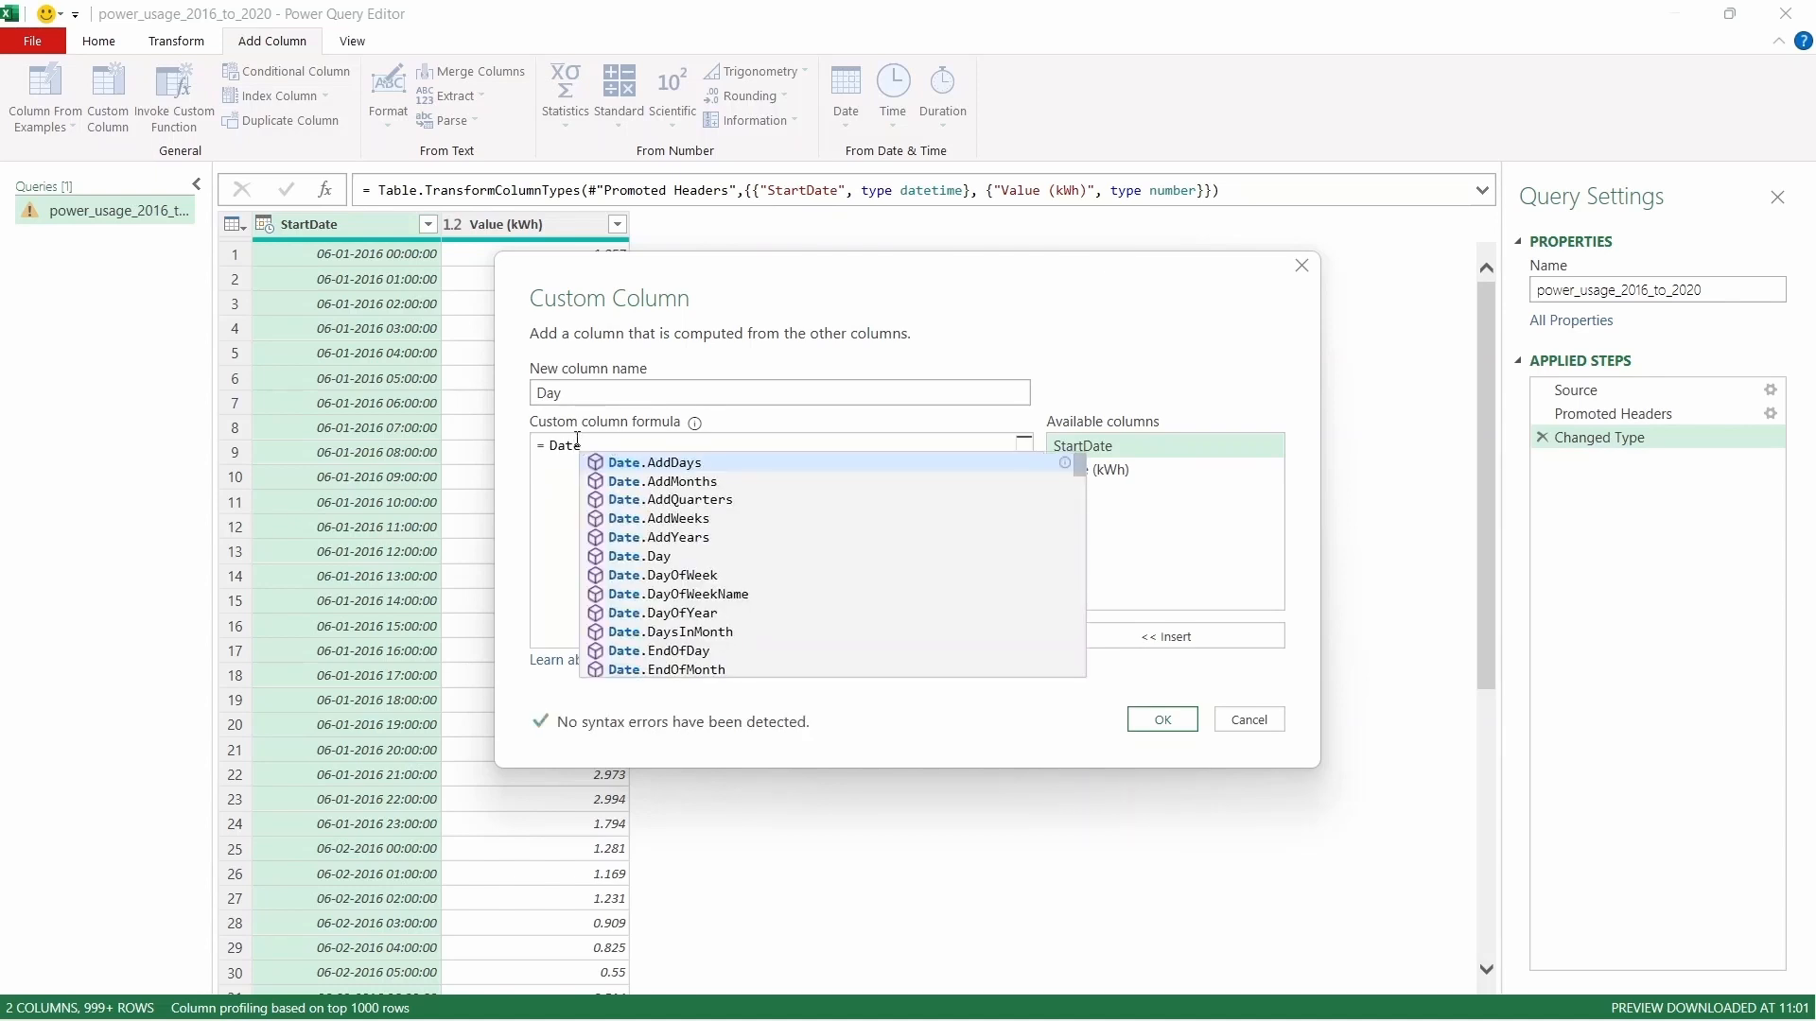
pyautogui.write('.Da')
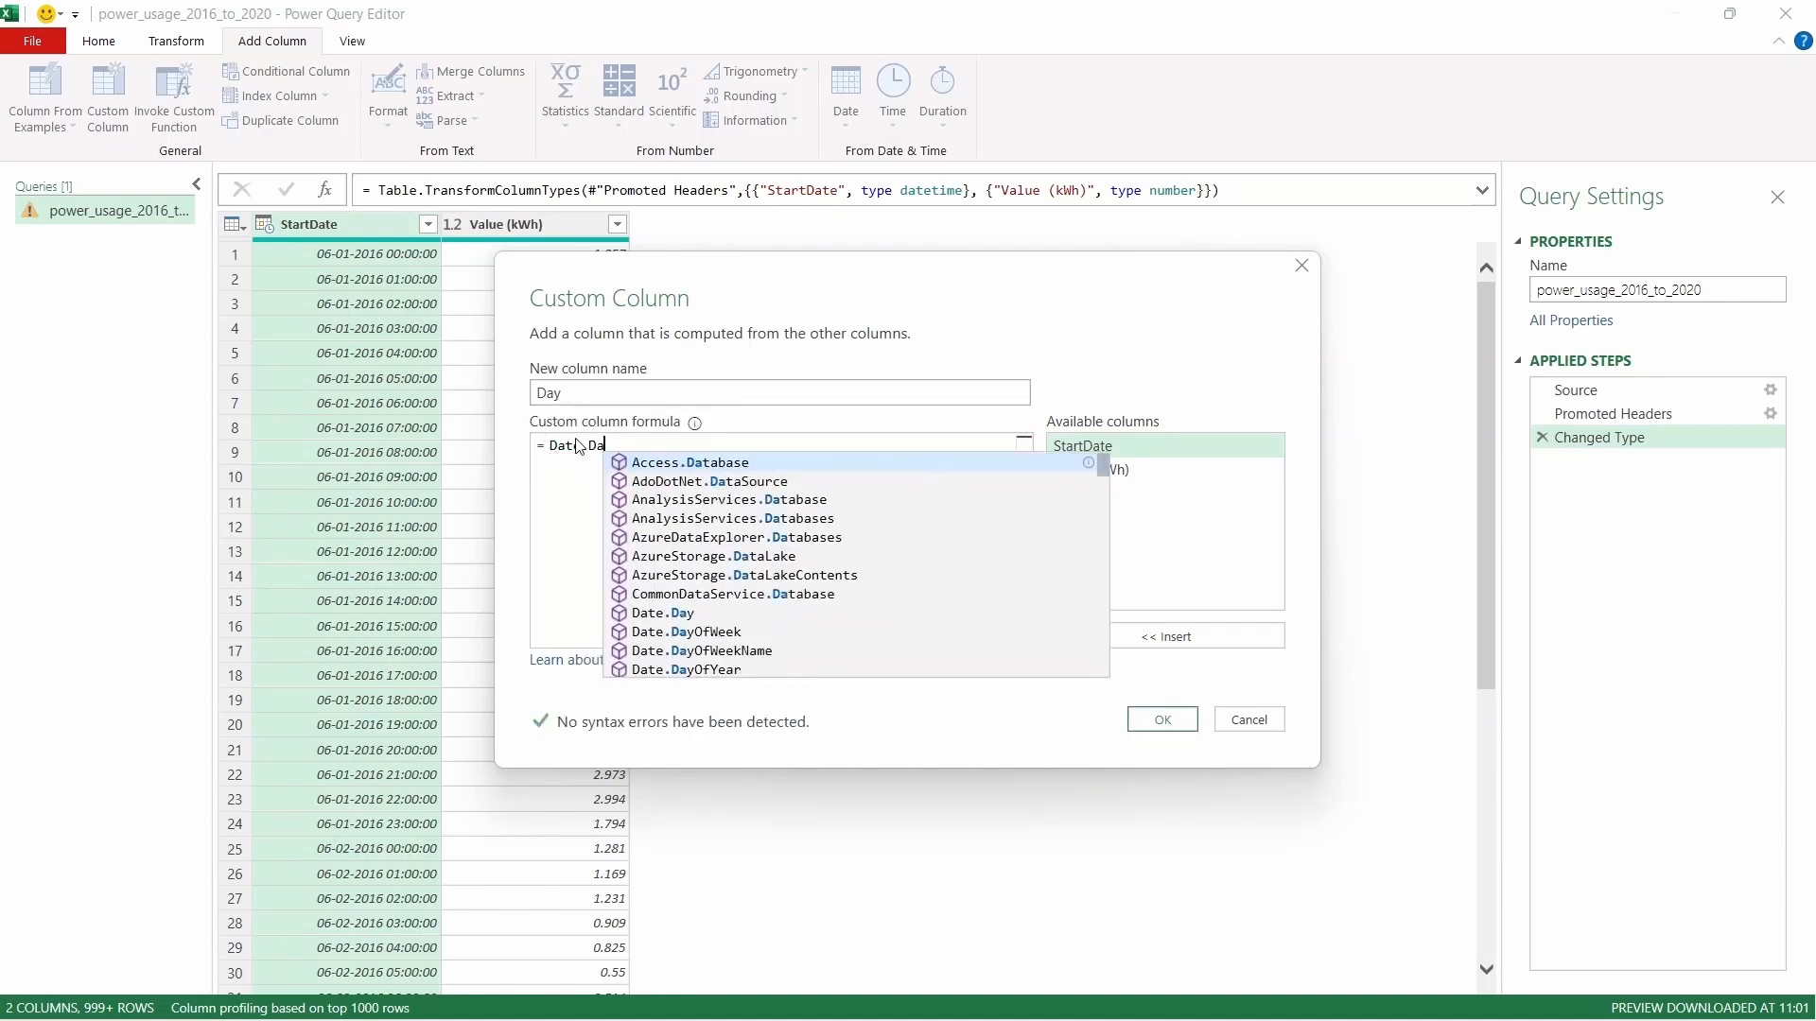
pyautogui.click(685, 614)
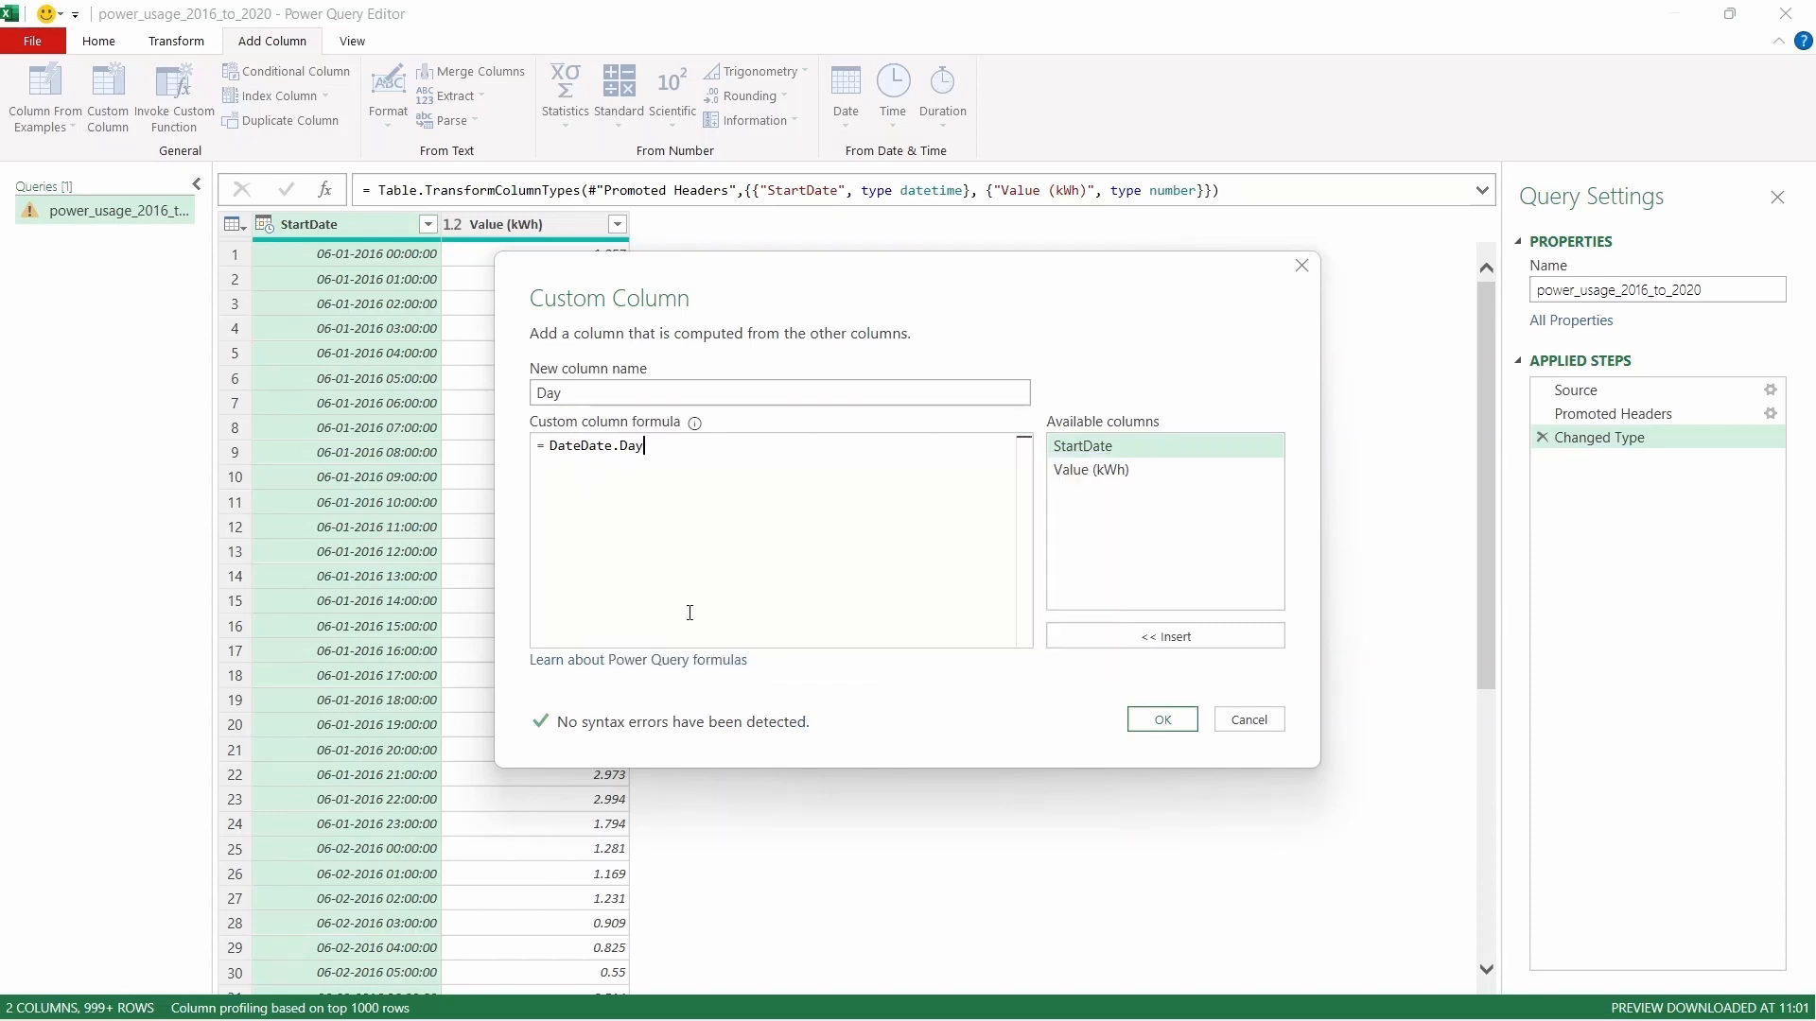
pyautogui.click(583, 448)
pyautogui.press('BackSpace')
pyautogui.press('BackSpace')
pyautogui.press('BackSpace')
pyautogui.press('BackSpace')
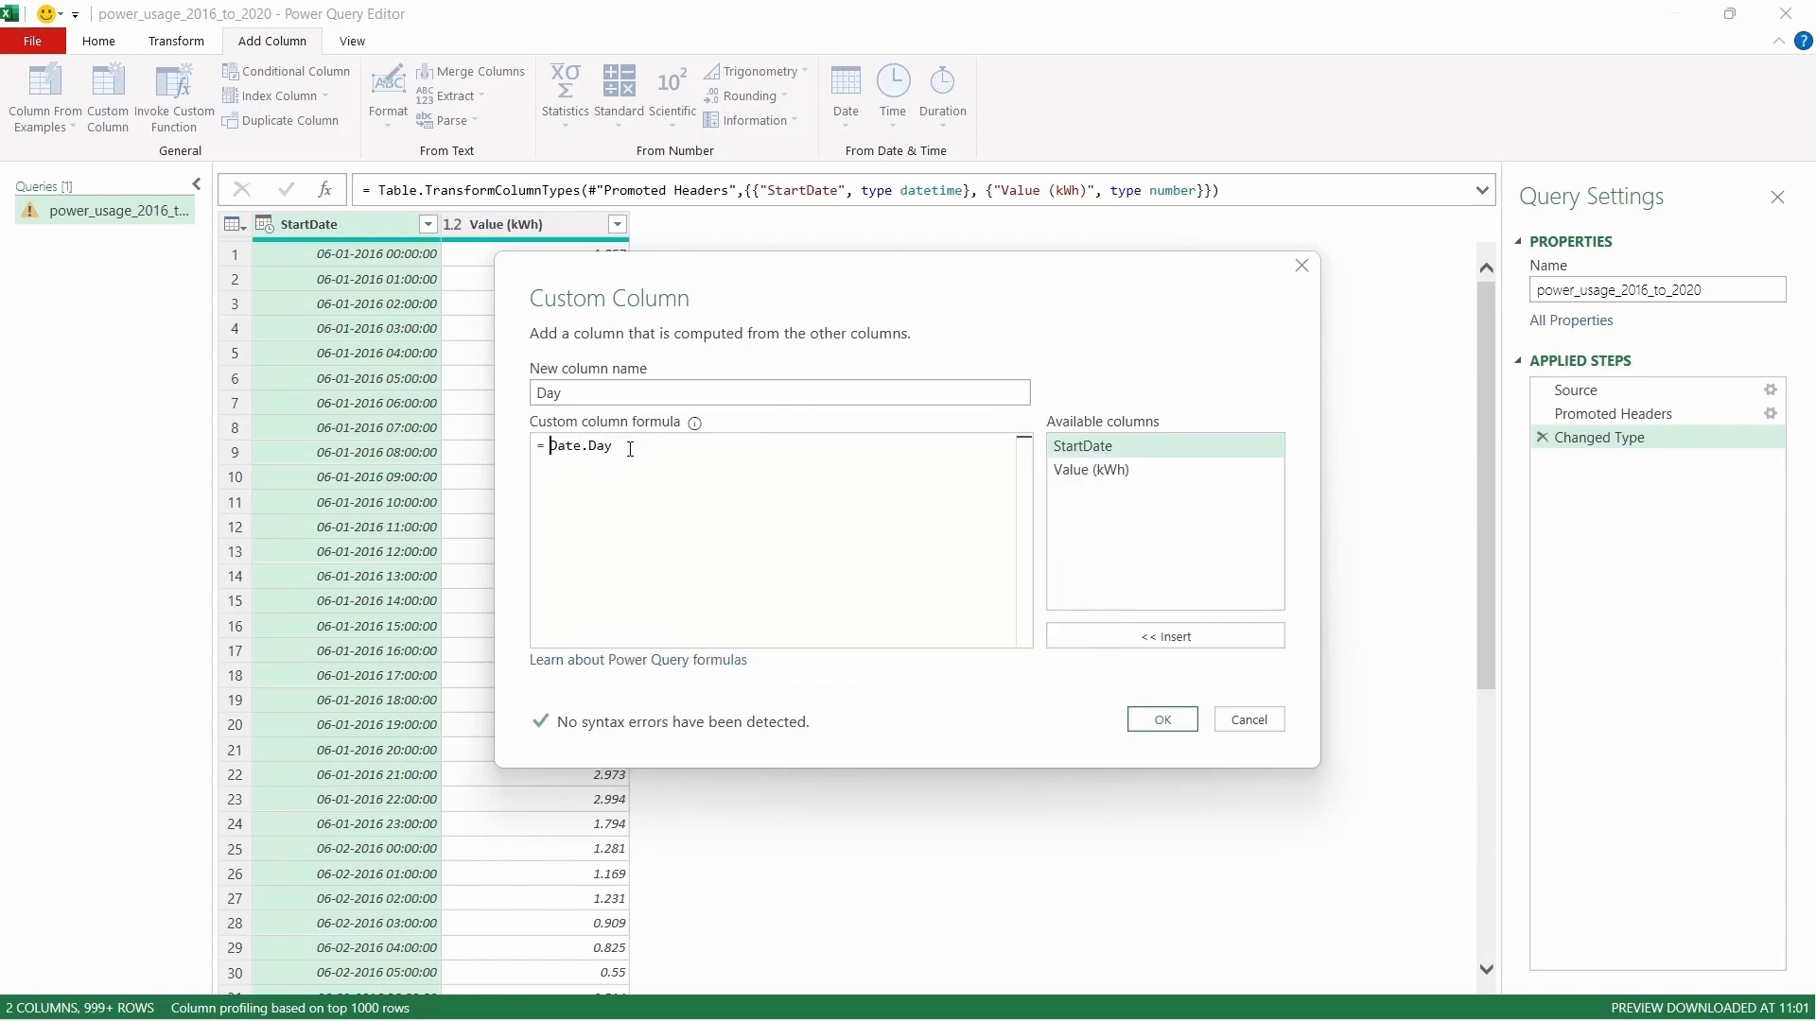
# Step: Complete the Day column's formula as Date.Day([StartDate]) and create the column
pyautogui.click(630, 449)
pyautogui.write('(')
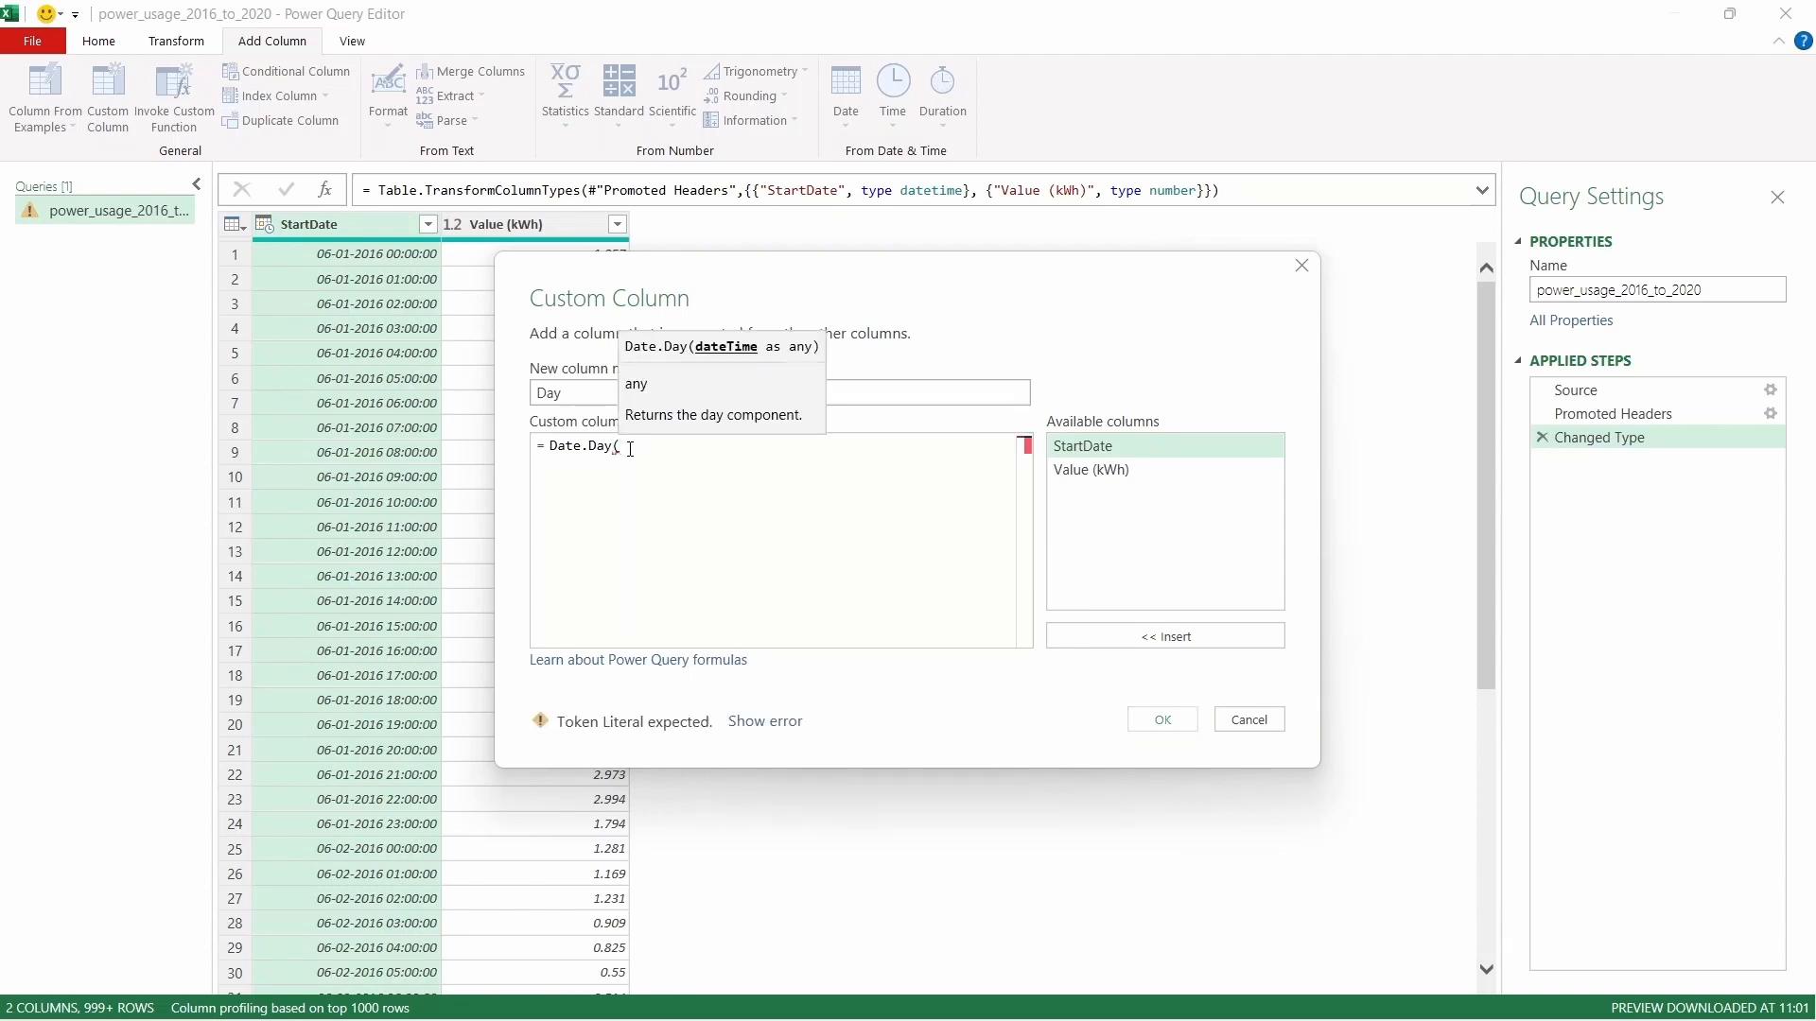
pyautogui.doubleClick(1085, 448)
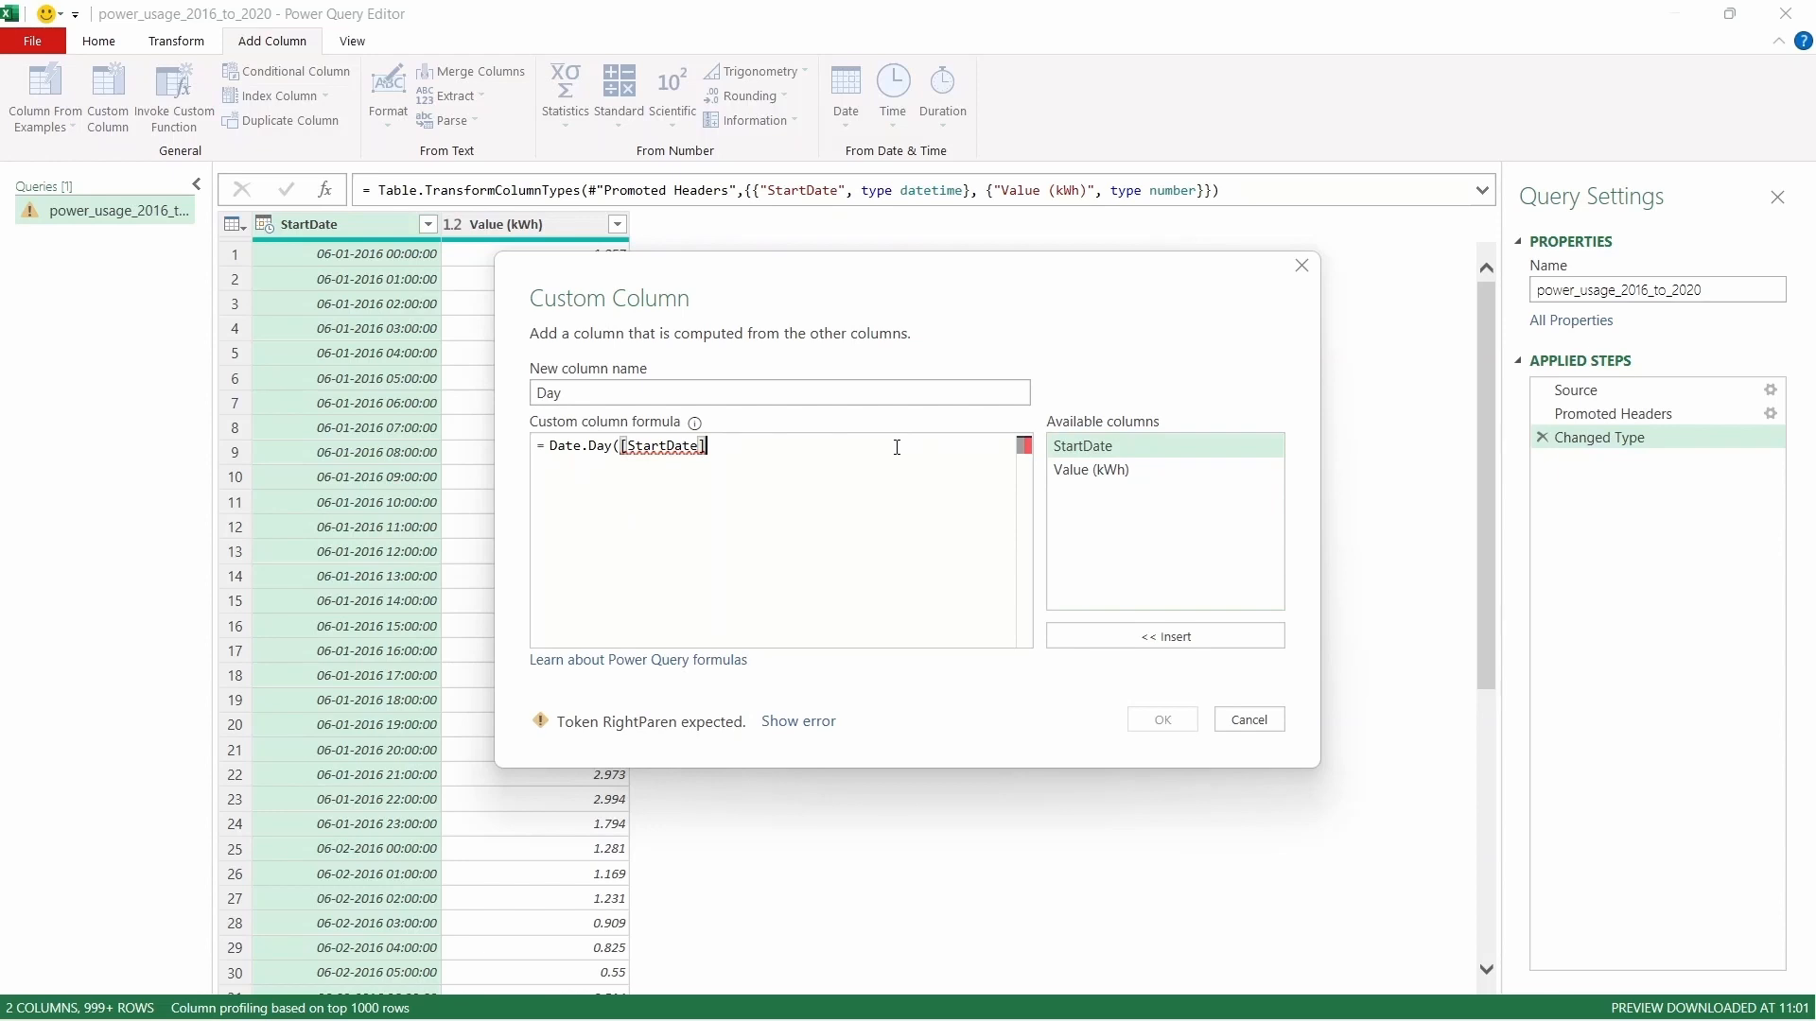
pyautogui.write(')')
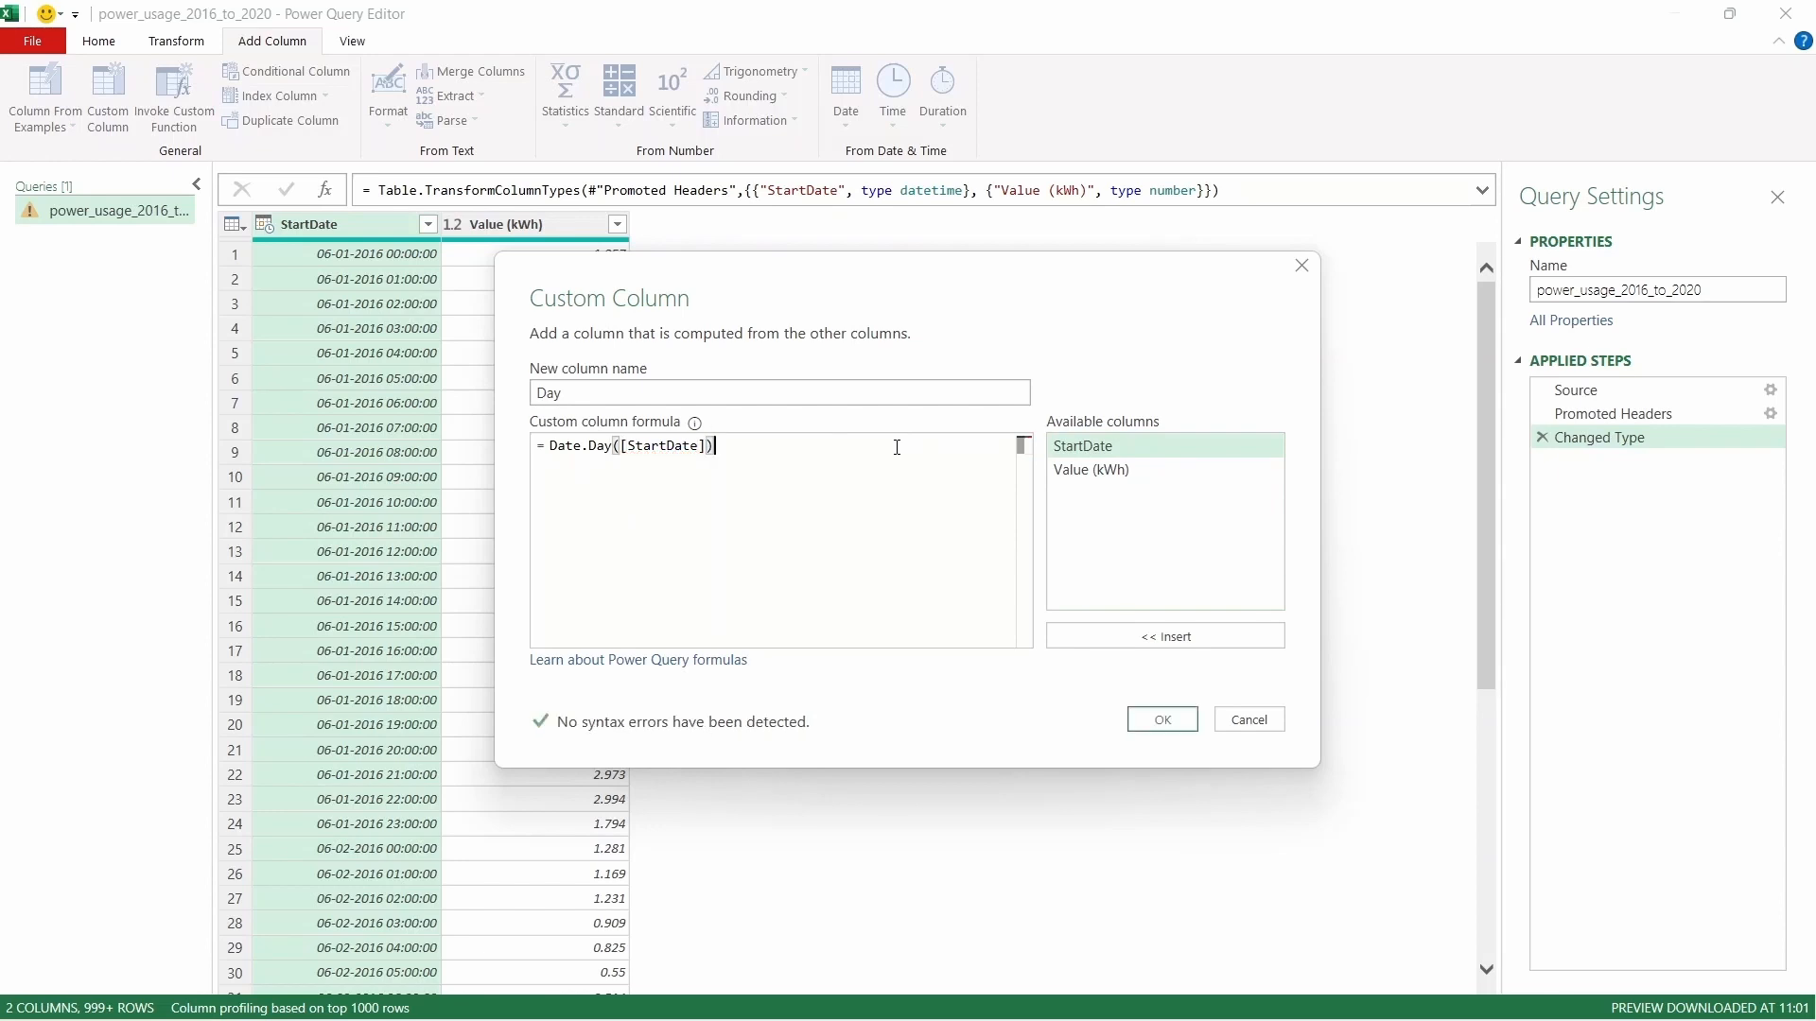
pyautogui.click(1162, 718)
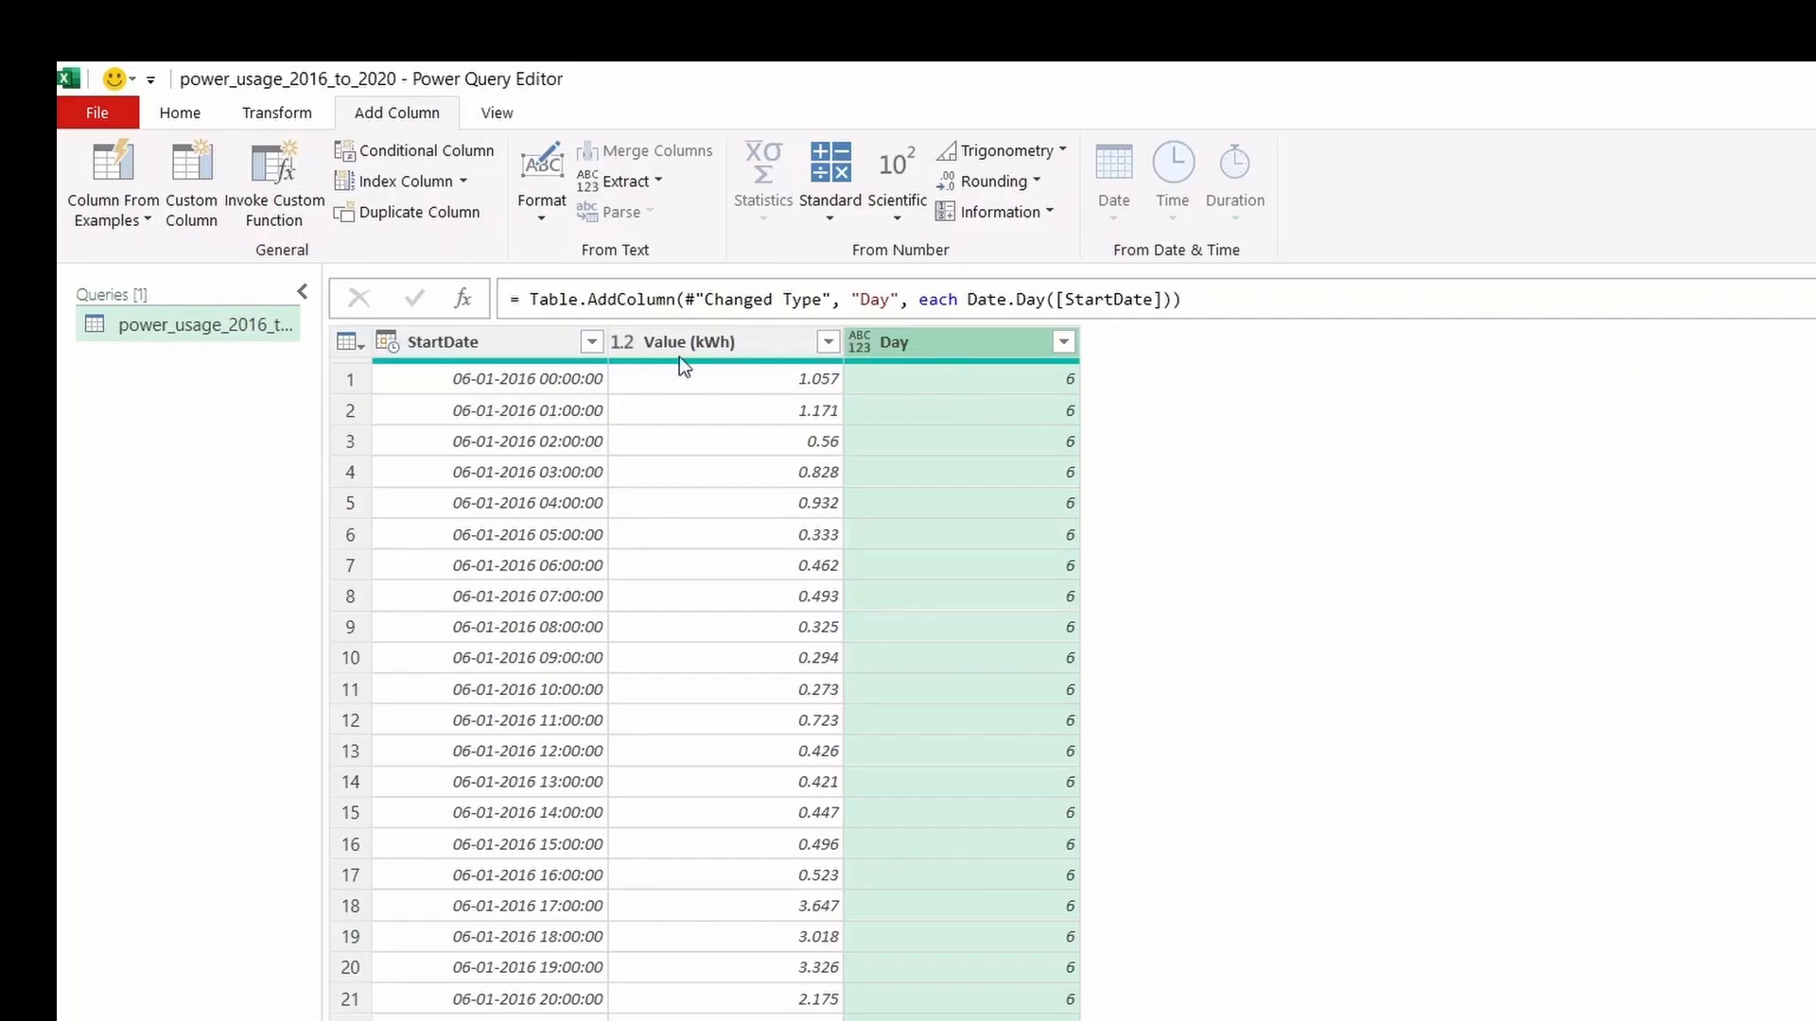
# Step: Add a custom column named Month with the formula Date.Month([StartDate])
pyautogui.click(191, 184)
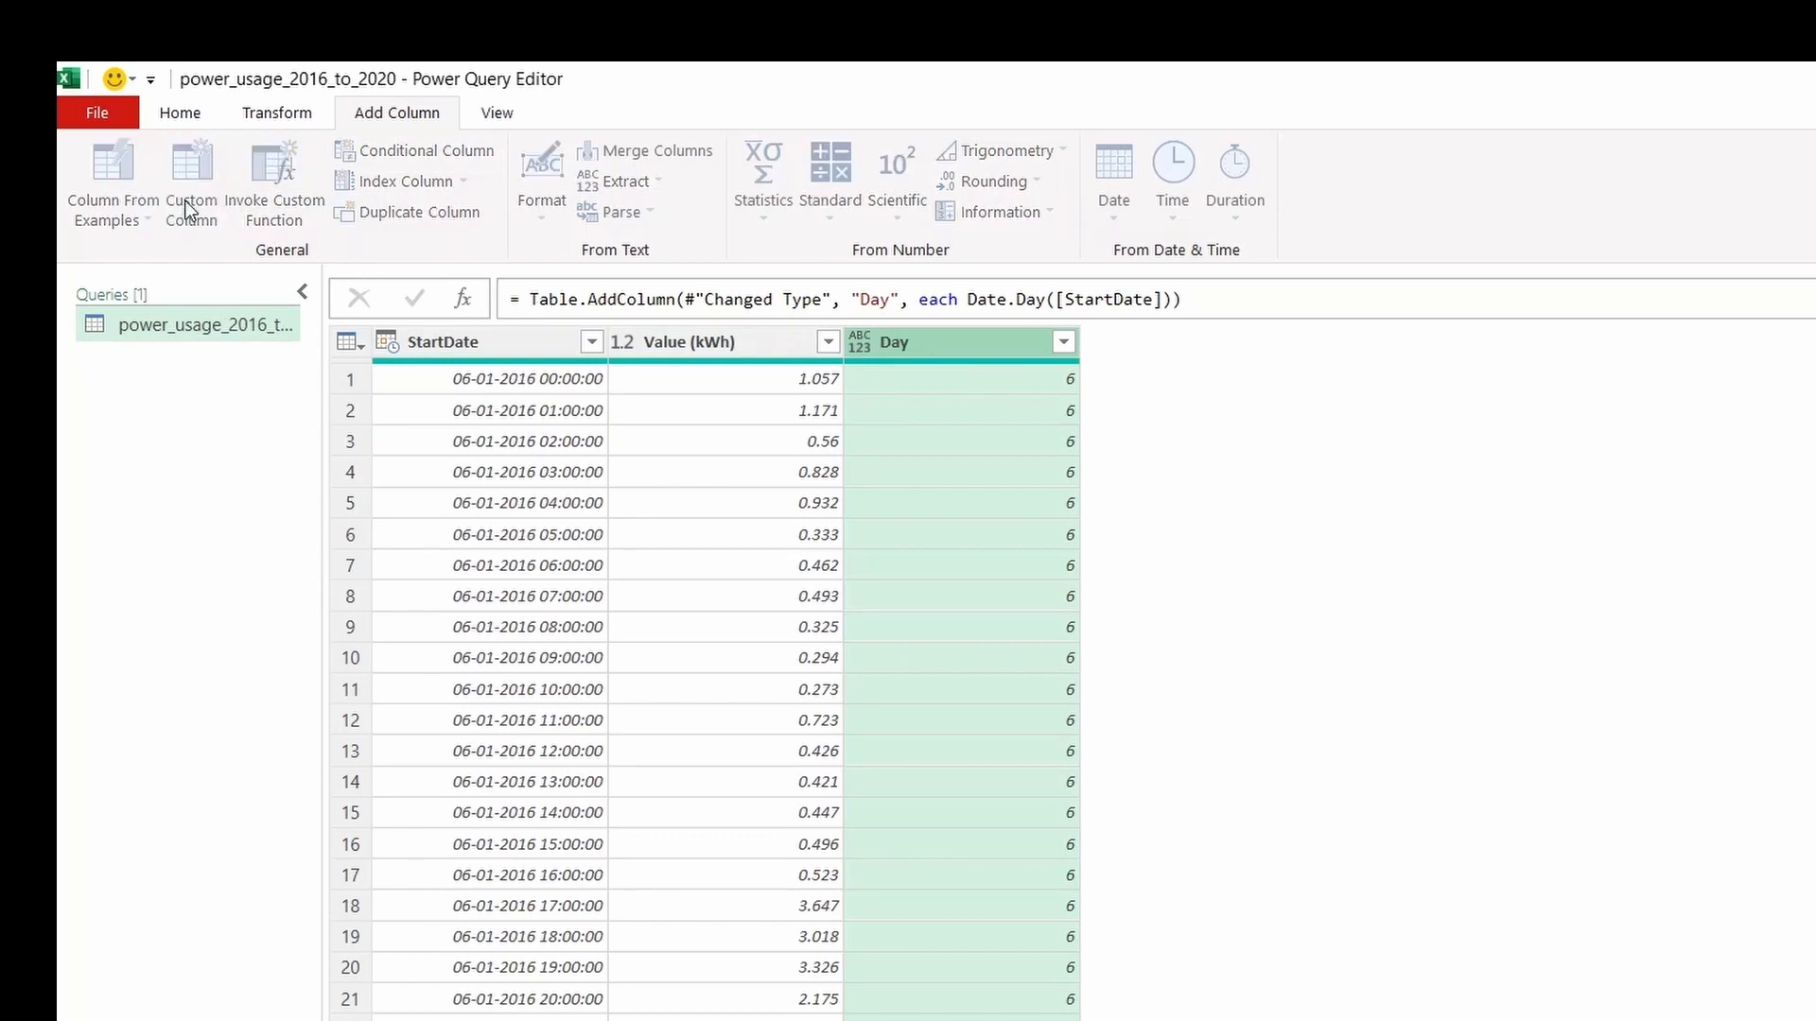
pyautogui.moveTo(801, 555); pyautogui.dragTo(735, 555)
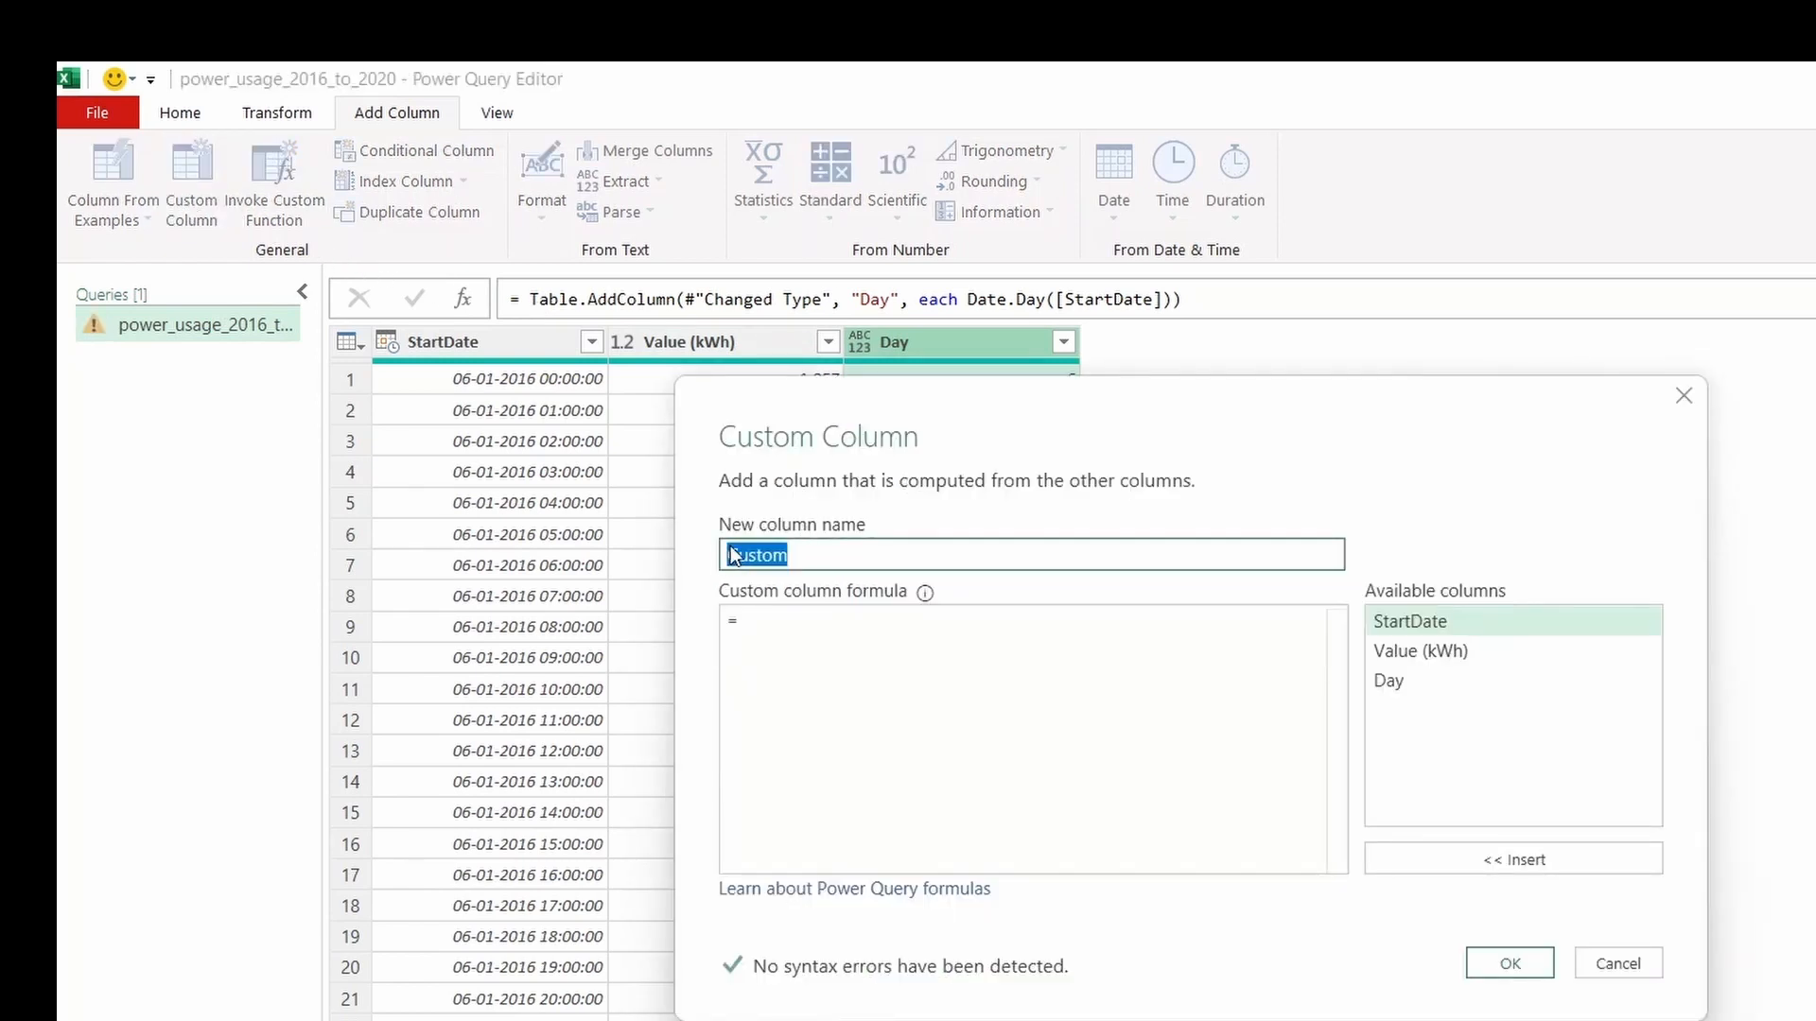
pyautogui.write('Month')
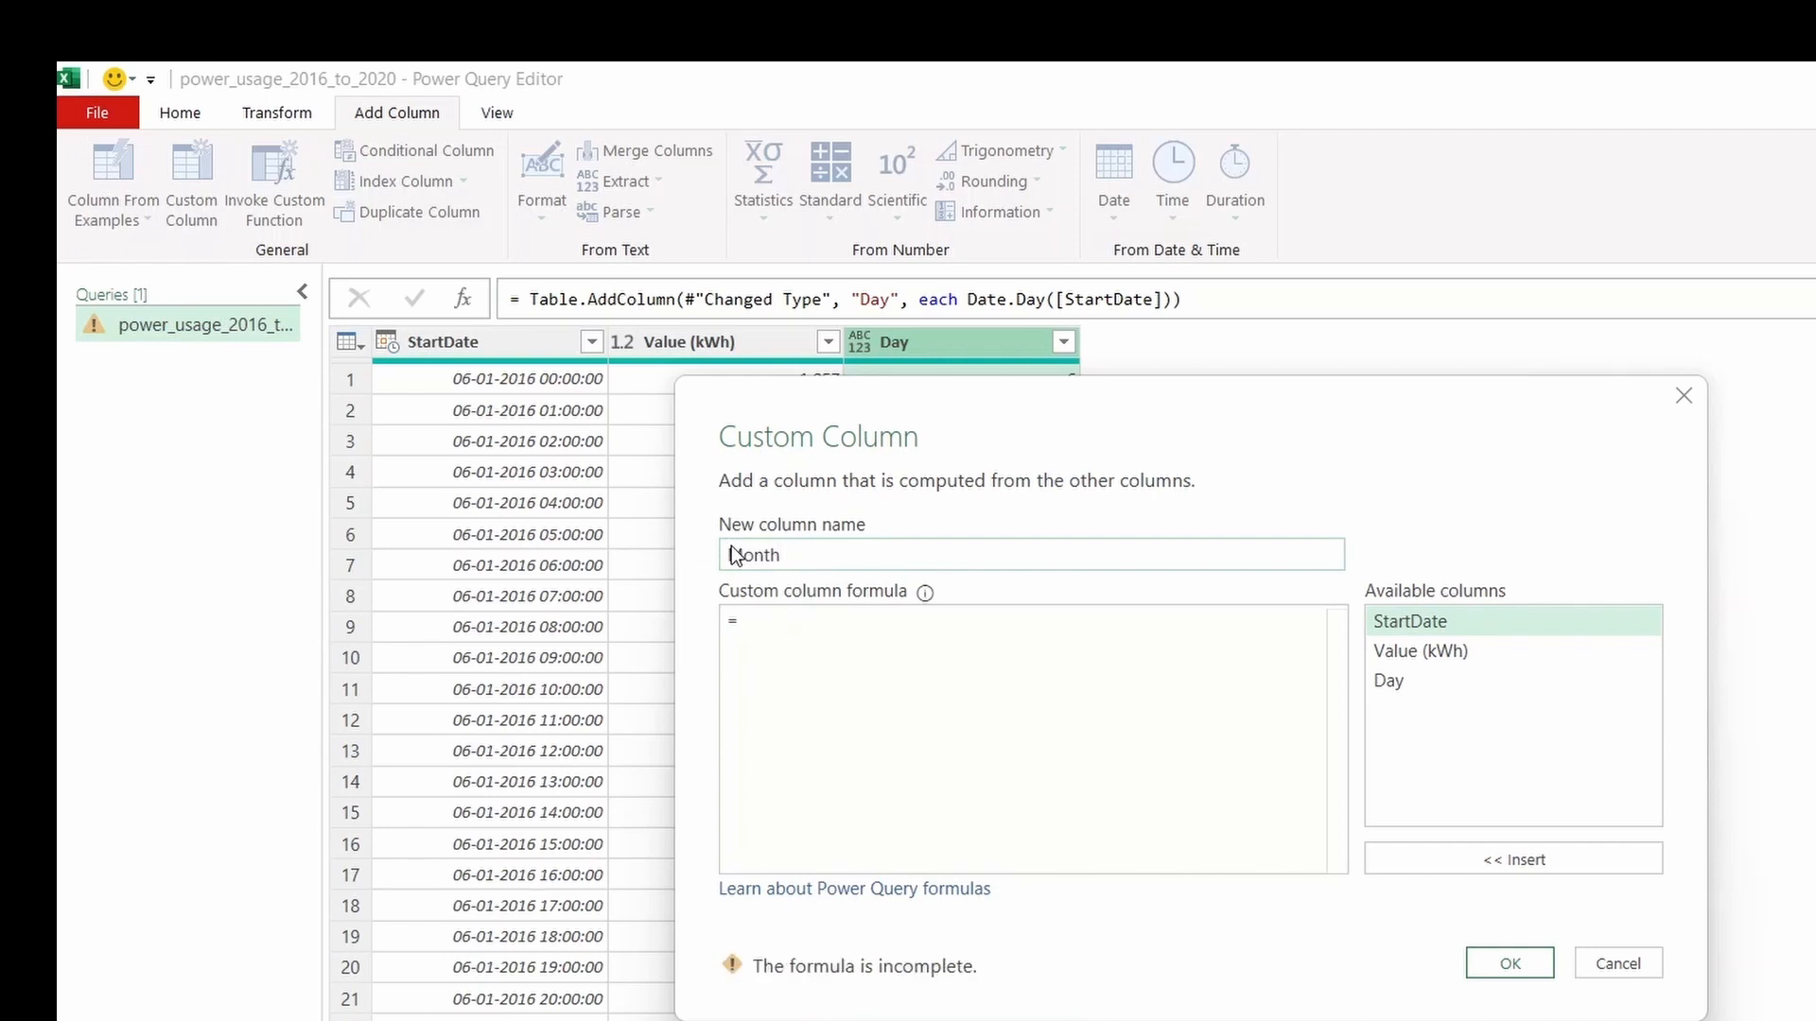
pyautogui.click(805, 648)
pyautogui.write('Da')
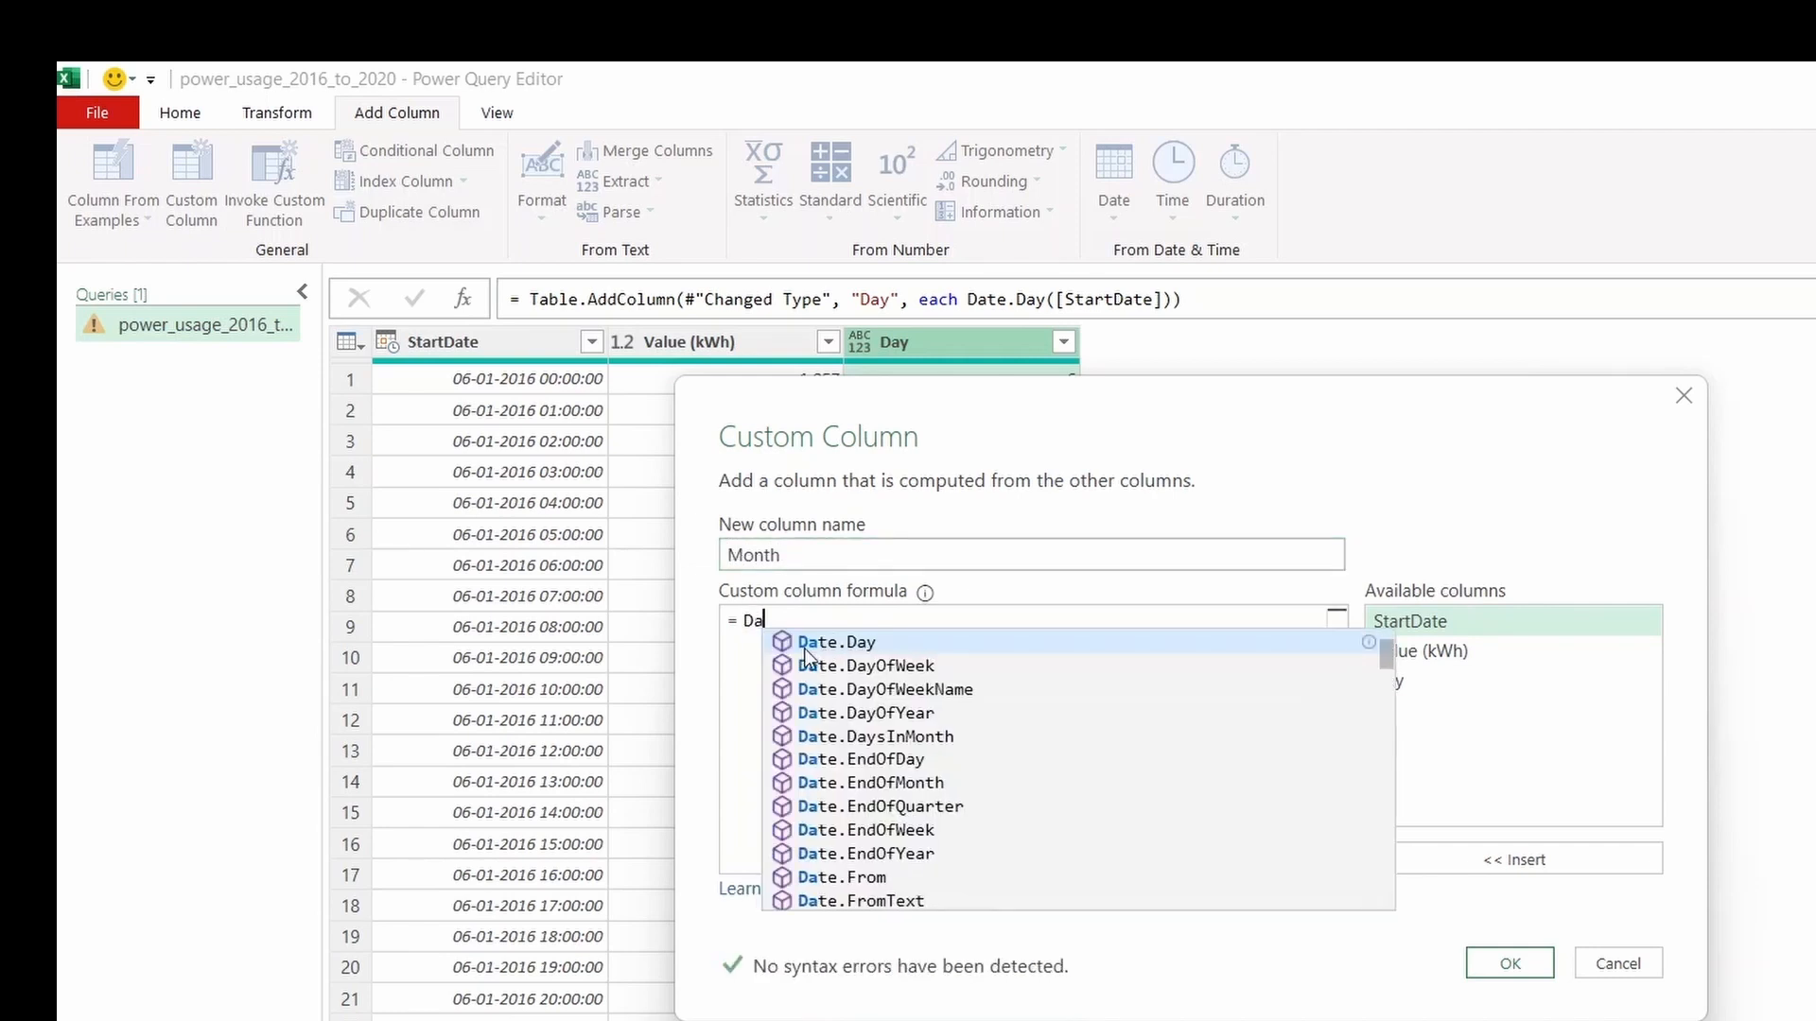
pyautogui.write('te.M')
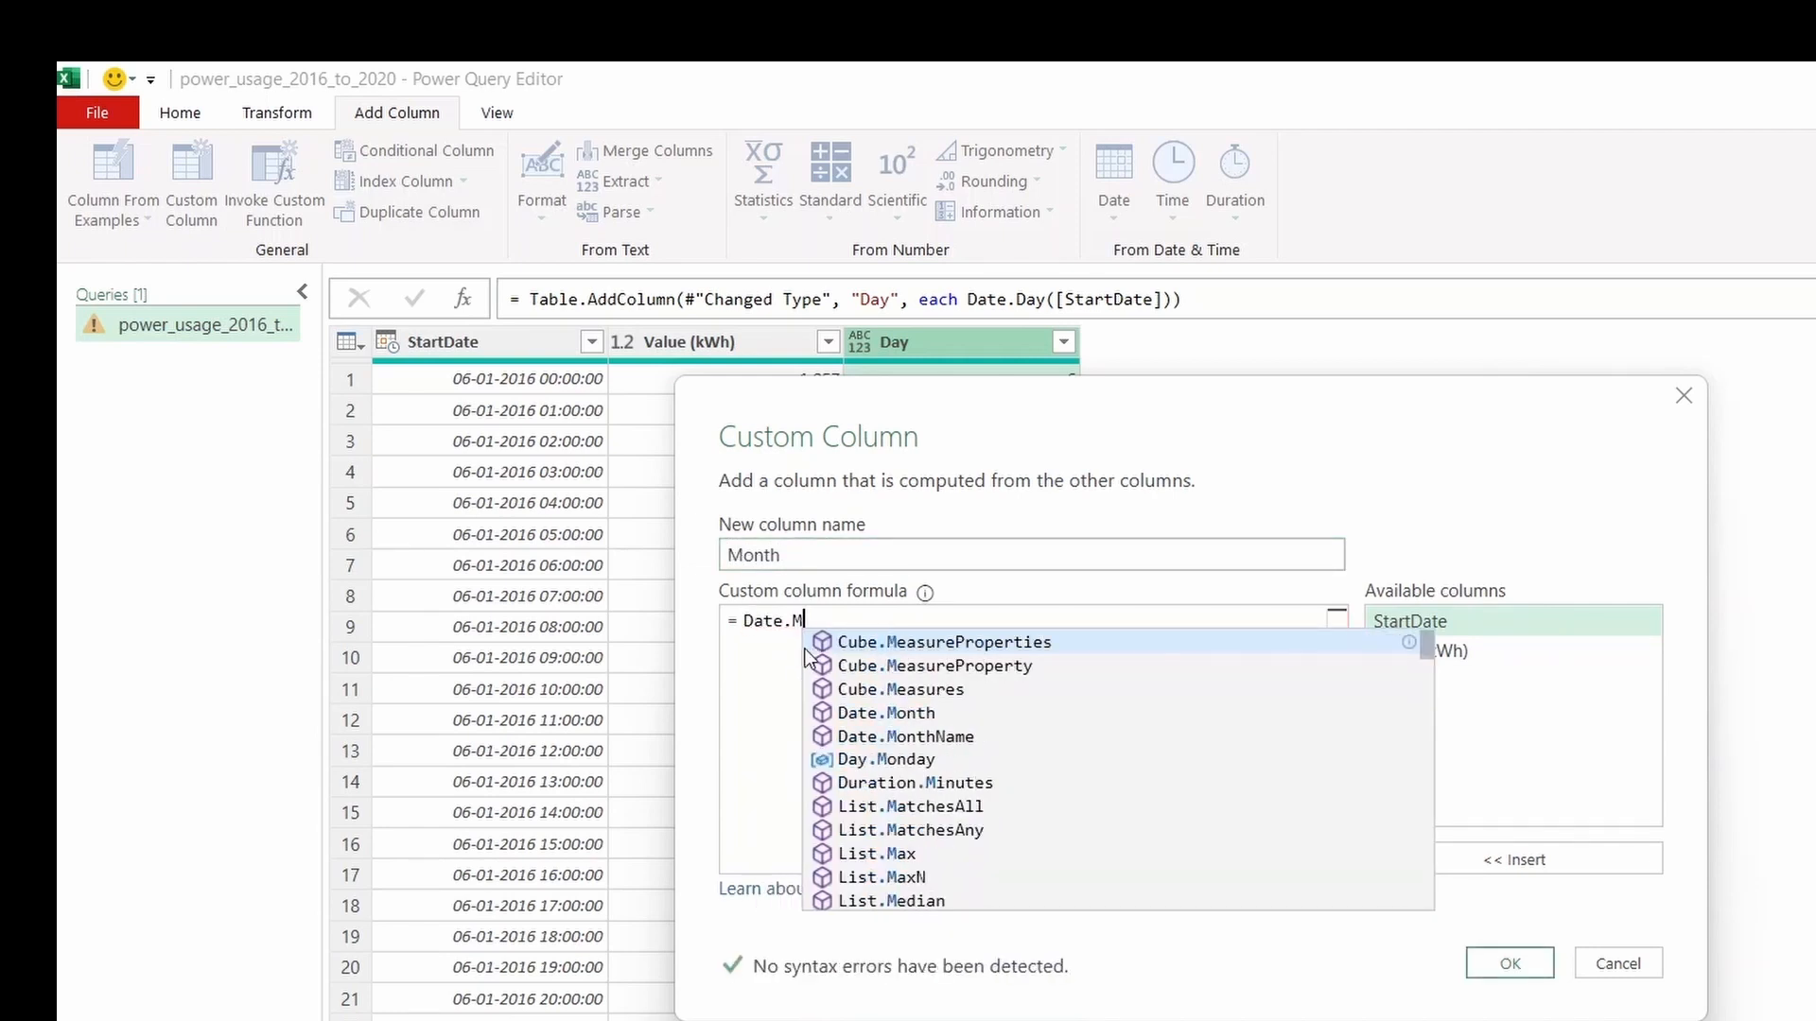
pyautogui.write('onth(')
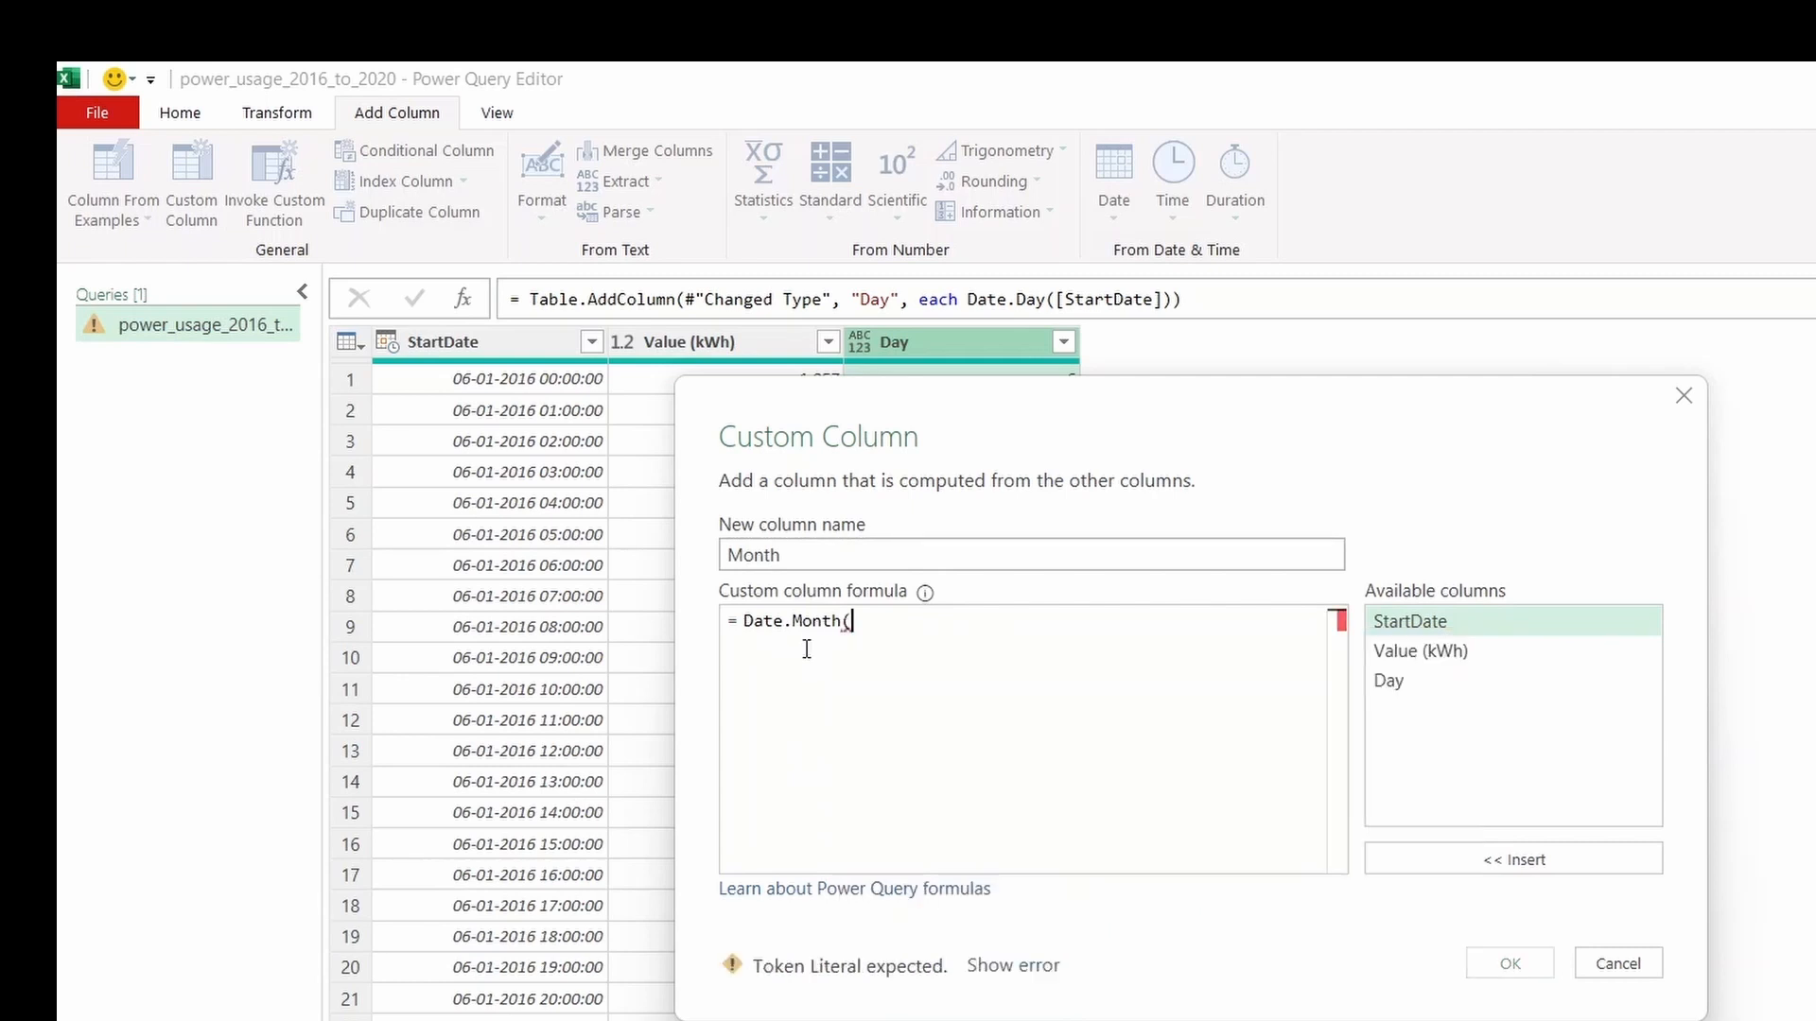
pyautogui.doubleClick(1399, 621)
pyautogui.write(')')
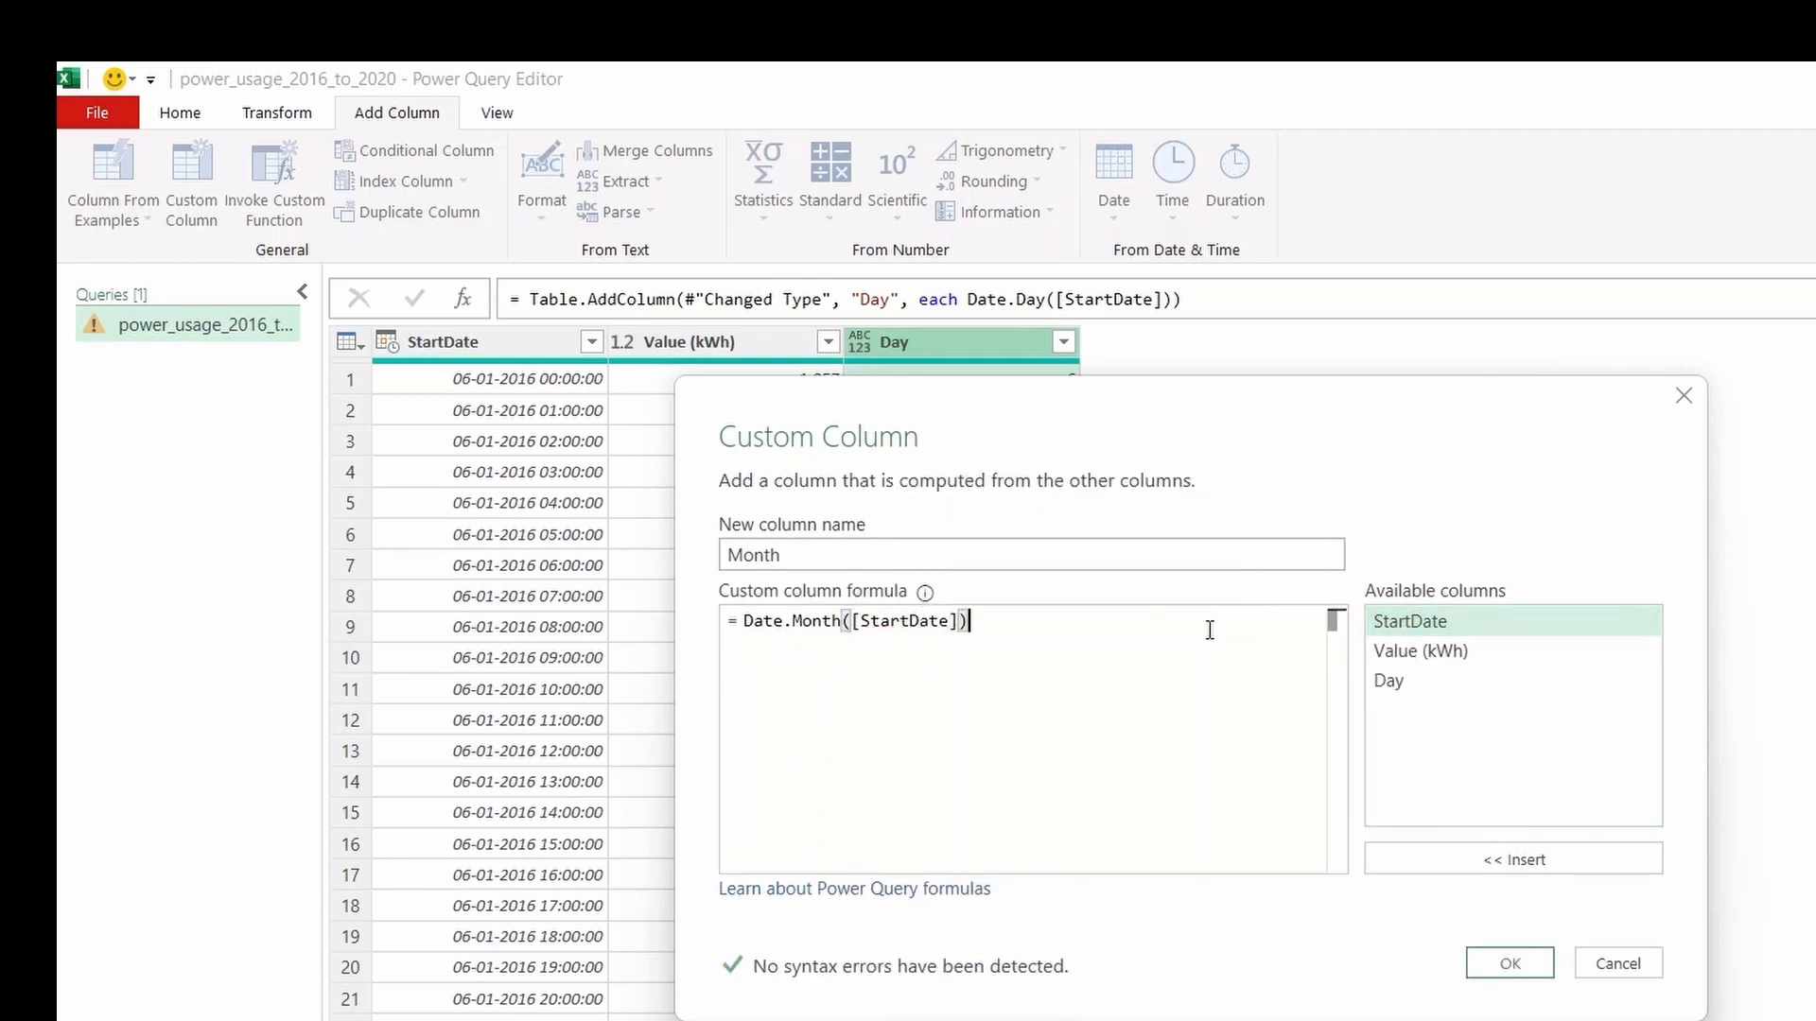
pyautogui.click(1505, 966)
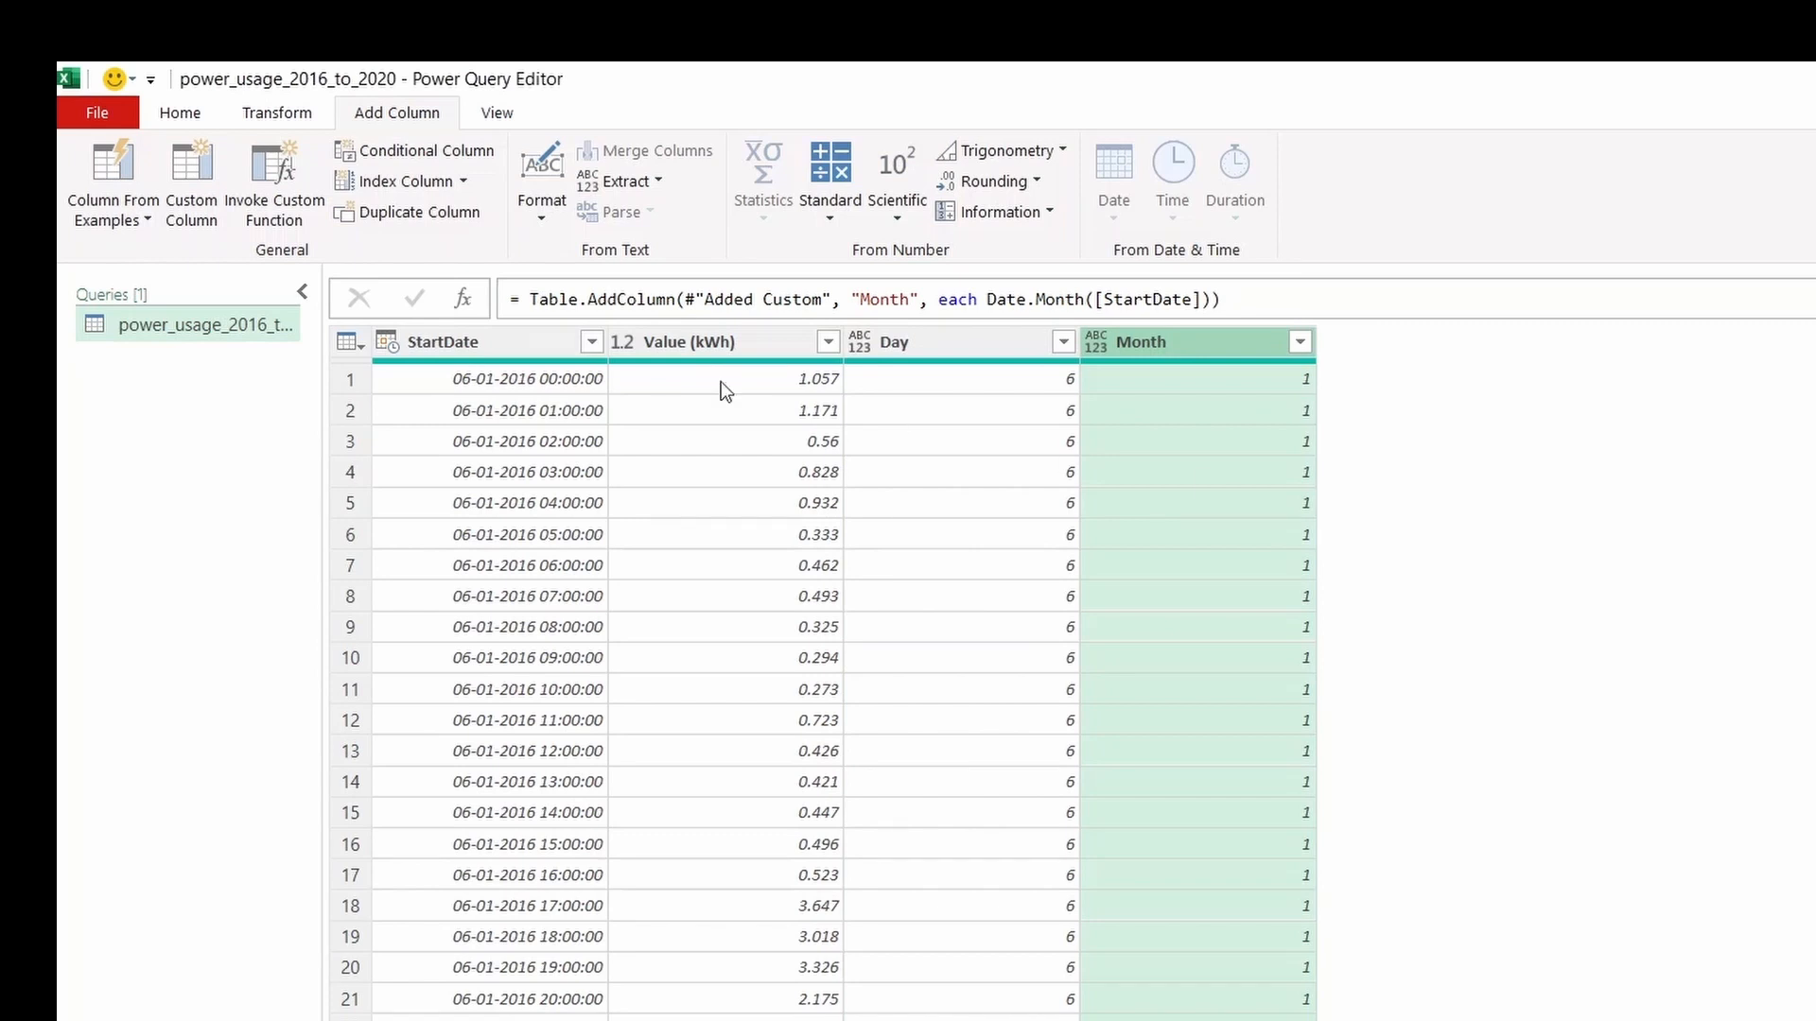
# Step: Start another custom column and name it MonthName
pyautogui.click(197, 213)
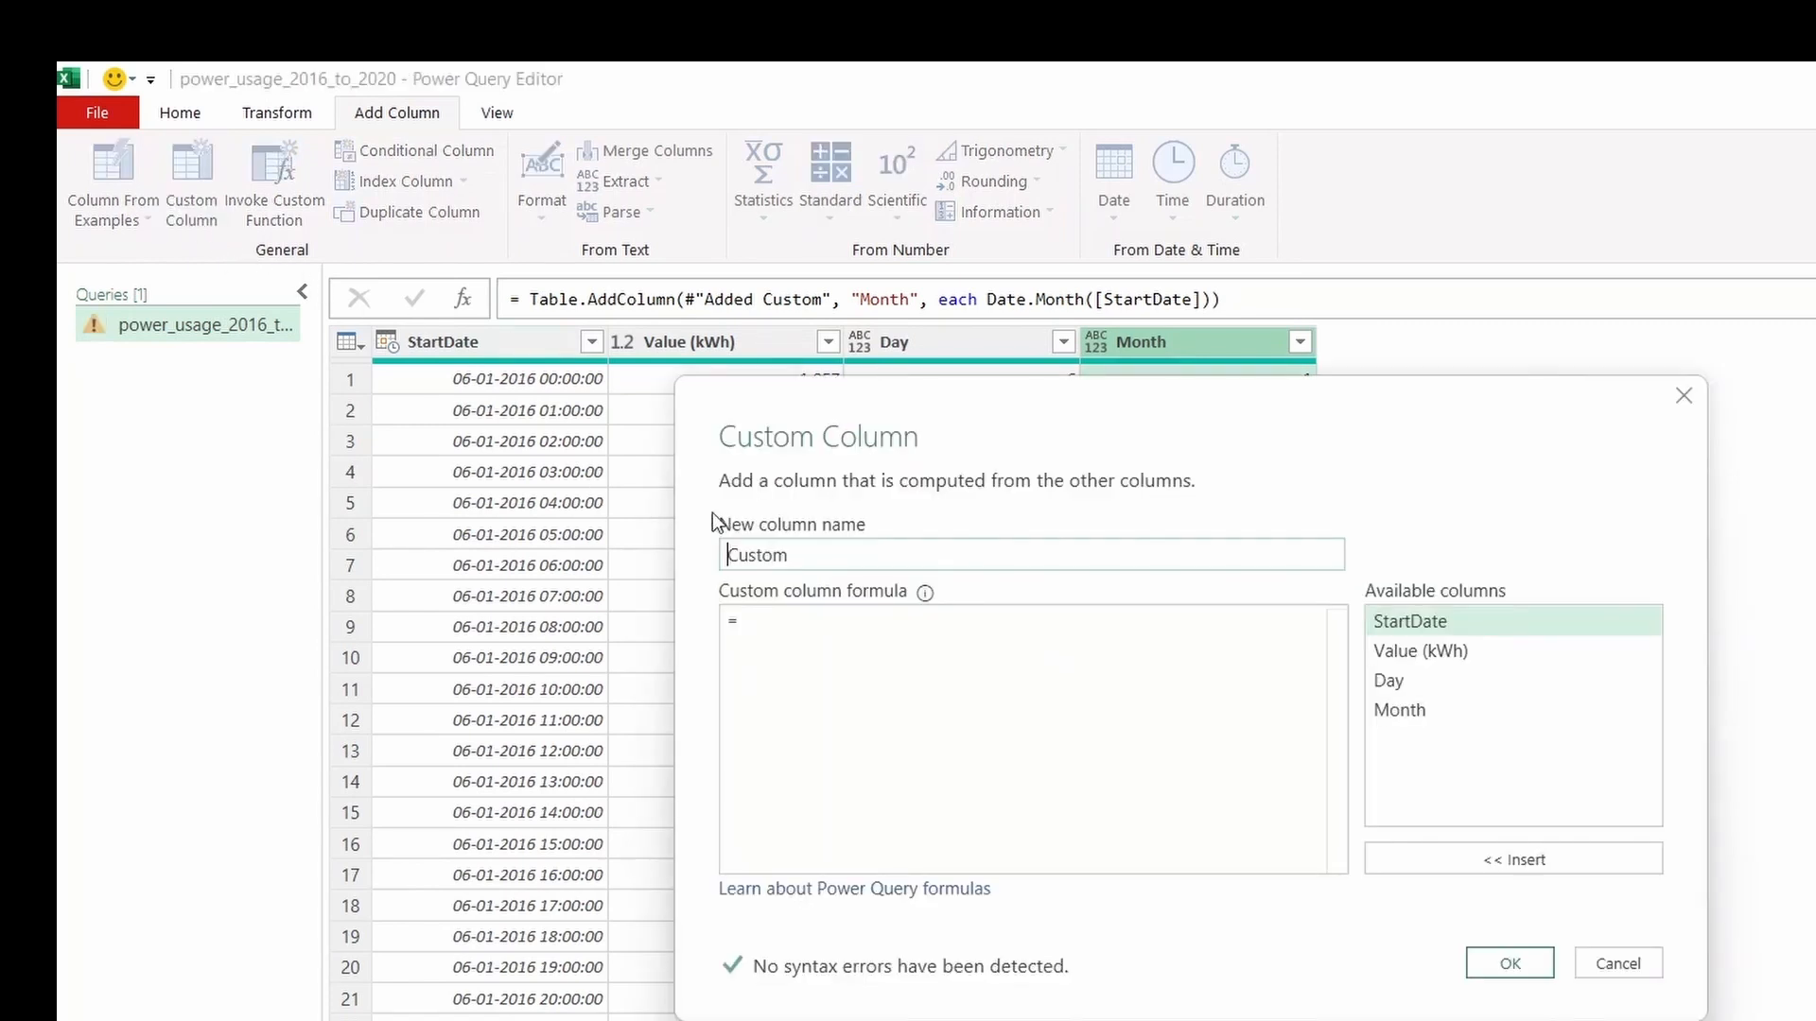
pyautogui.moveTo(802, 558); pyautogui.dragTo(670, 559)
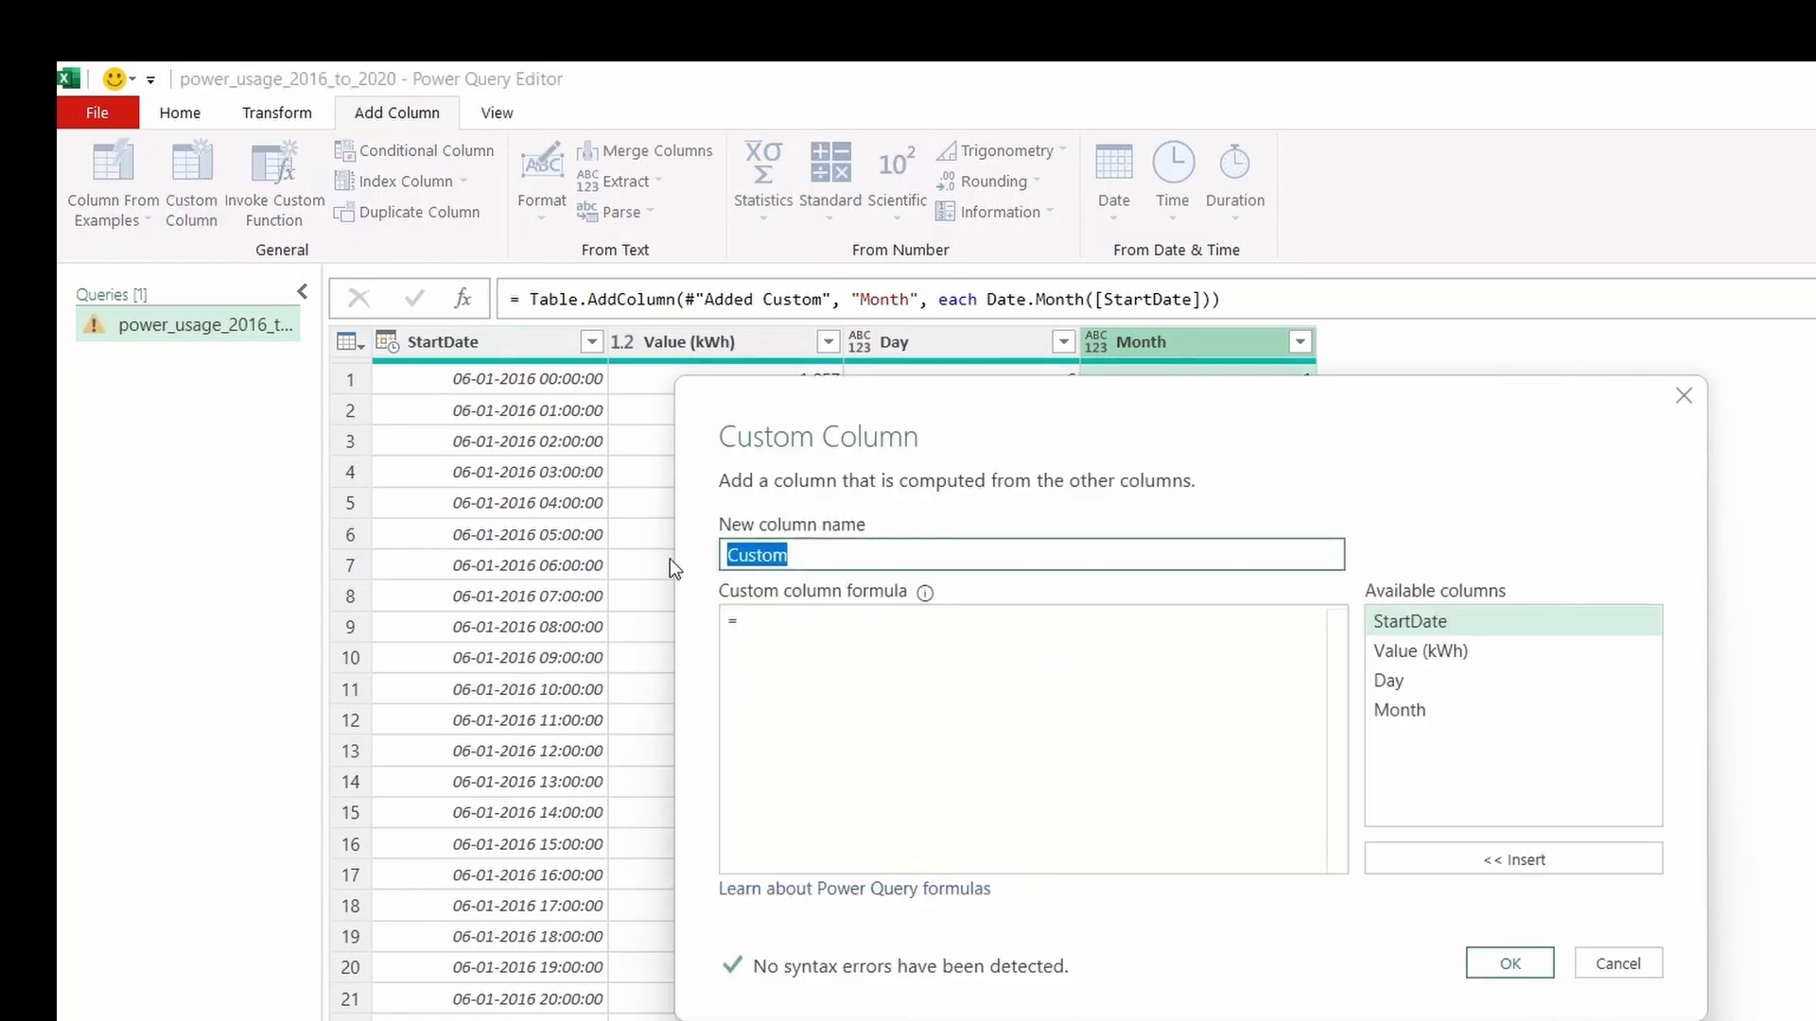
pyautogui.write('Month')
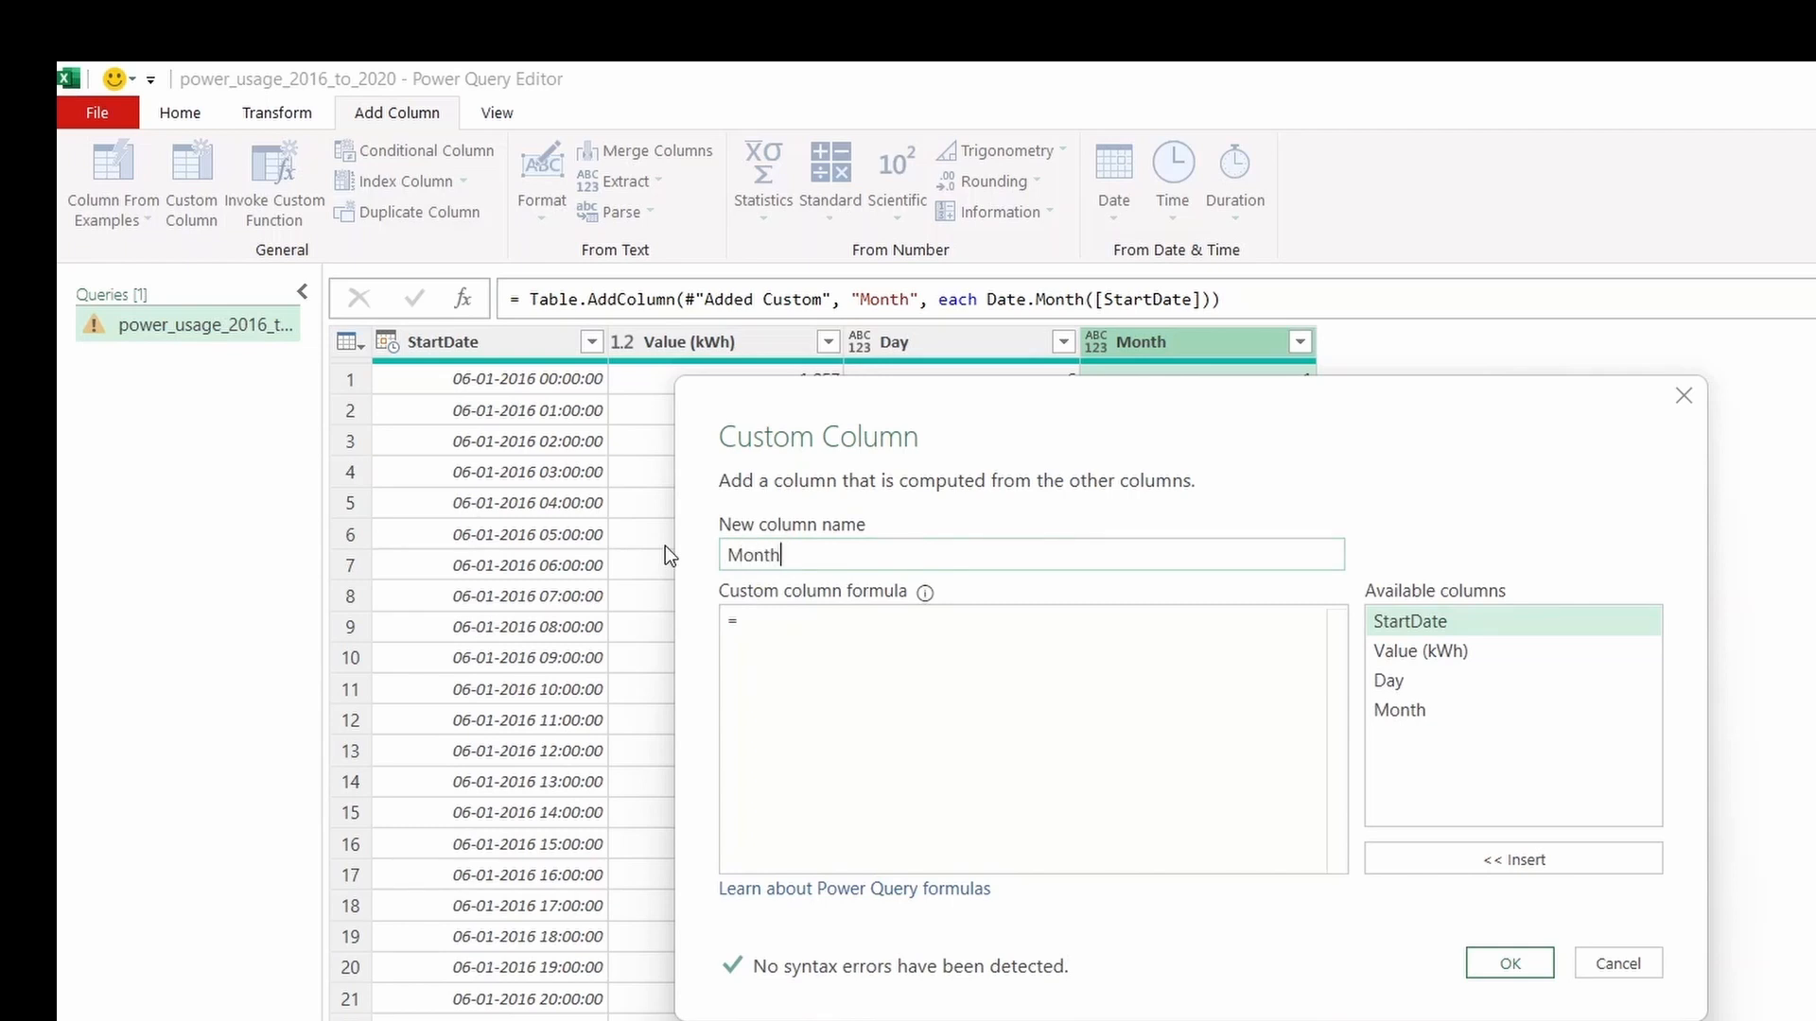
pyautogui.write('Name')
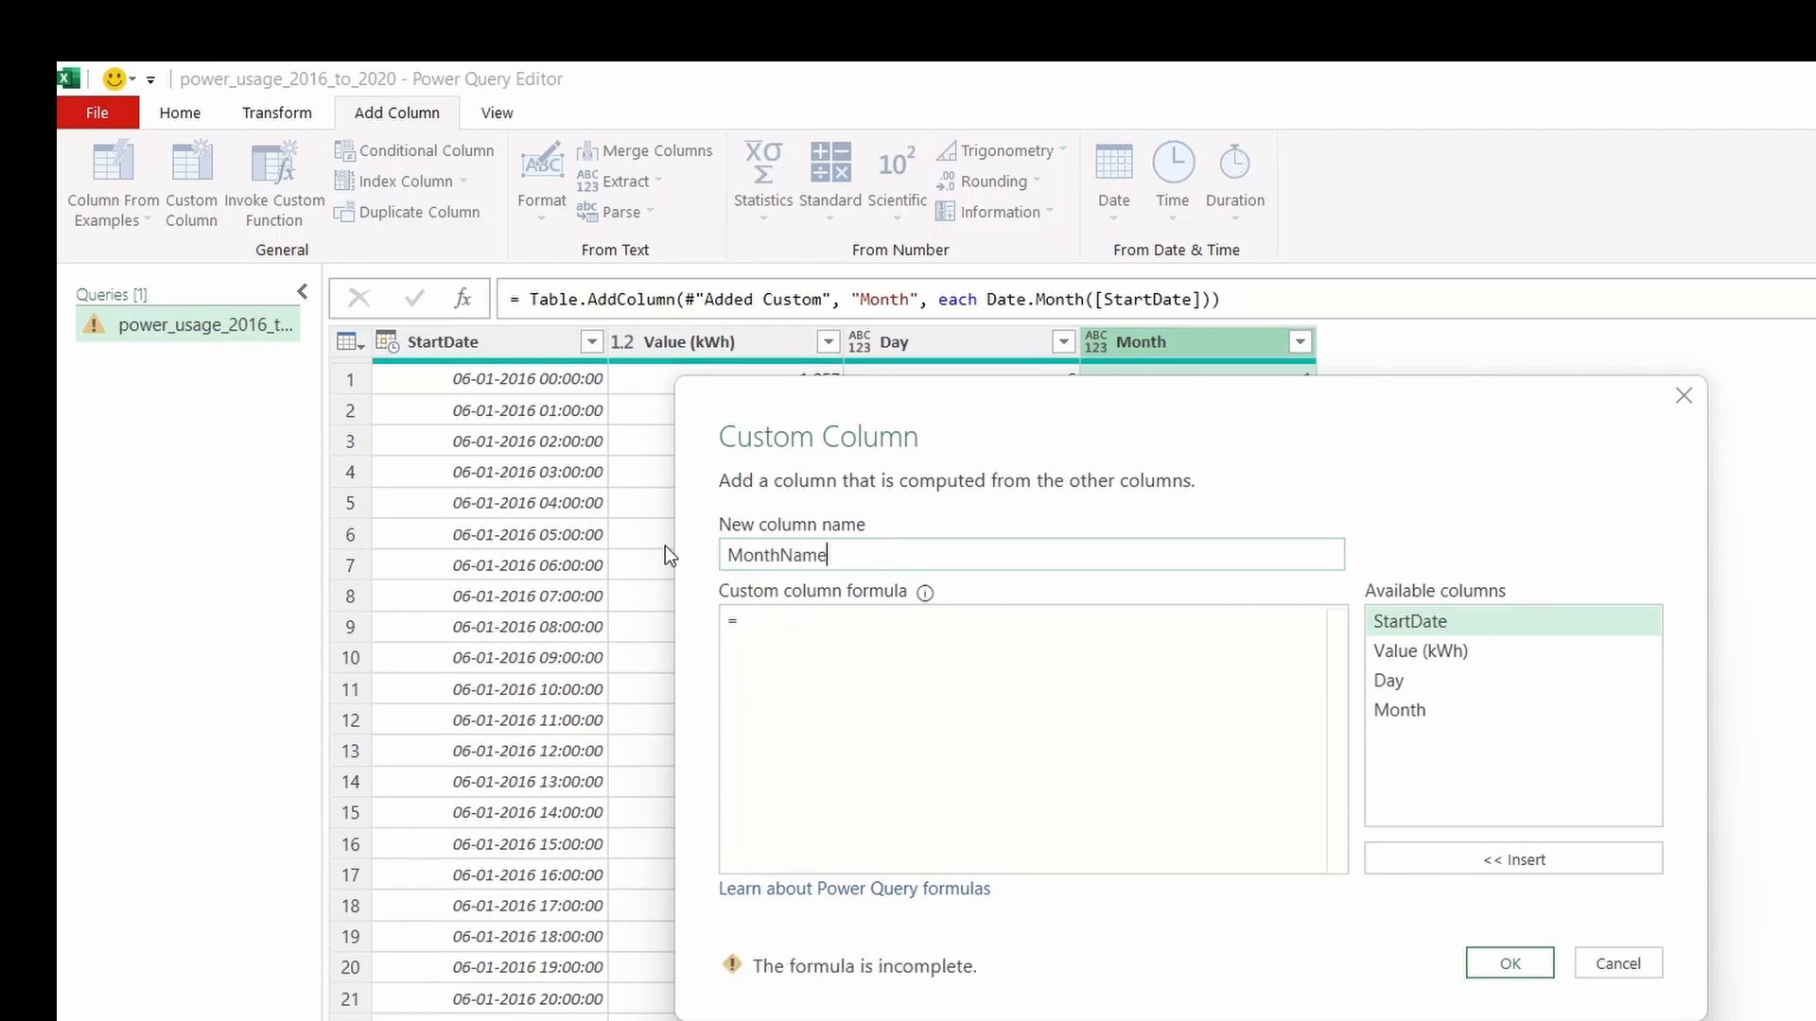
# Step: Enter the Date.MonthName function in the MonthName column's formula, removing the duplicated "Date" text
pyautogui.click(863, 618)
pyautogui.write('Date')
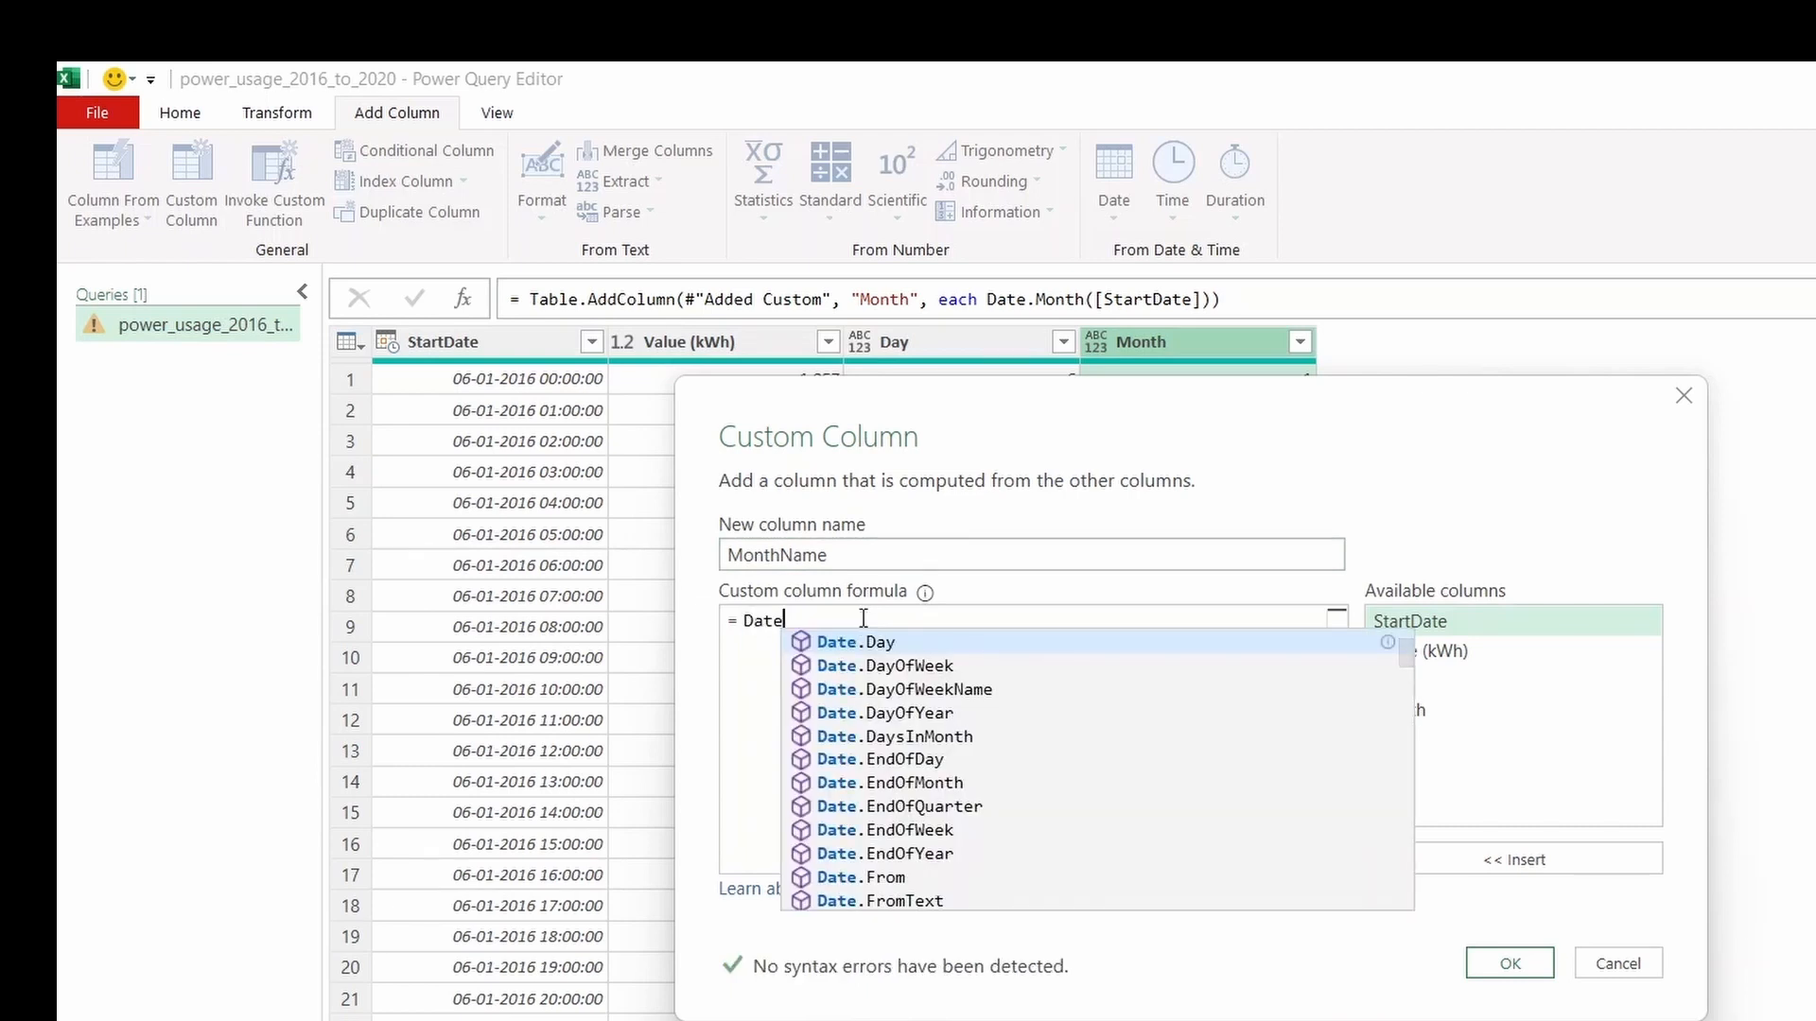
pyautogui.write('.Month')
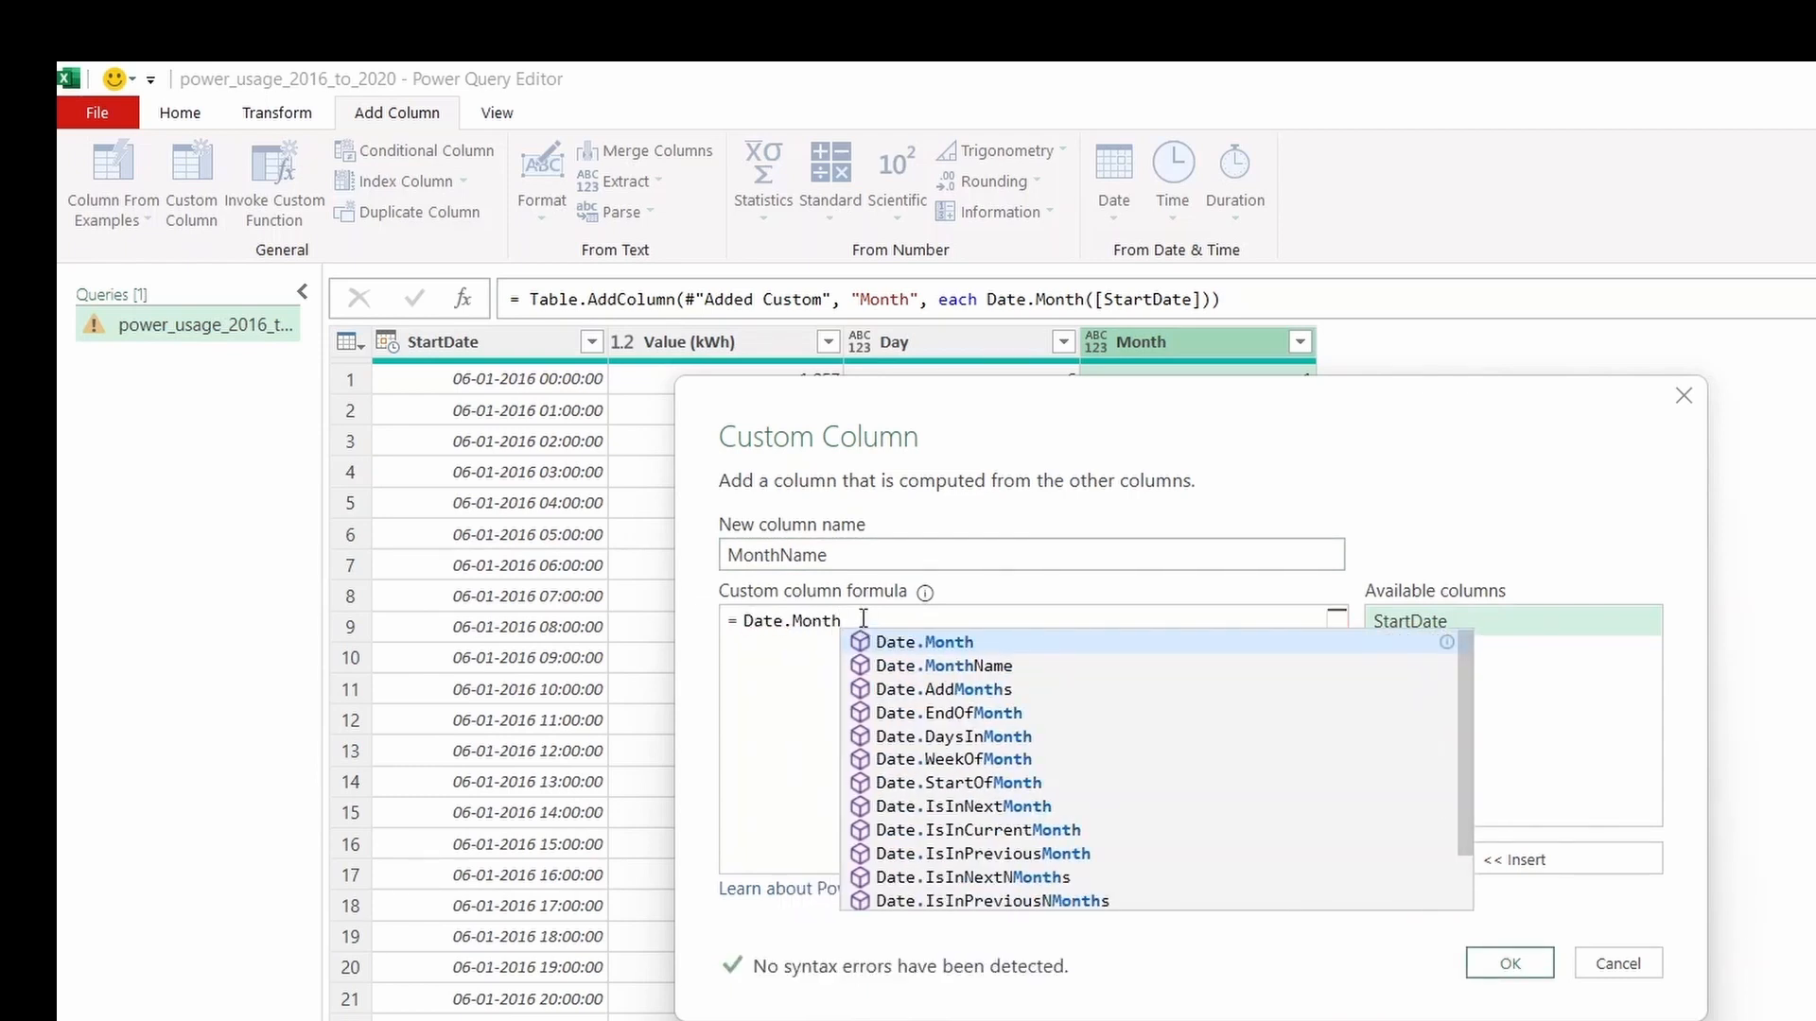
pyautogui.write('N')
pyautogui.press('BackSpace')
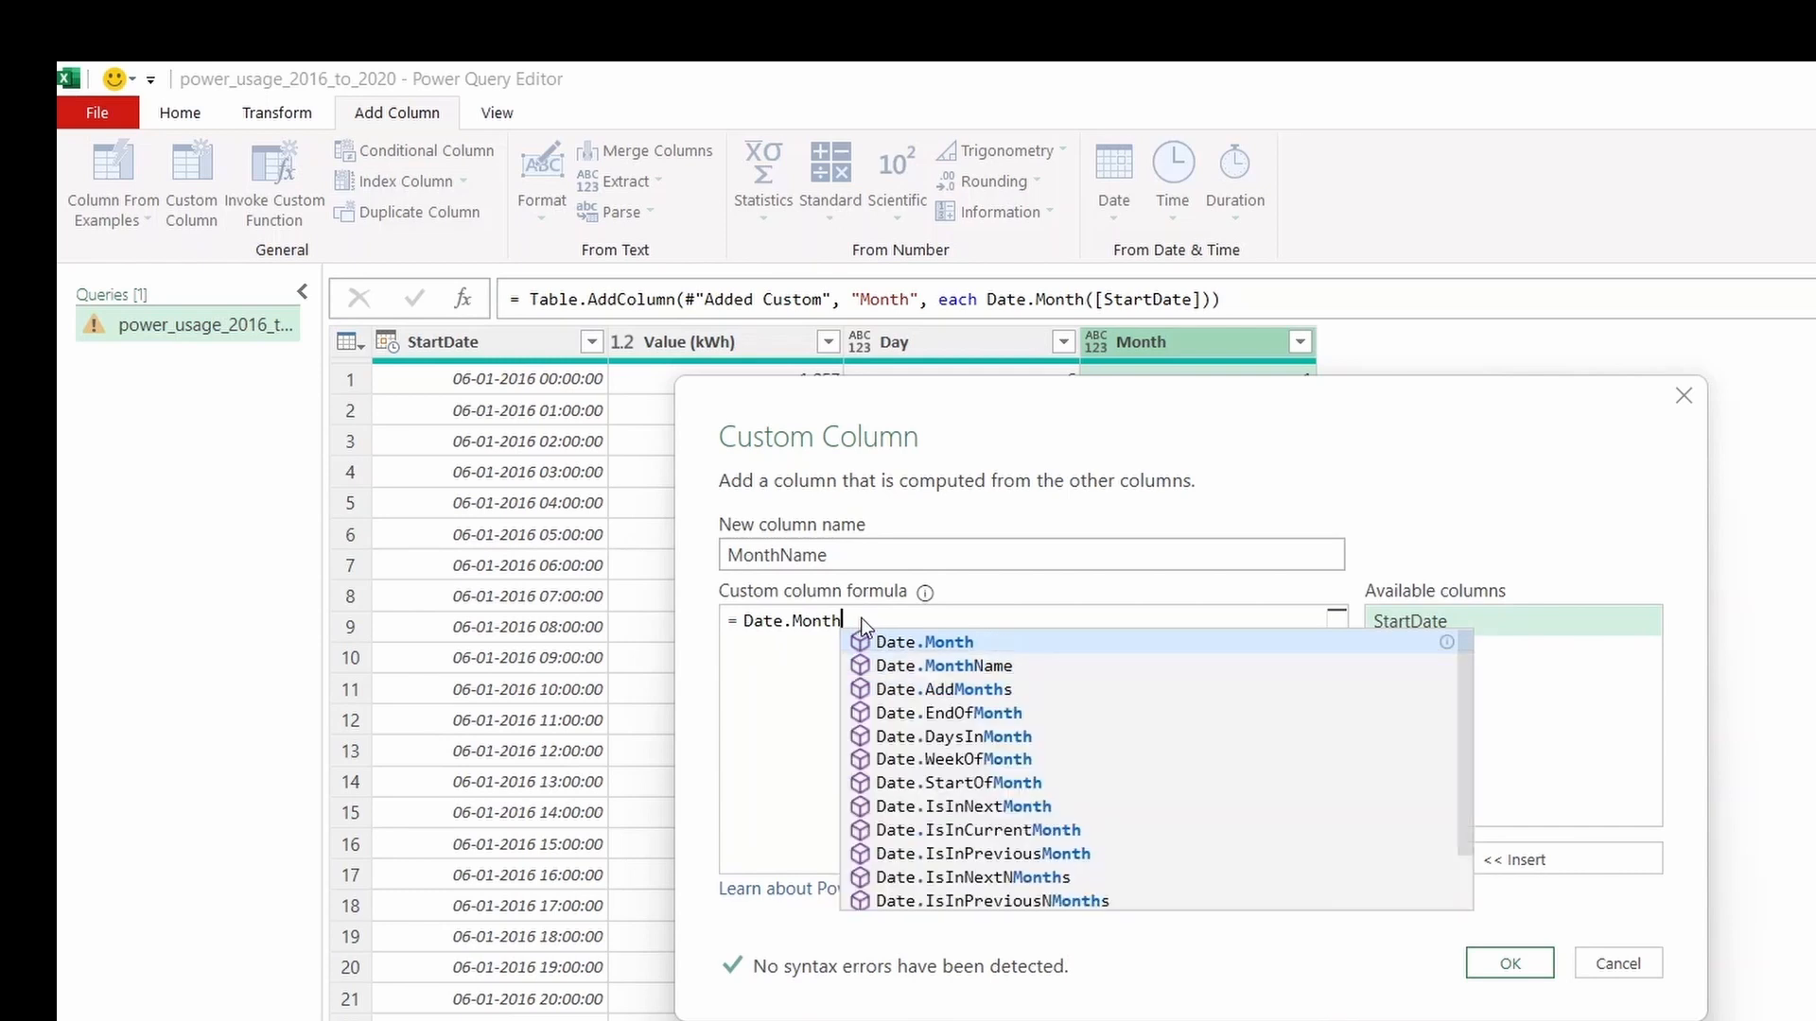
pyautogui.write('N')
pyautogui.press('Tab')
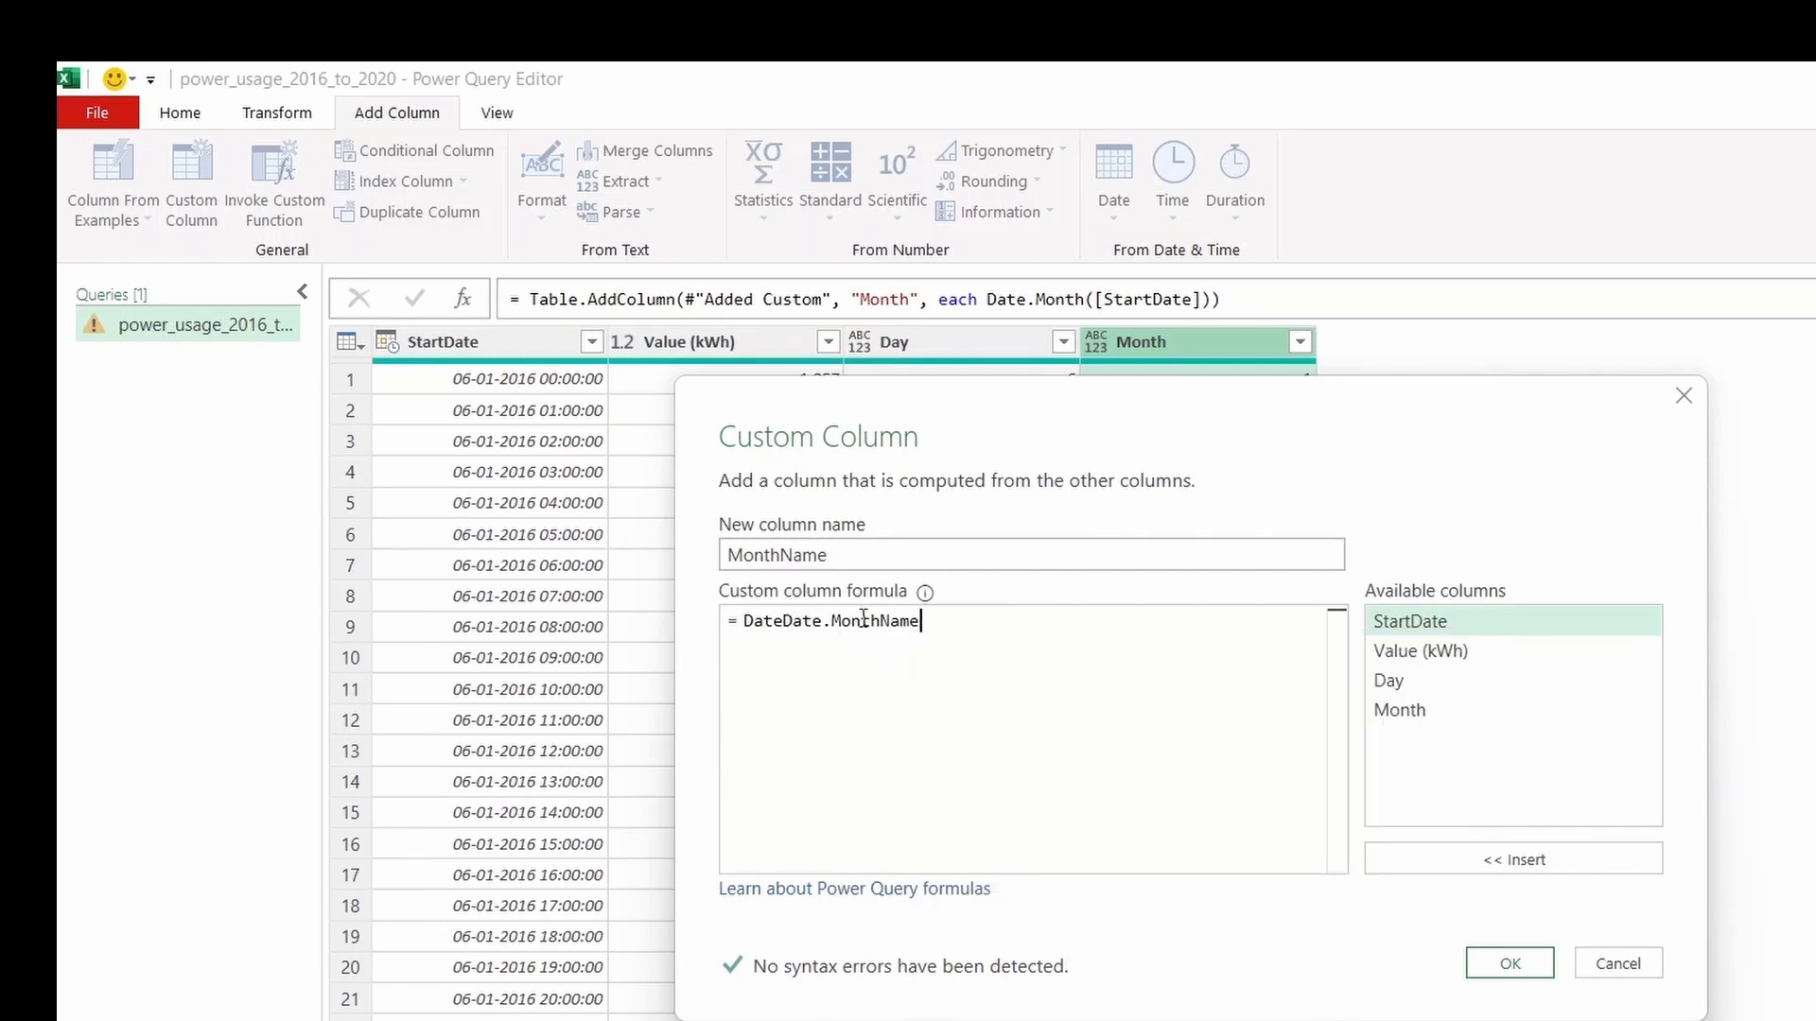
pyautogui.moveTo(784, 621); pyautogui.dragTo(746, 624)
pyautogui.press('BackSpace')
# Step: Complete the MonthName column's formula as Date.MonthName([StartDate]) and create the column
pyautogui.click(973, 615)
pyautogui.write('(')
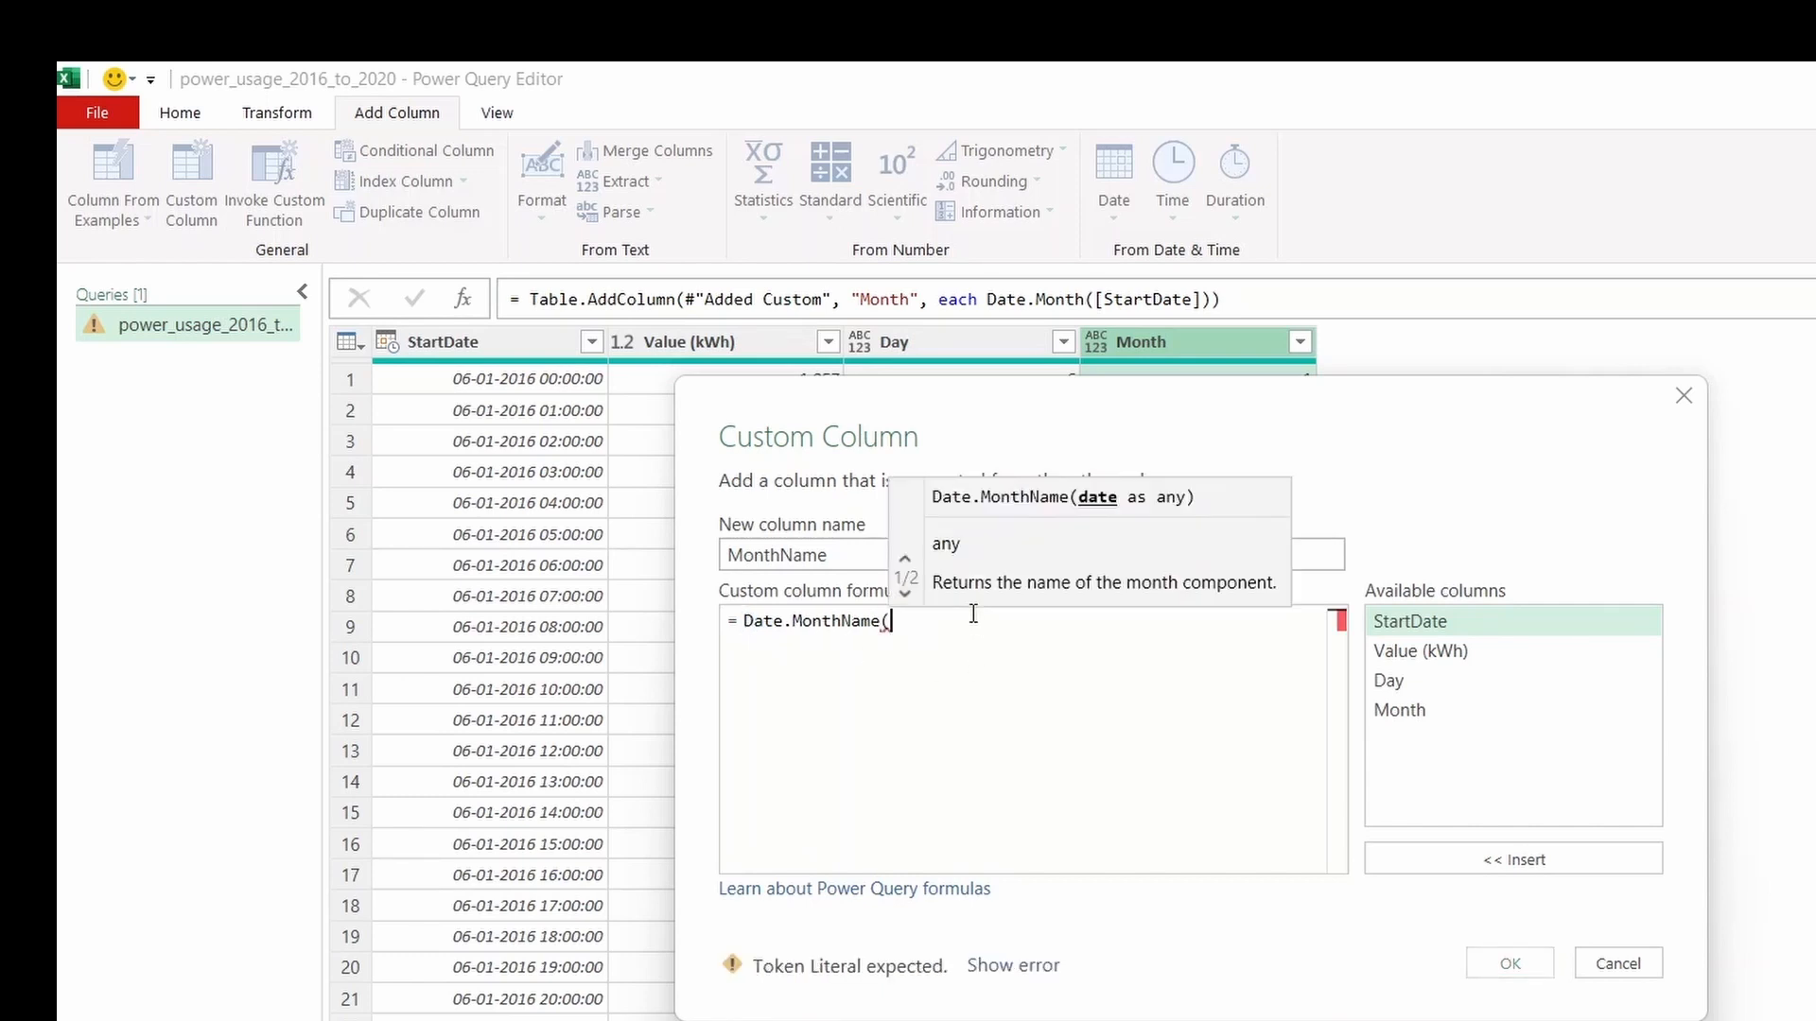
pyautogui.doubleClick(1431, 621)
pyautogui.write(')')
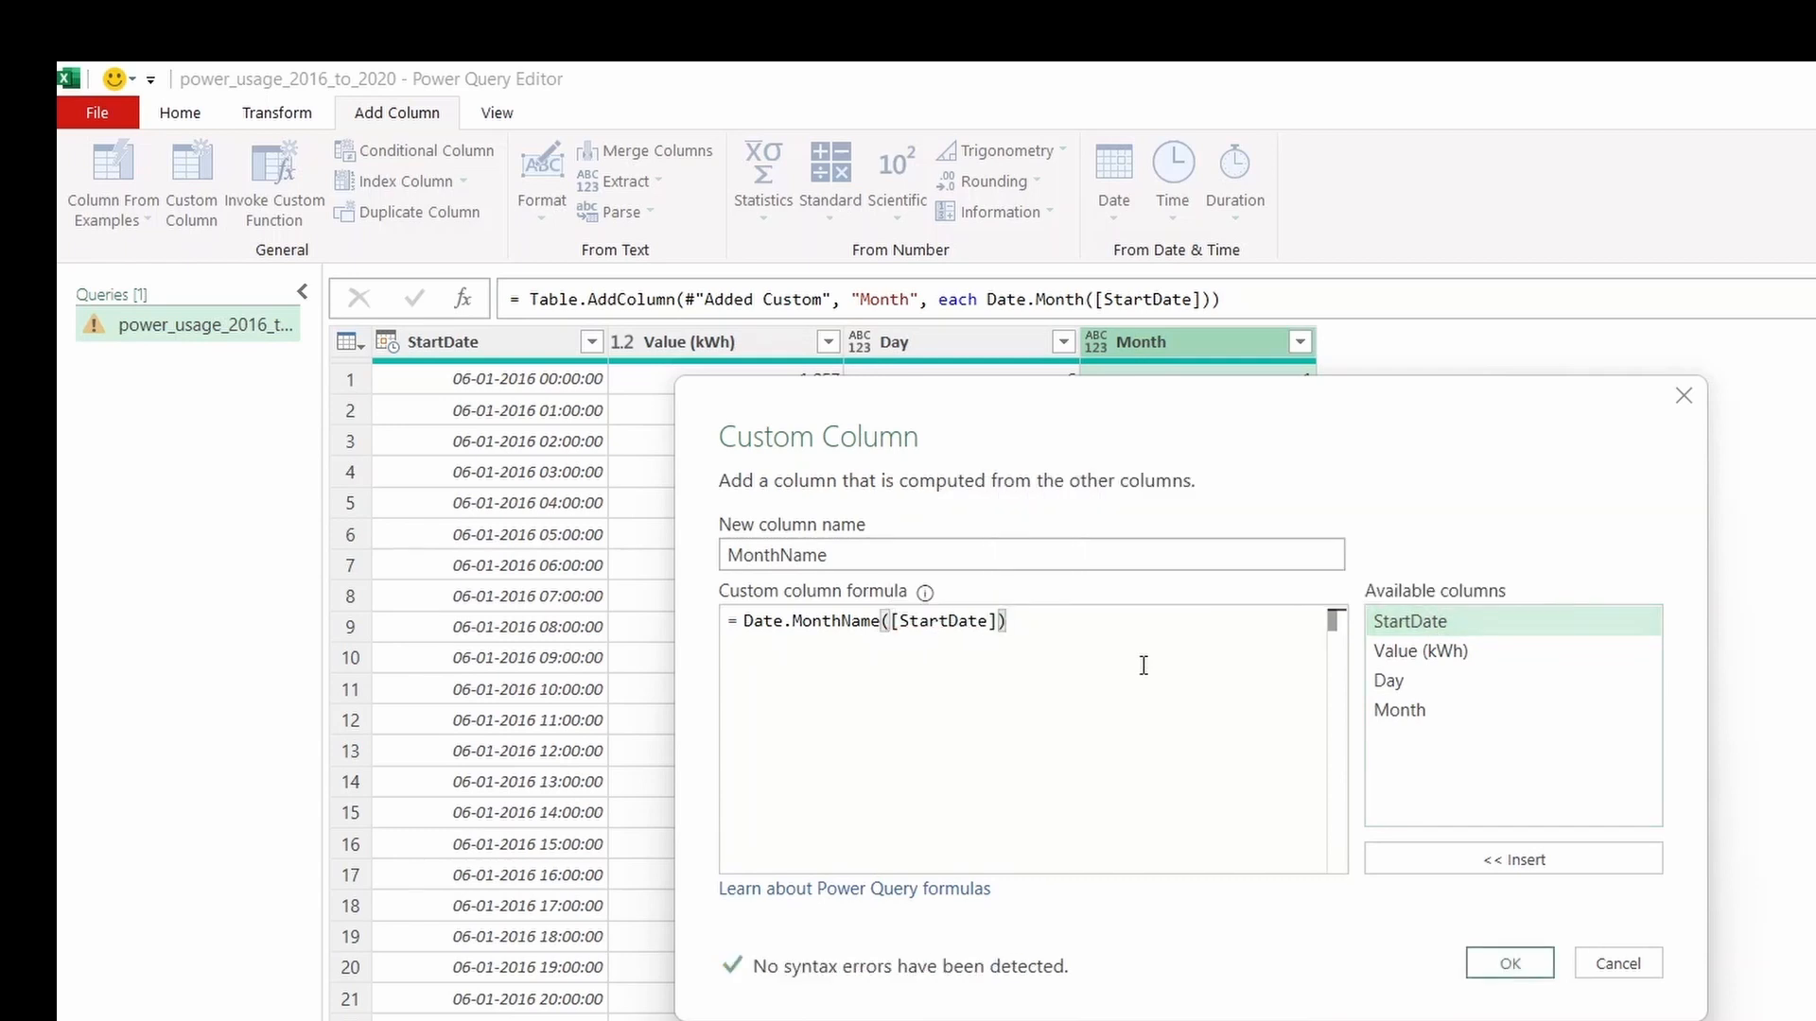
pyautogui.click(1509, 963)
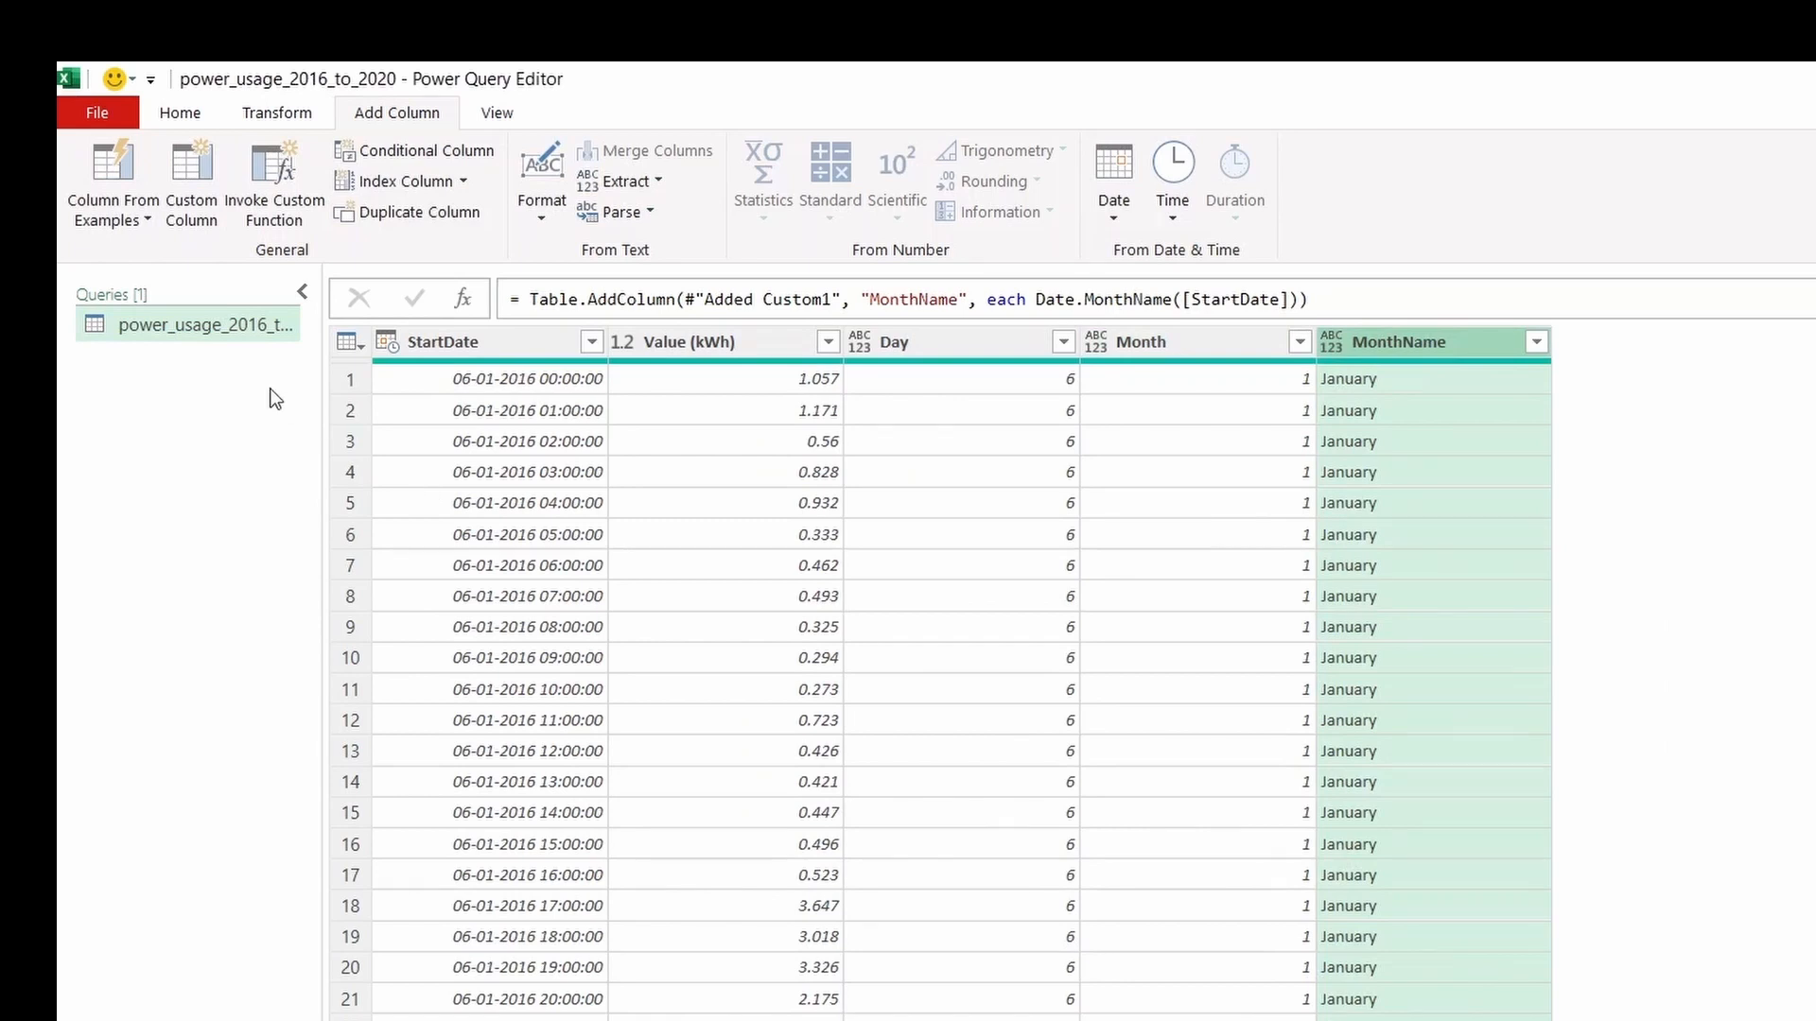
# Step: Add a custom column named Year with the formula Date.Year([StartDate])
pyautogui.click(184, 226)
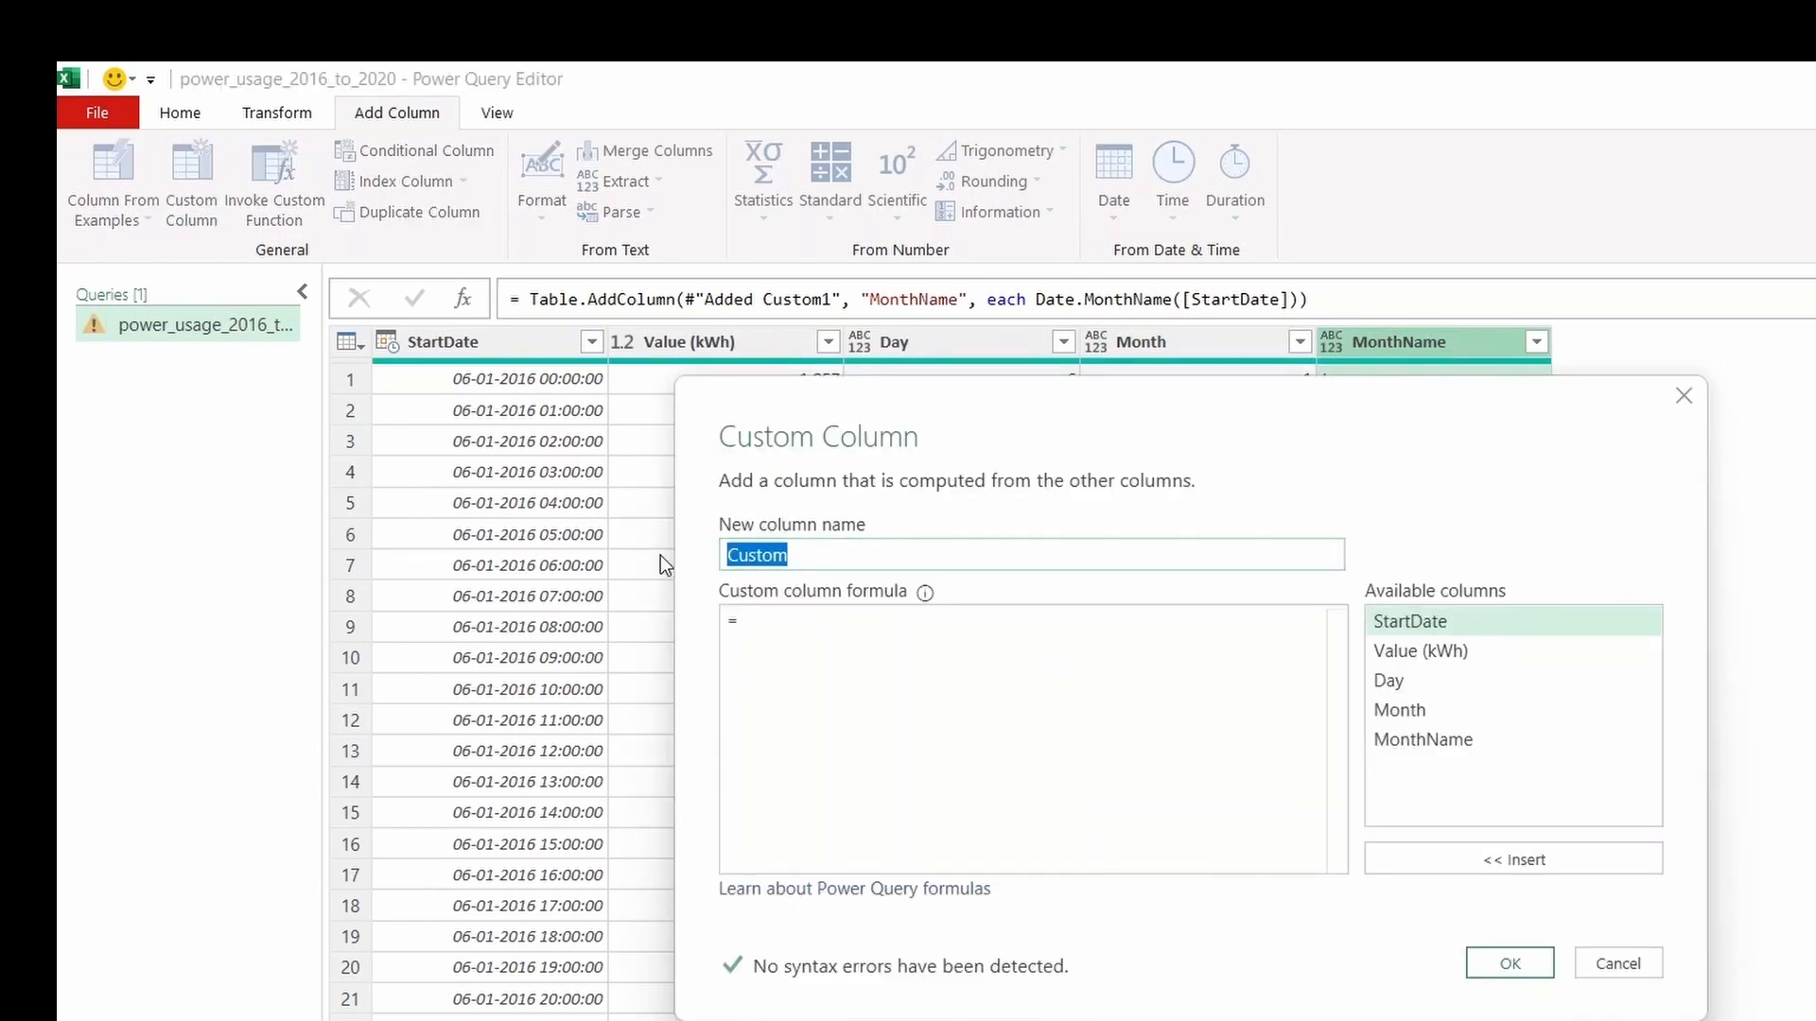
pyautogui.write('Year')
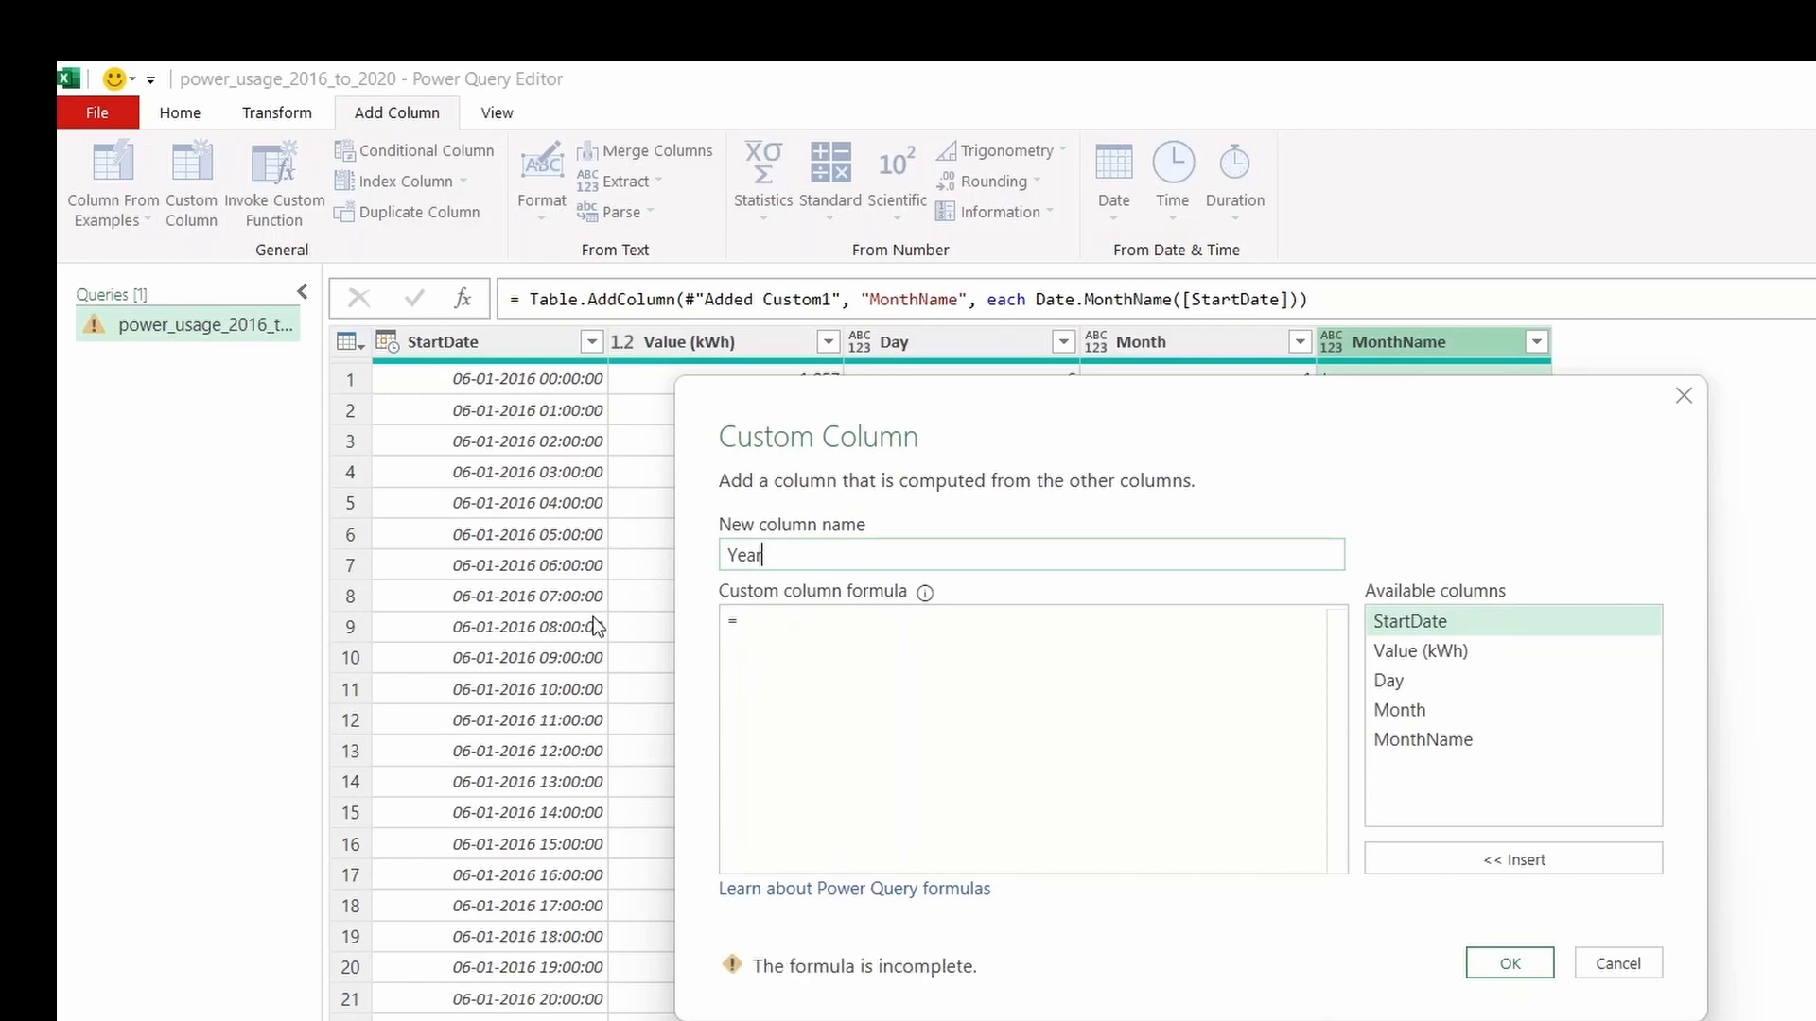
pyautogui.click(792, 615)
pyautogui.write('Date.')
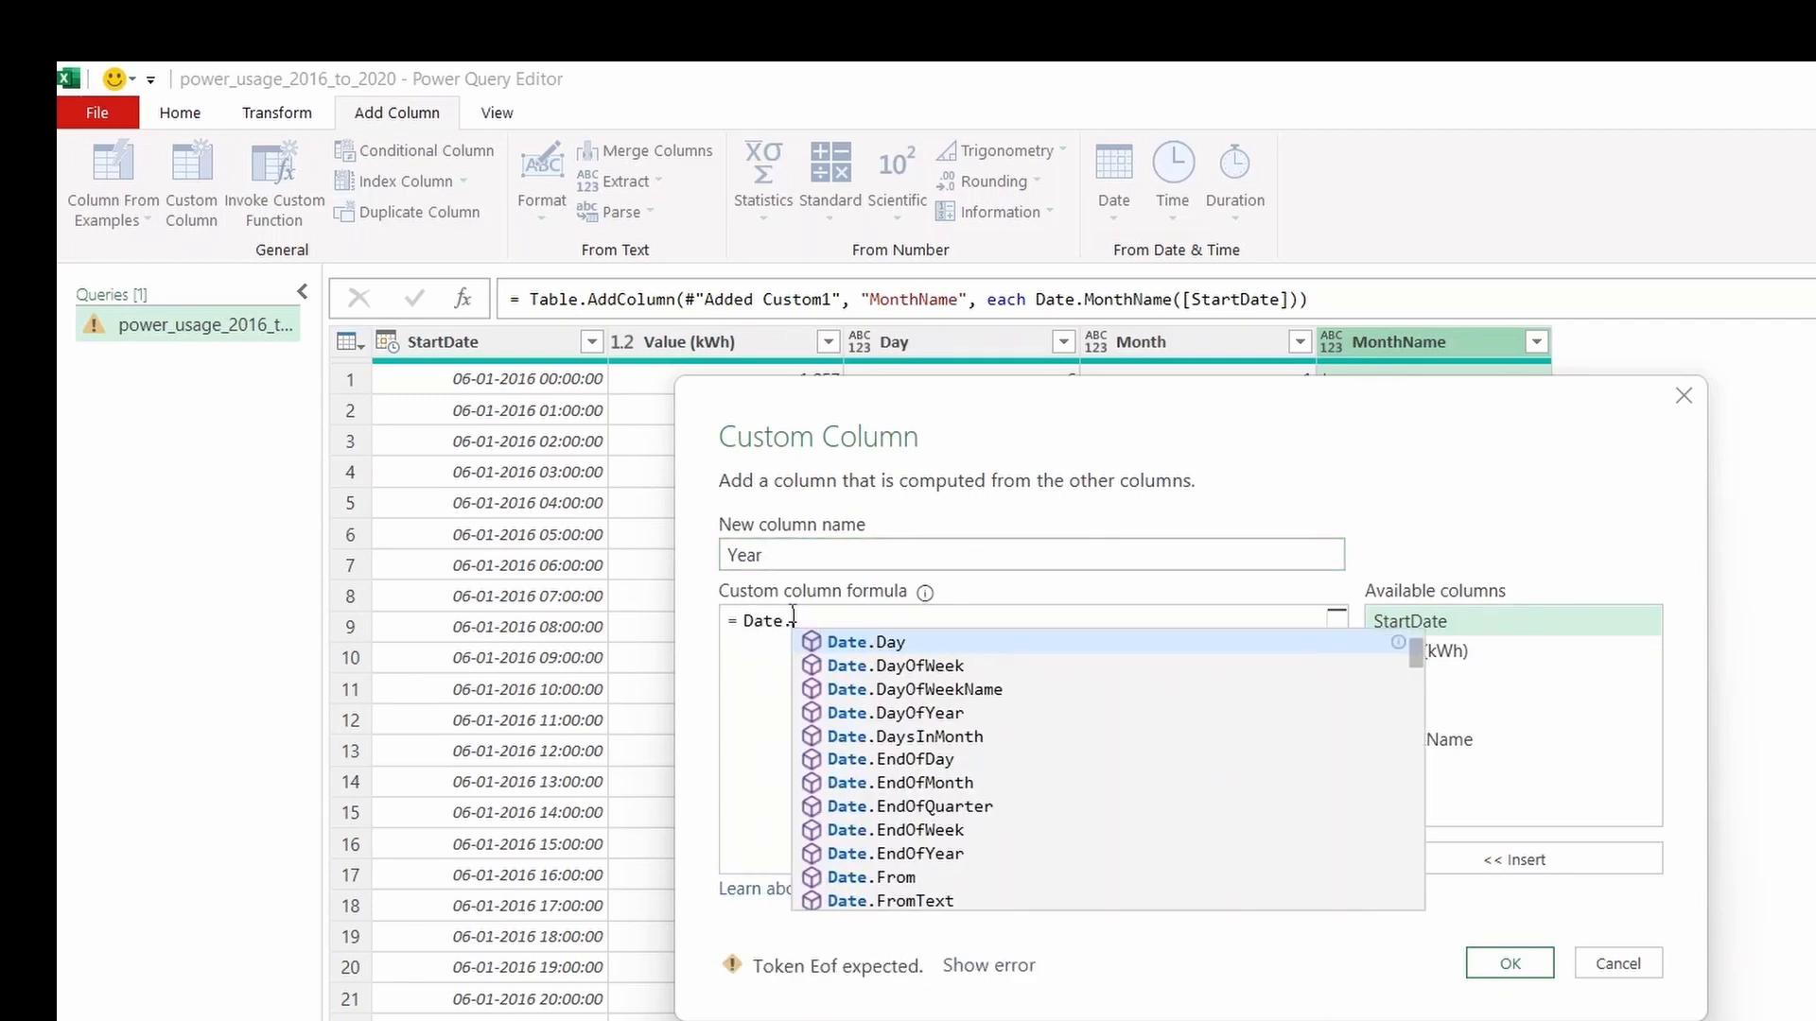
pyautogui.write('Year')
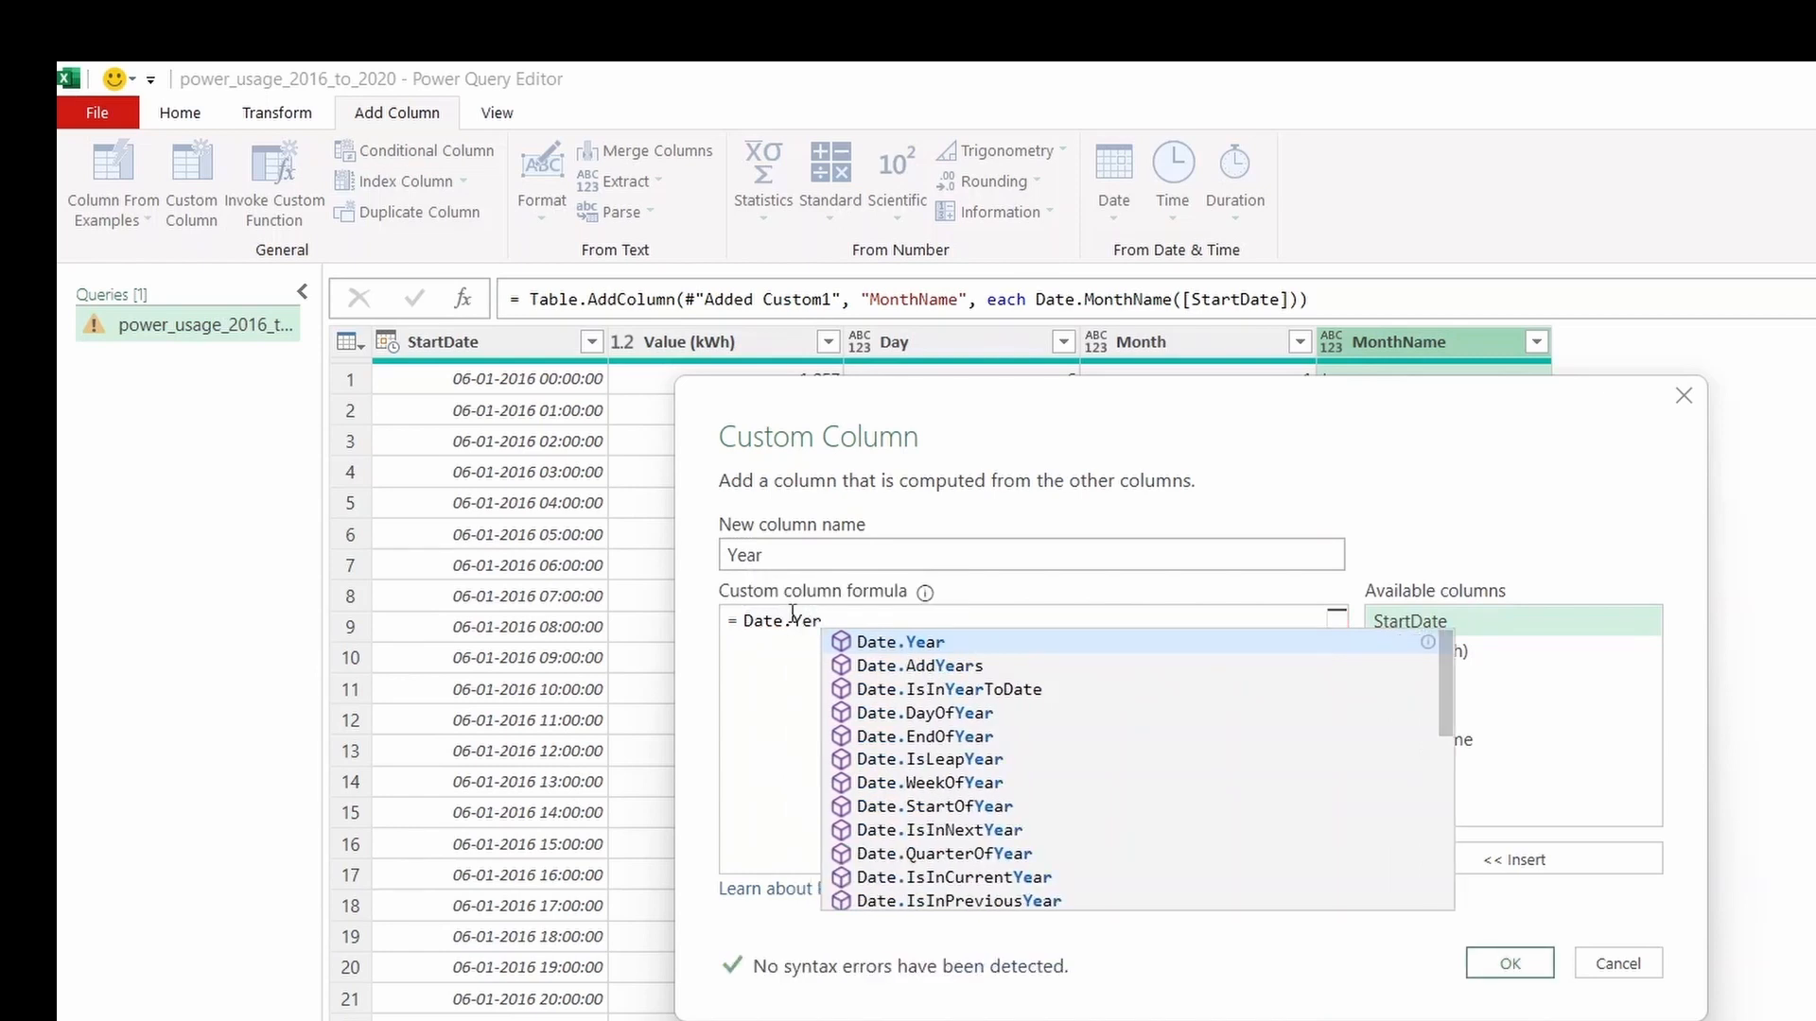
pyautogui.write('(')
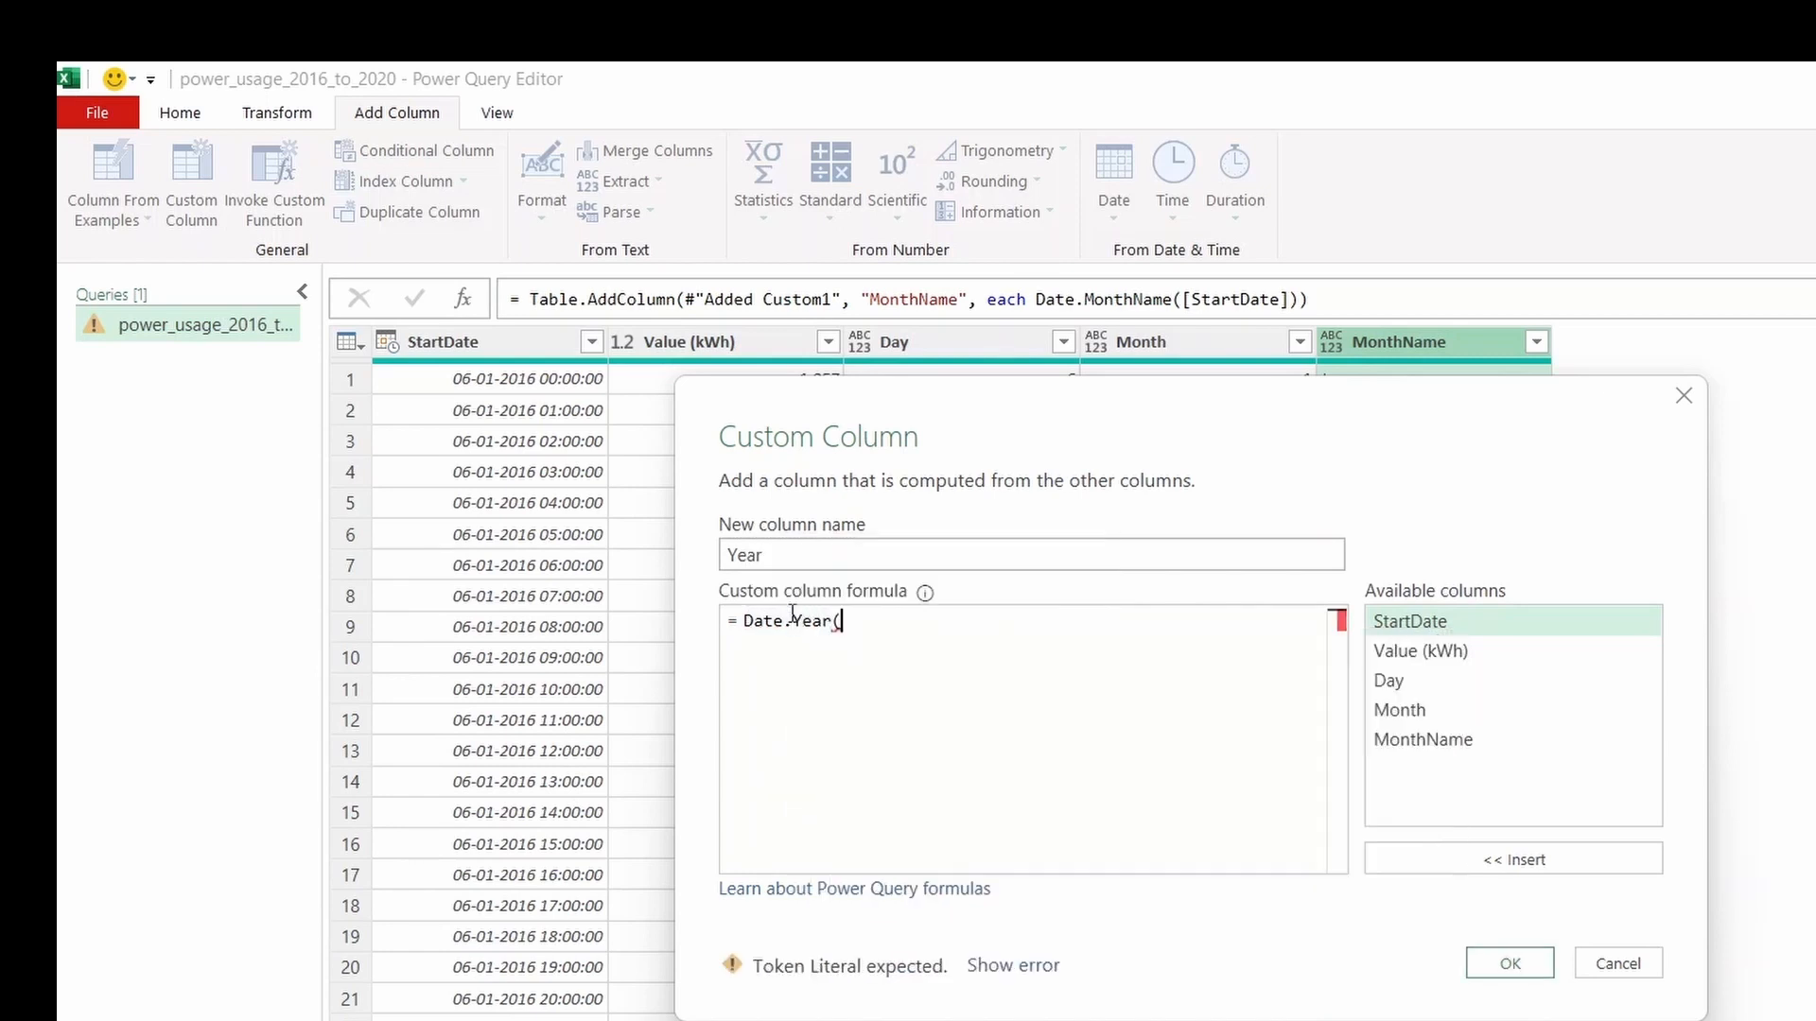
pyautogui.doubleClick(1462, 626)
pyautogui.write(')')
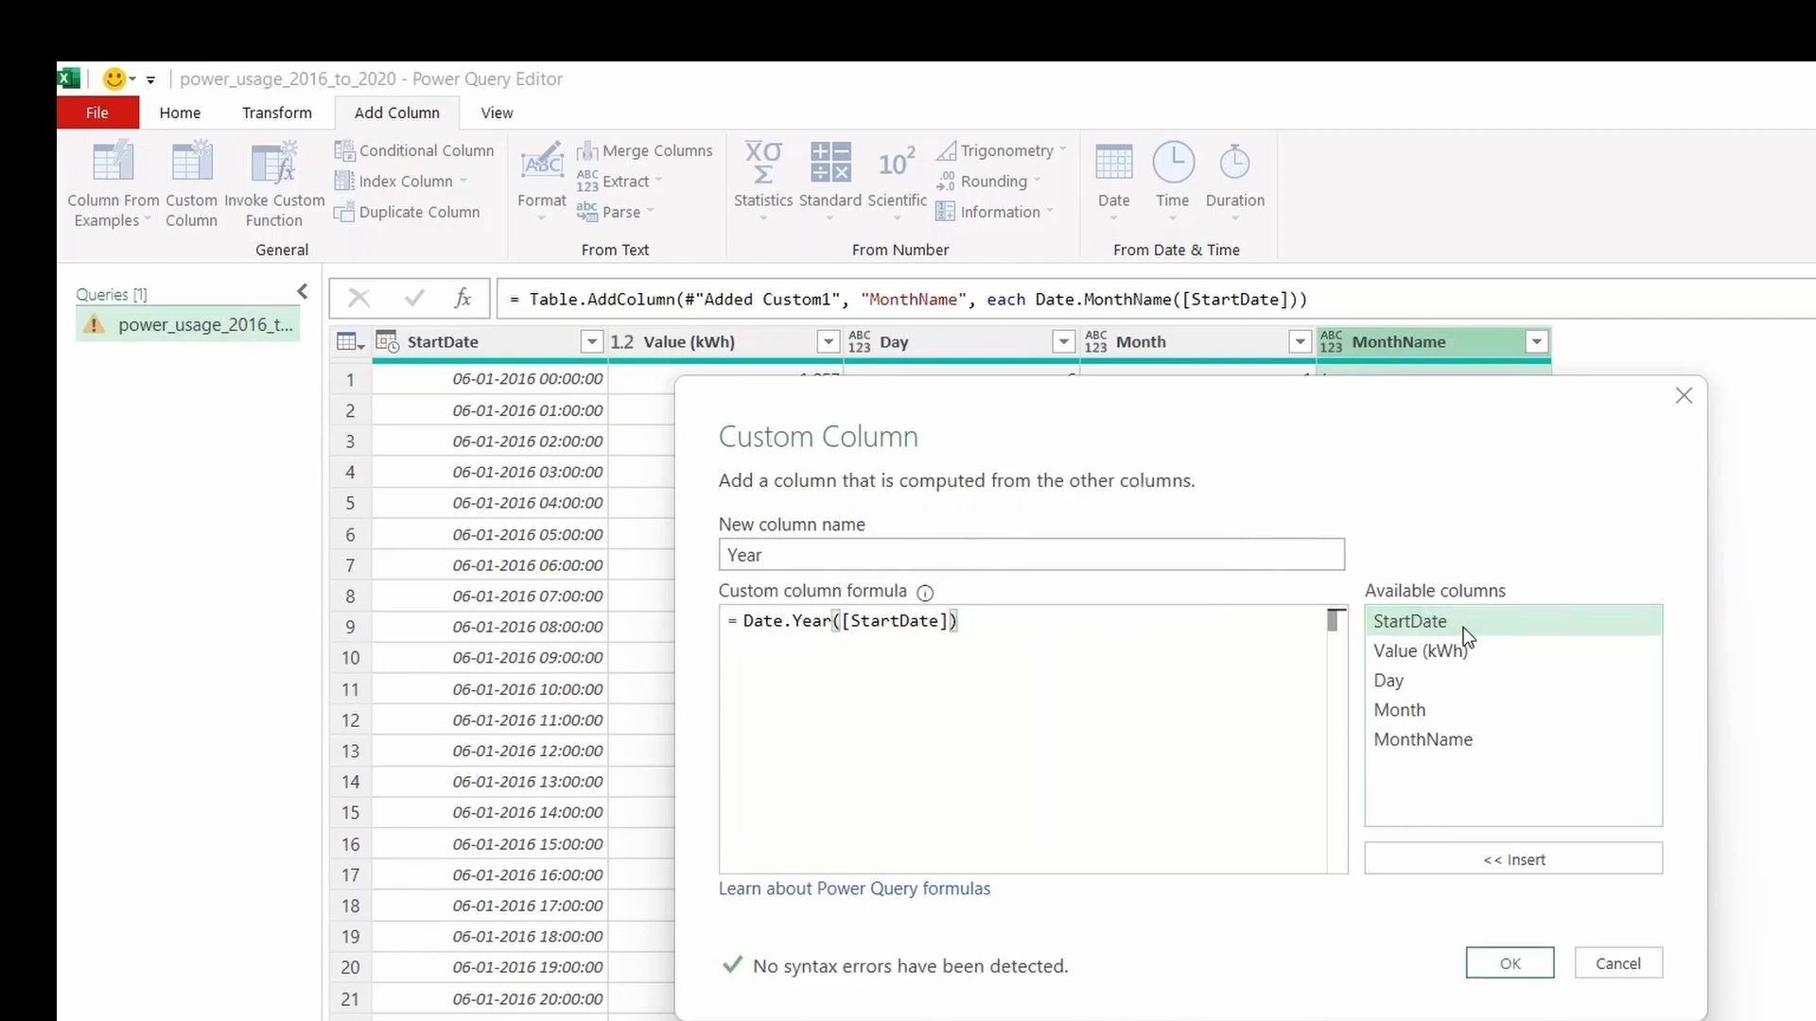
pyautogui.click(1530, 959)
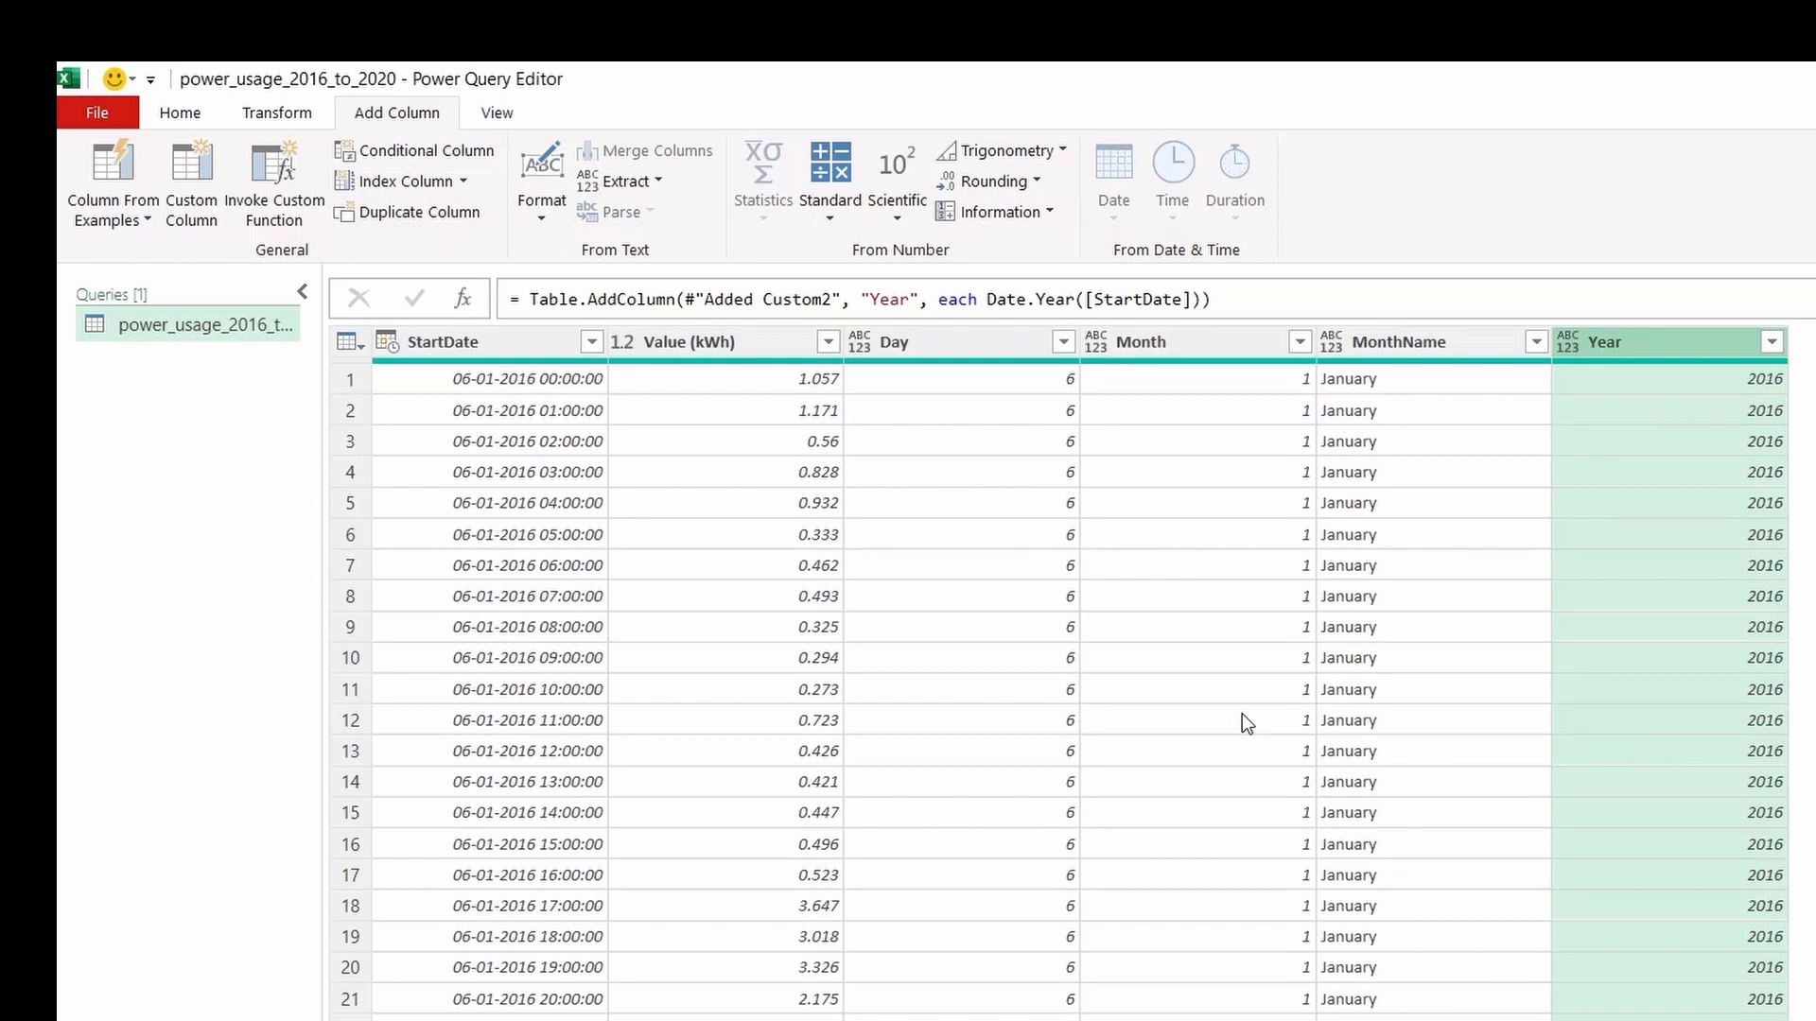
# Step: Start an advanced Group By on the query, grouping by Year, Month and MonthName
pyautogui.click(274, 118)
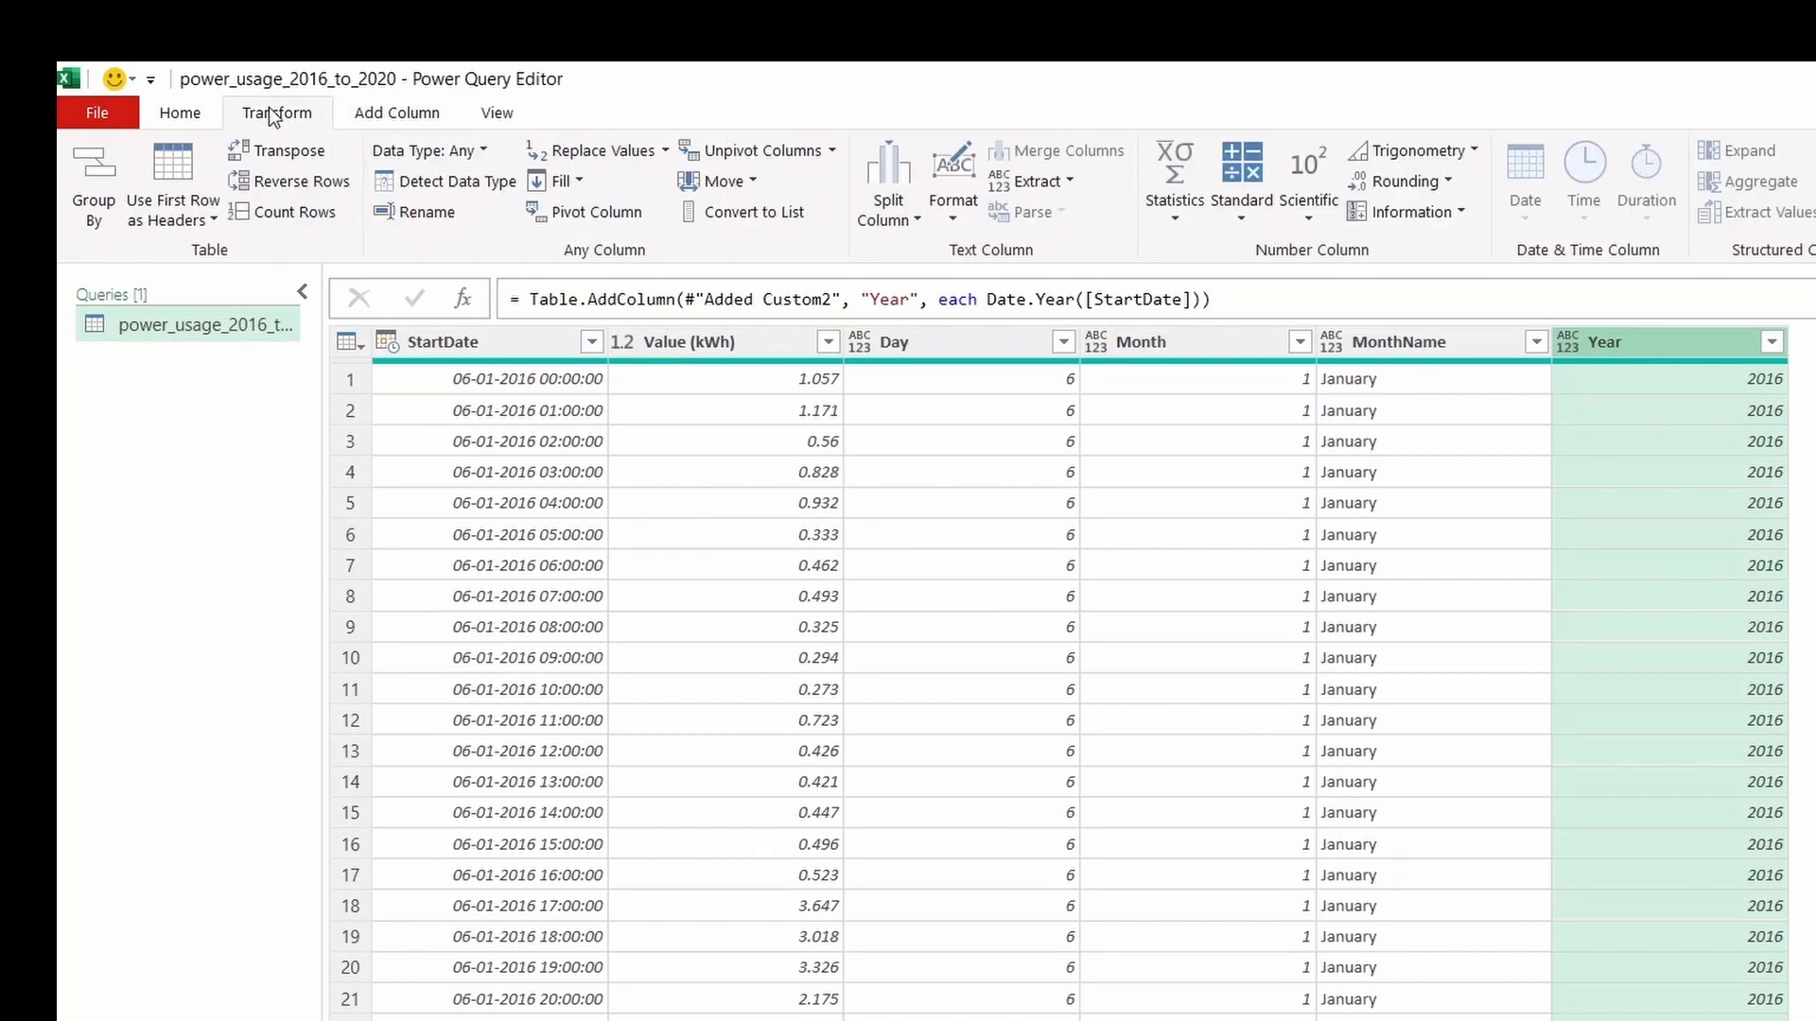
pyautogui.click(94, 210)
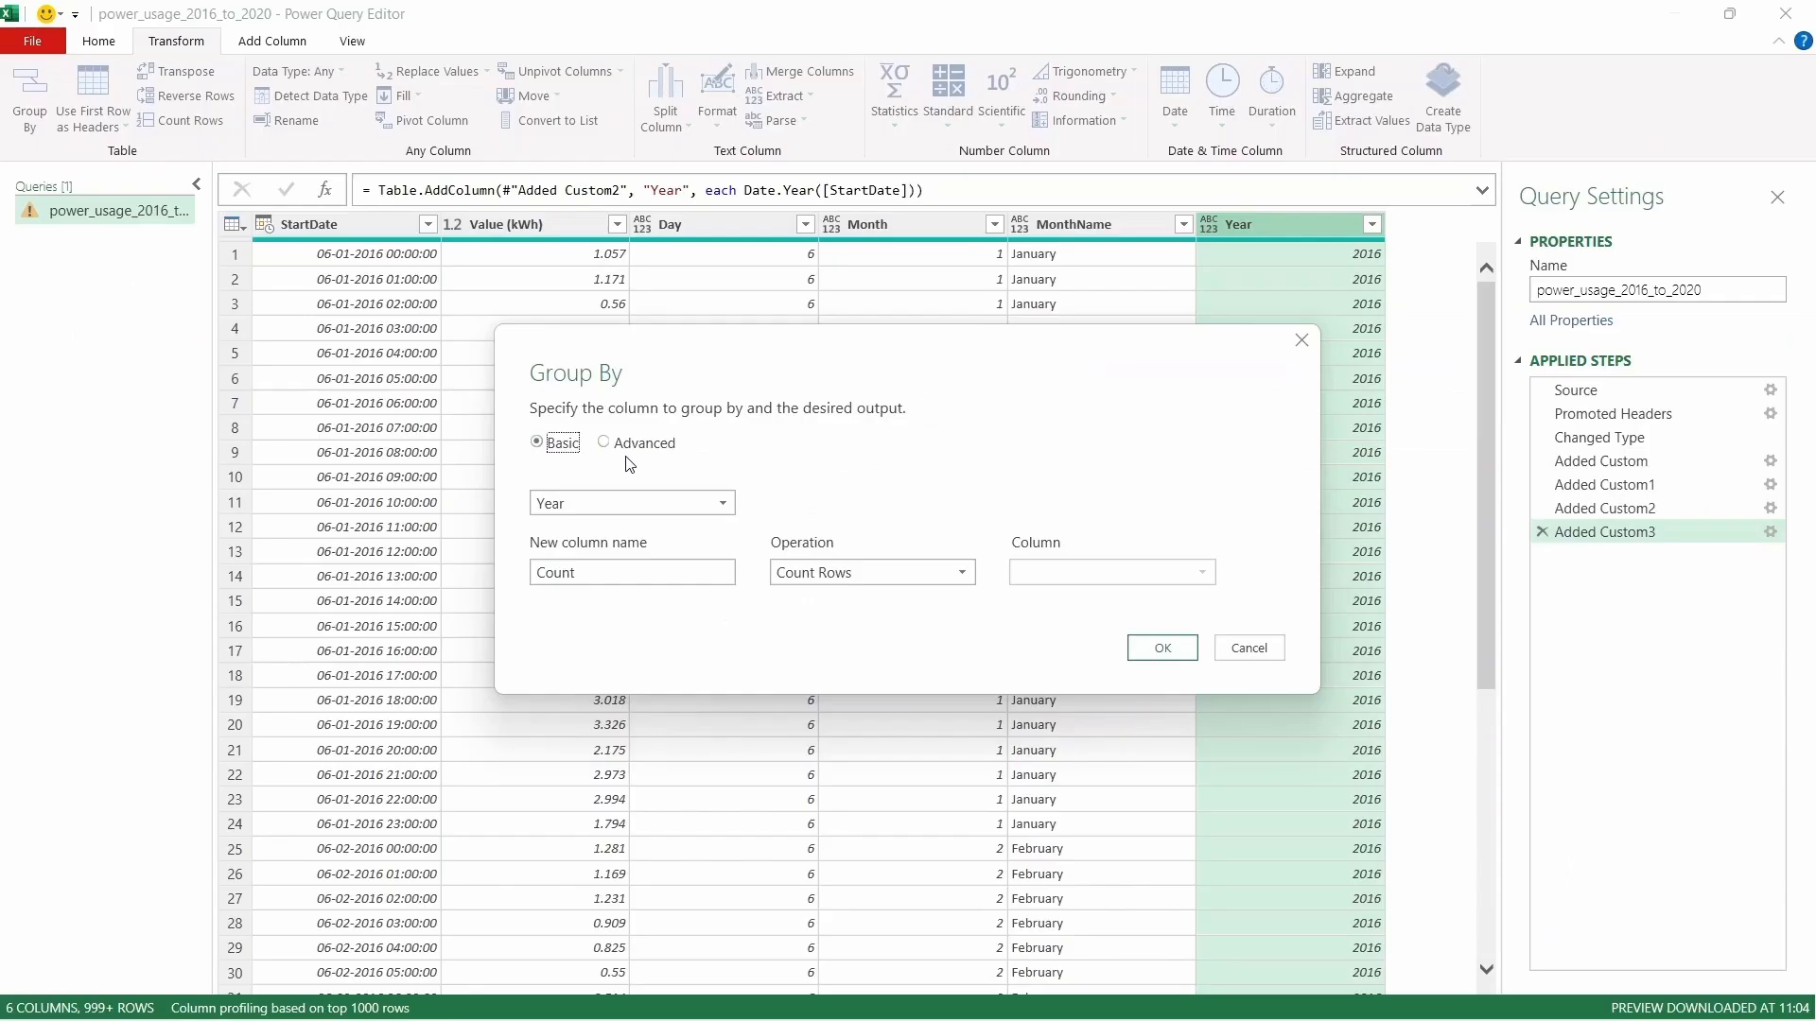
pyautogui.click(810, 614)
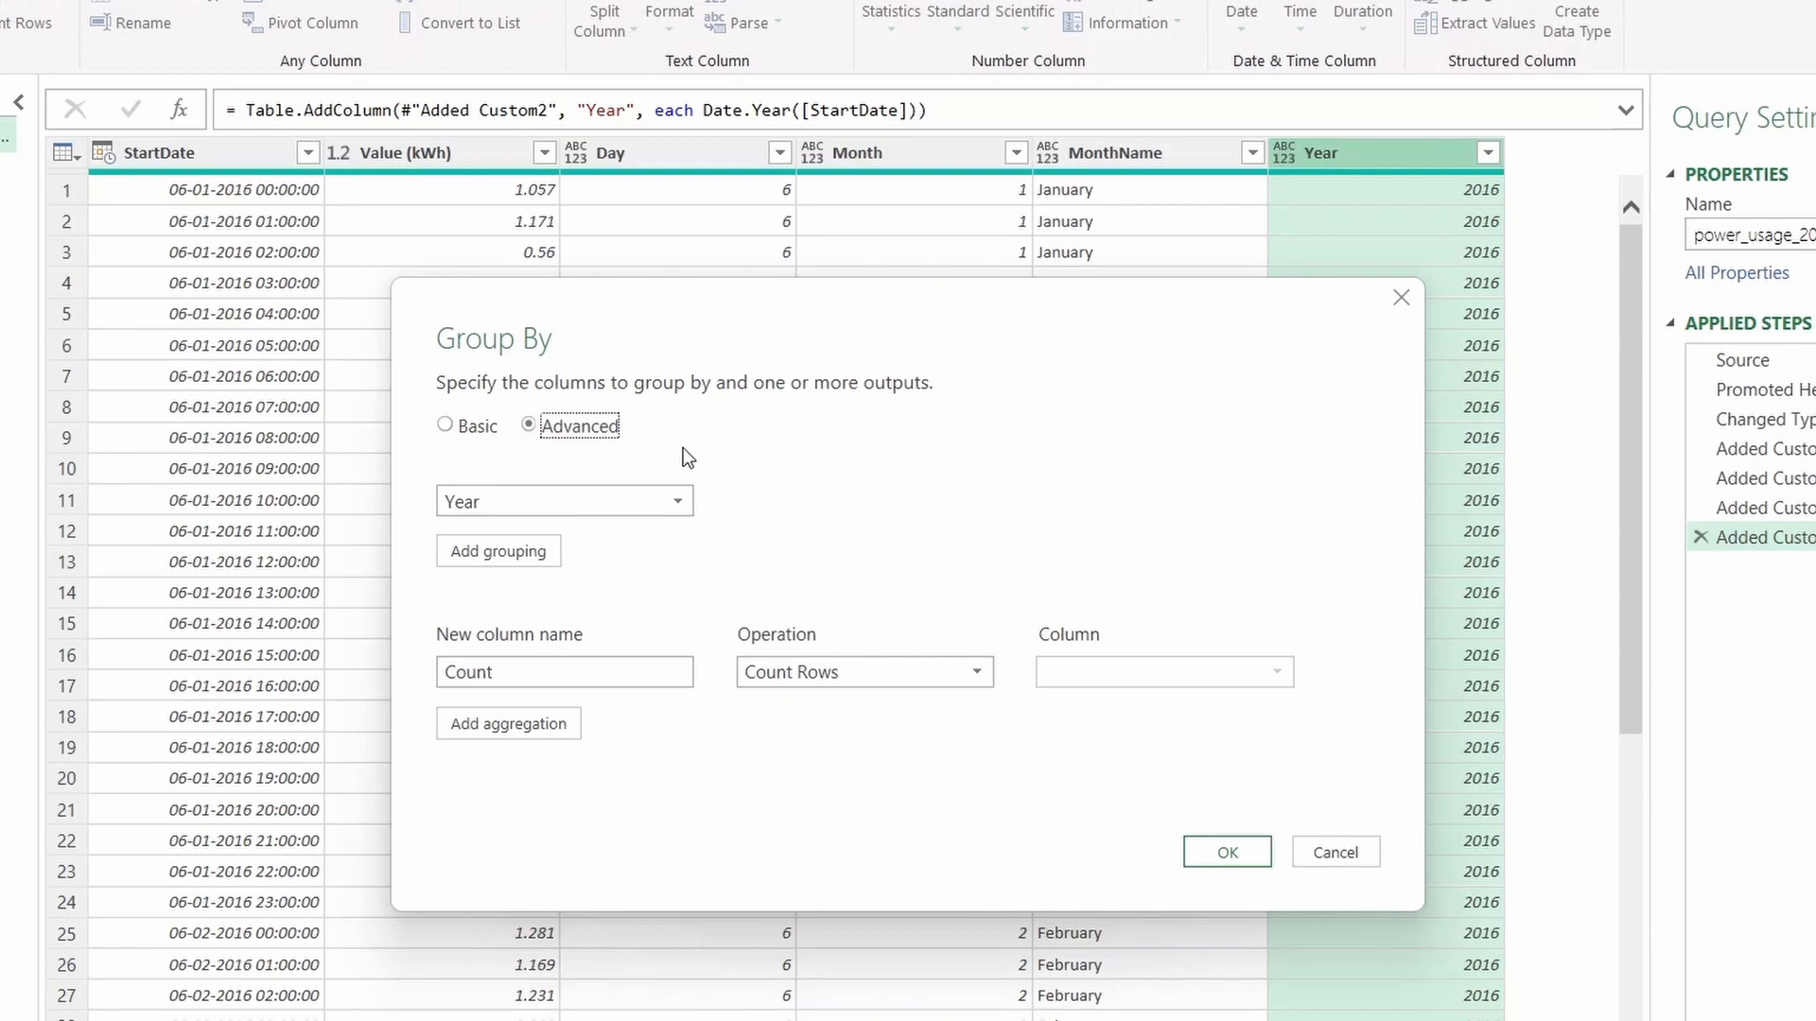
pyautogui.click(508, 550)
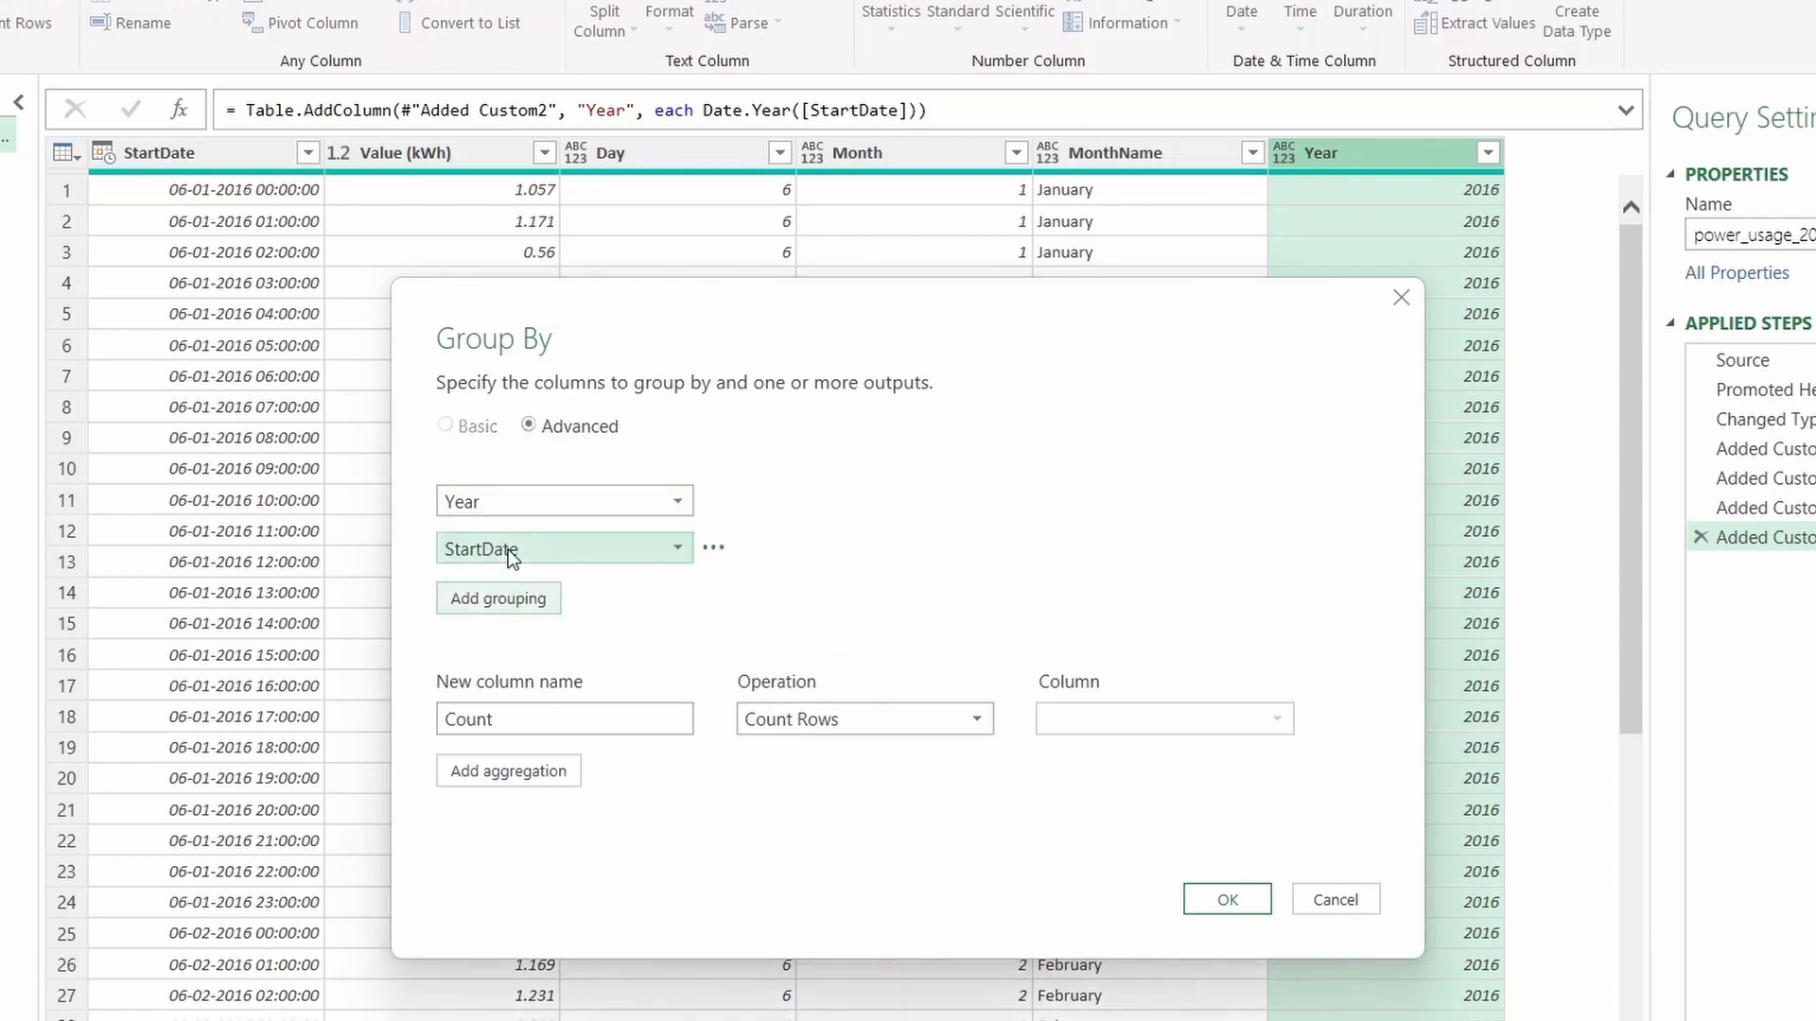
pyautogui.click(508, 548)
pyautogui.click(495, 662)
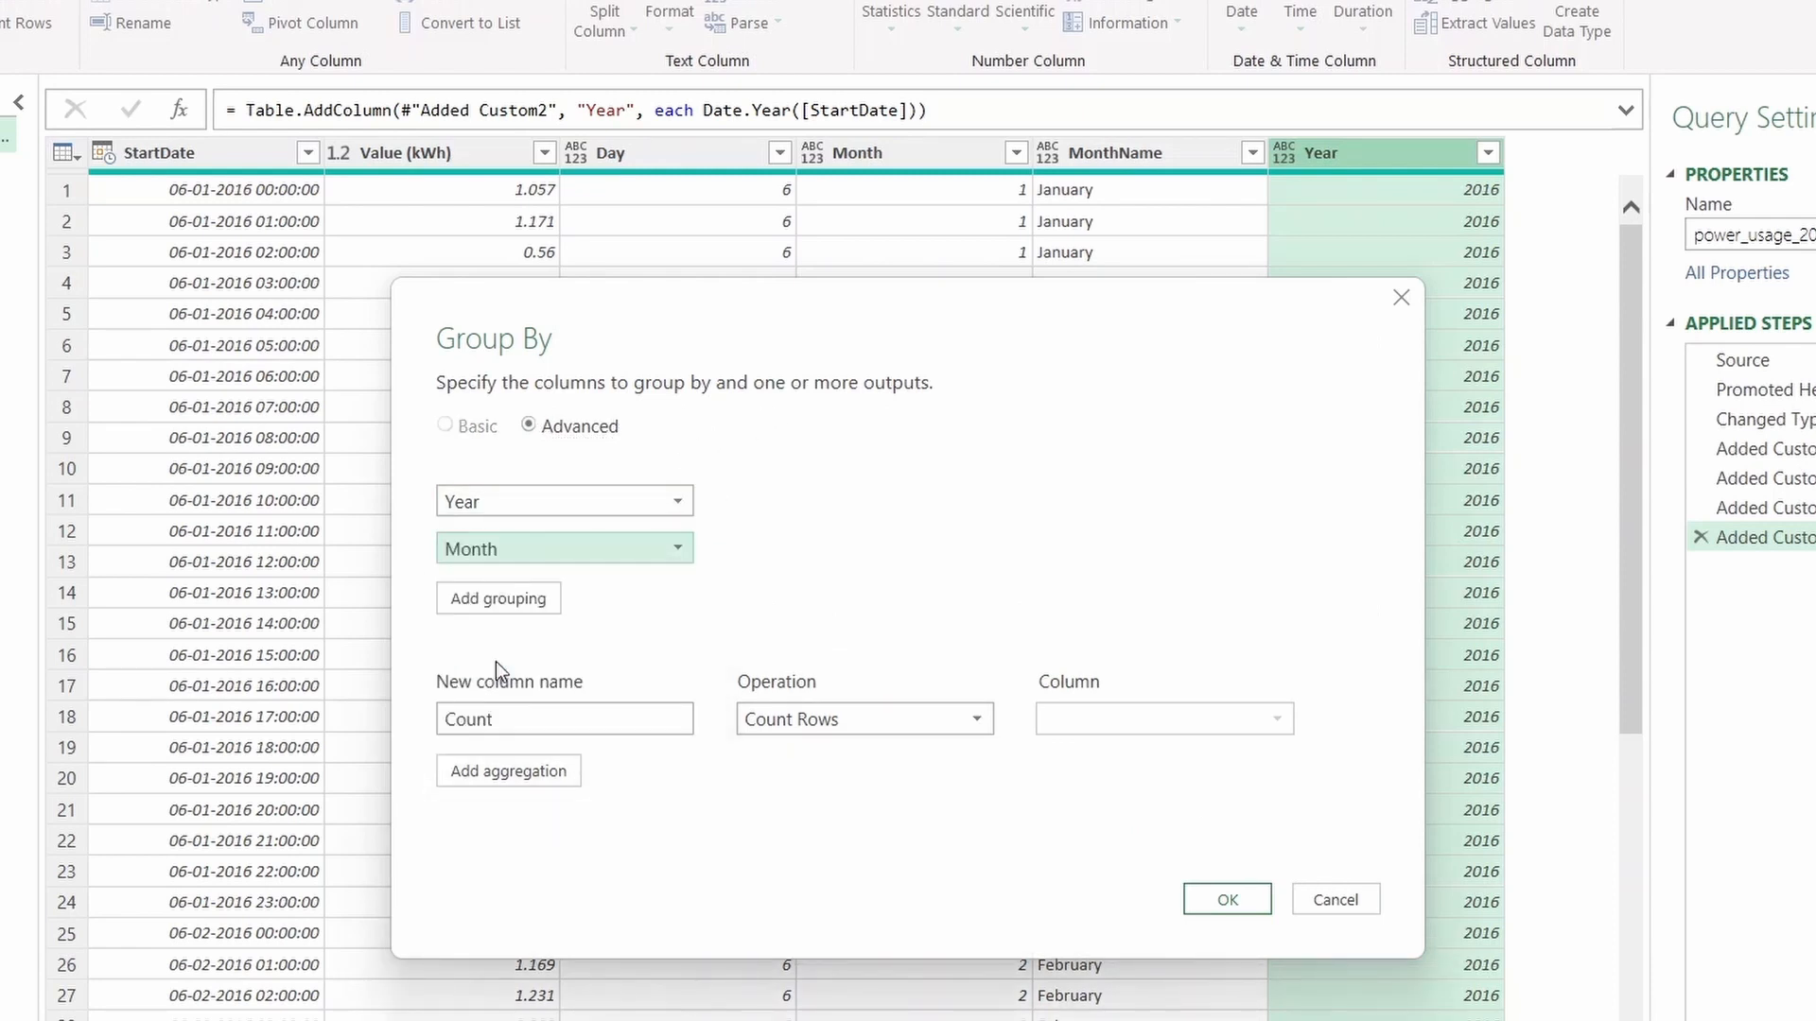
pyautogui.click(490, 595)
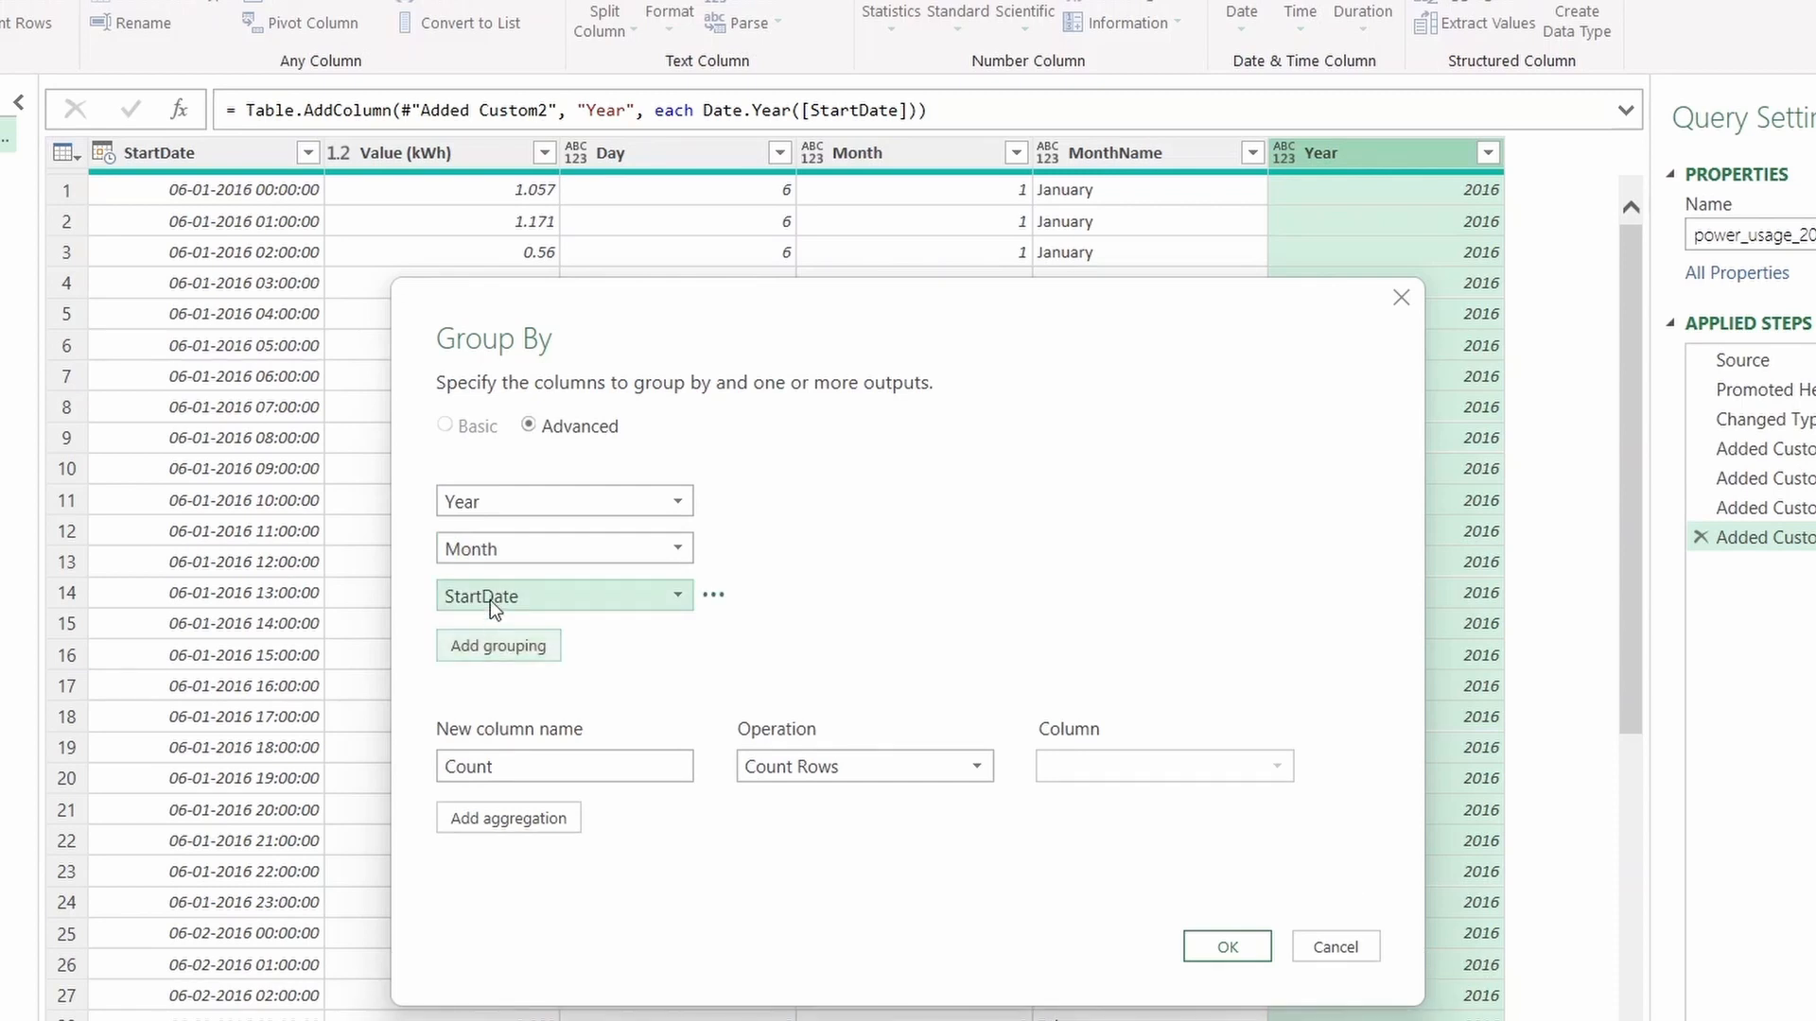
pyautogui.click(490, 597)
pyautogui.click(497, 738)
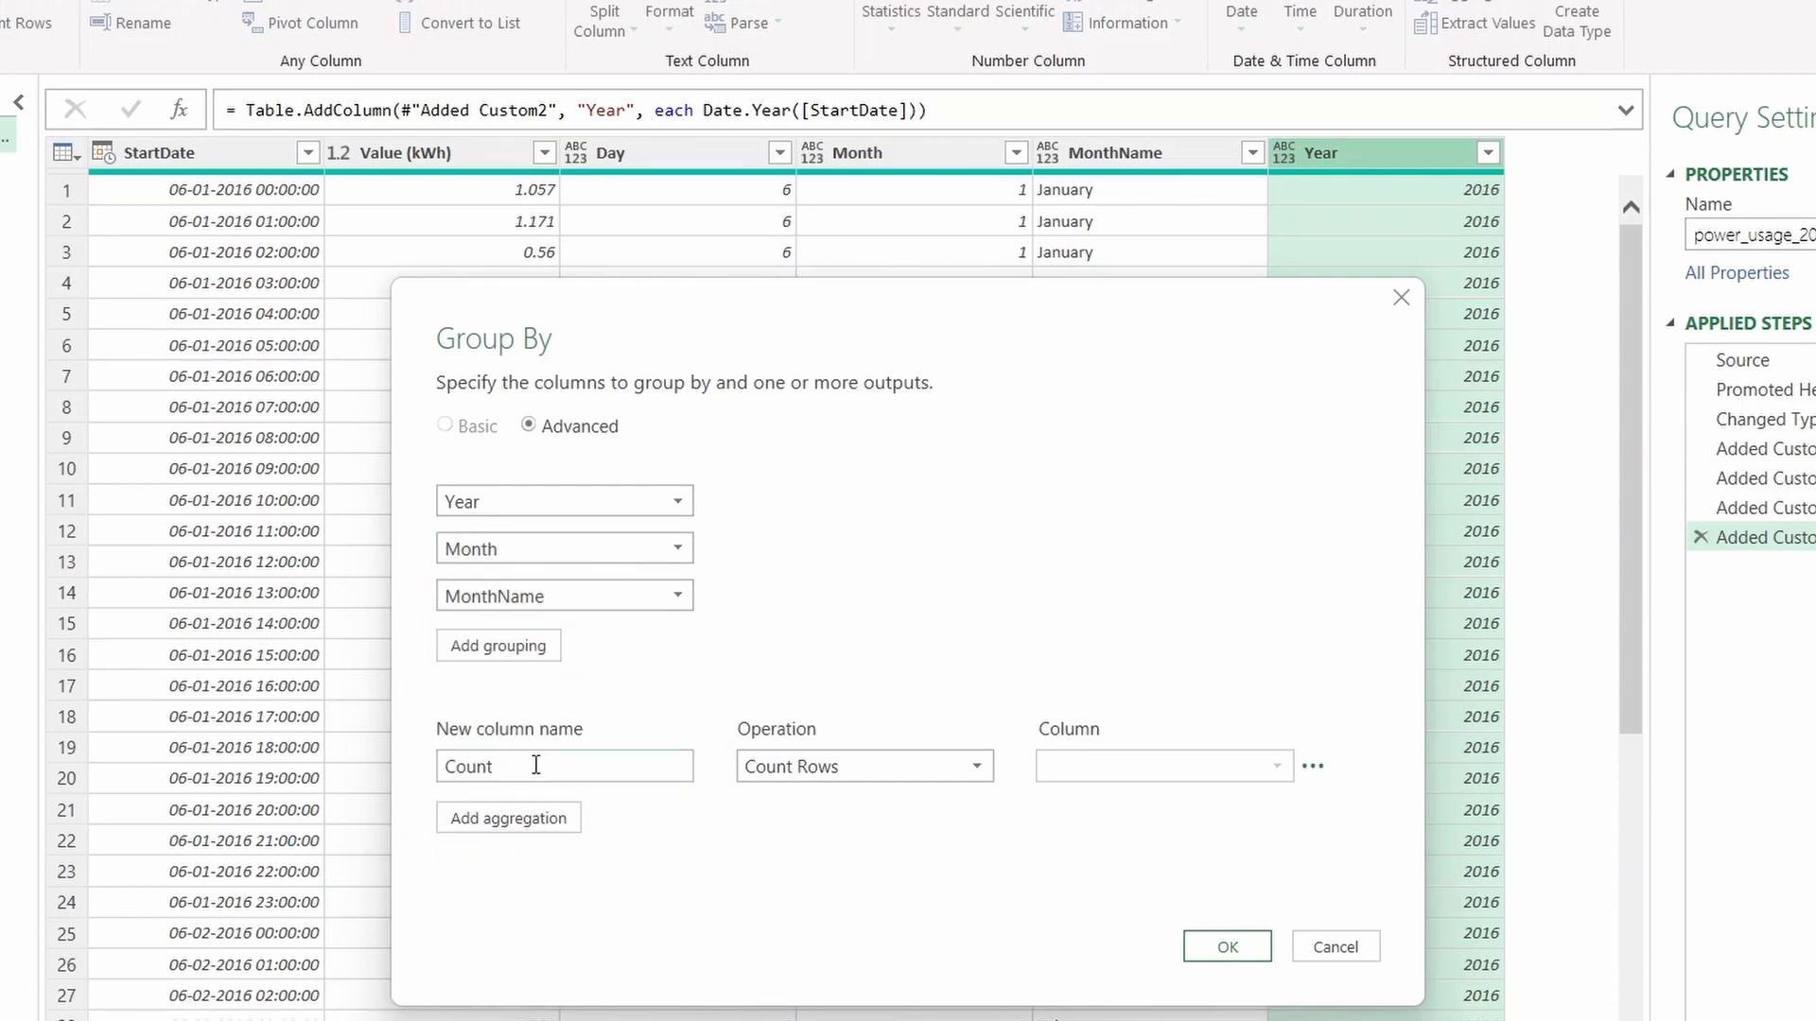
# Step: Set the first aggregation to a column named Min that takes the Min of Value (kWh)
pyautogui.moveTo(536, 765); pyautogui.dragTo(411, 758)
pyautogui.write('Min')
pyautogui.click(824, 766)
pyautogui.click(809, 889)
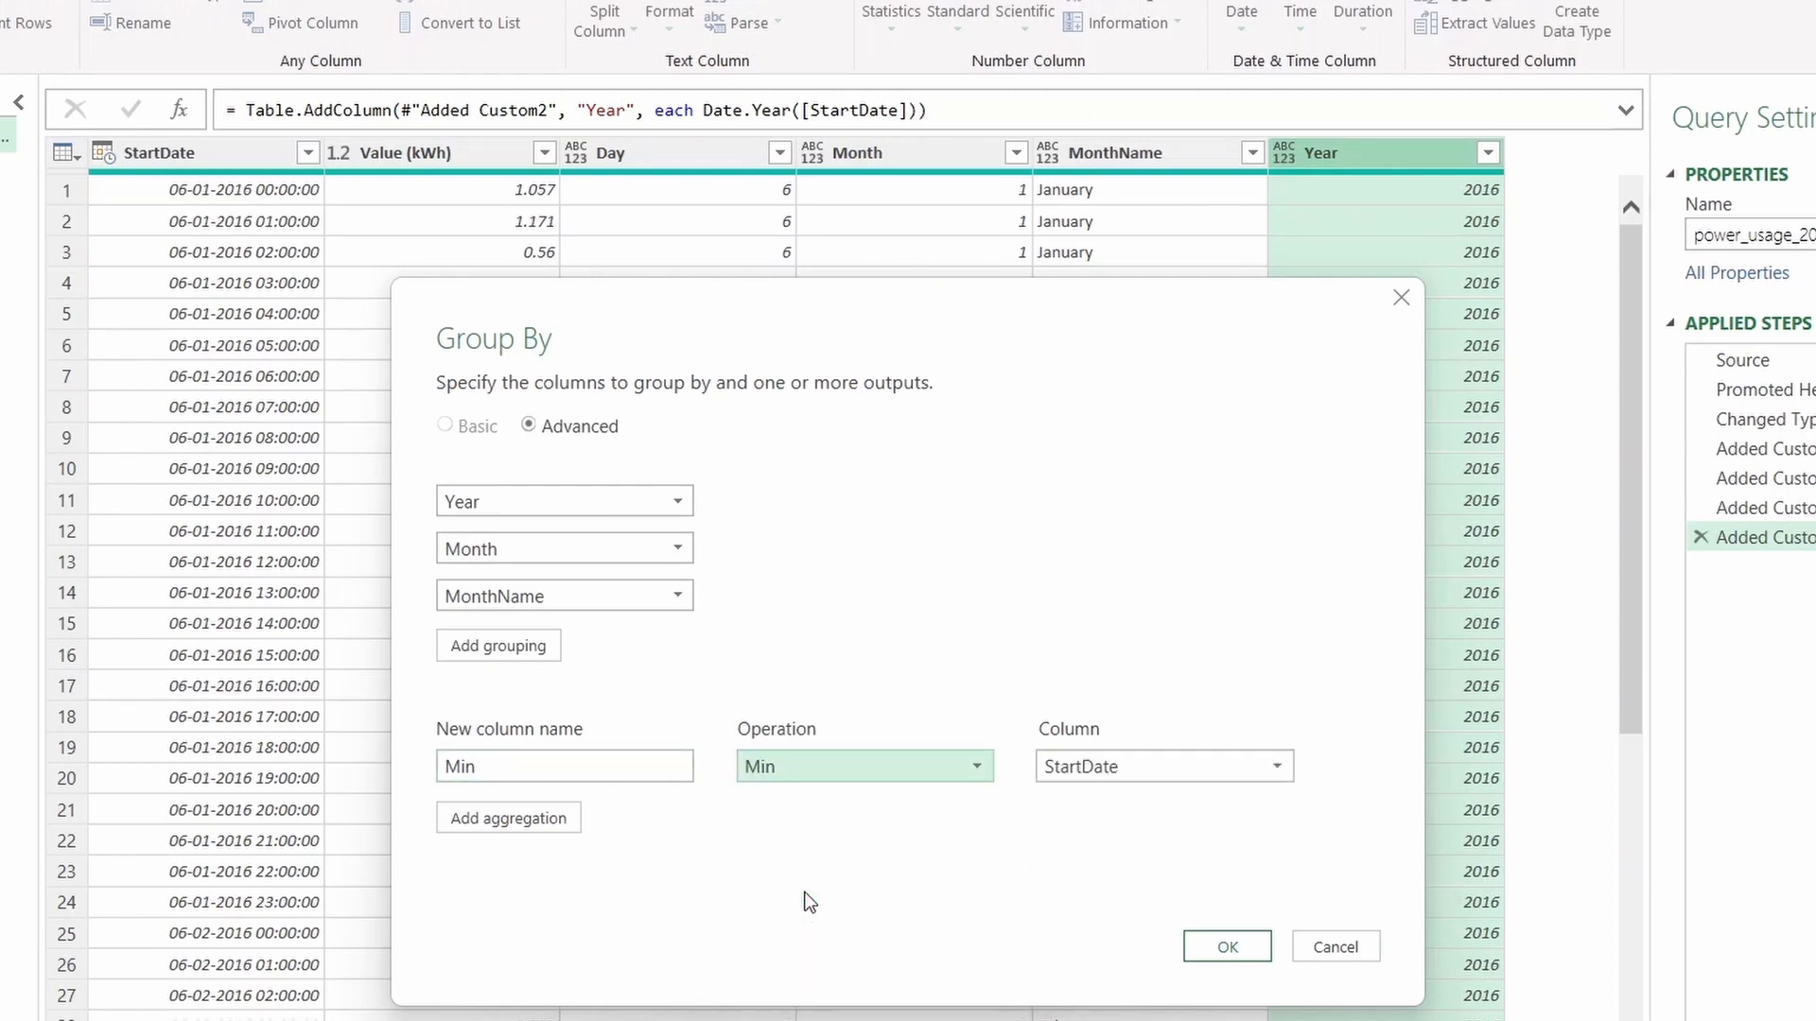
pyautogui.click(1110, 768)
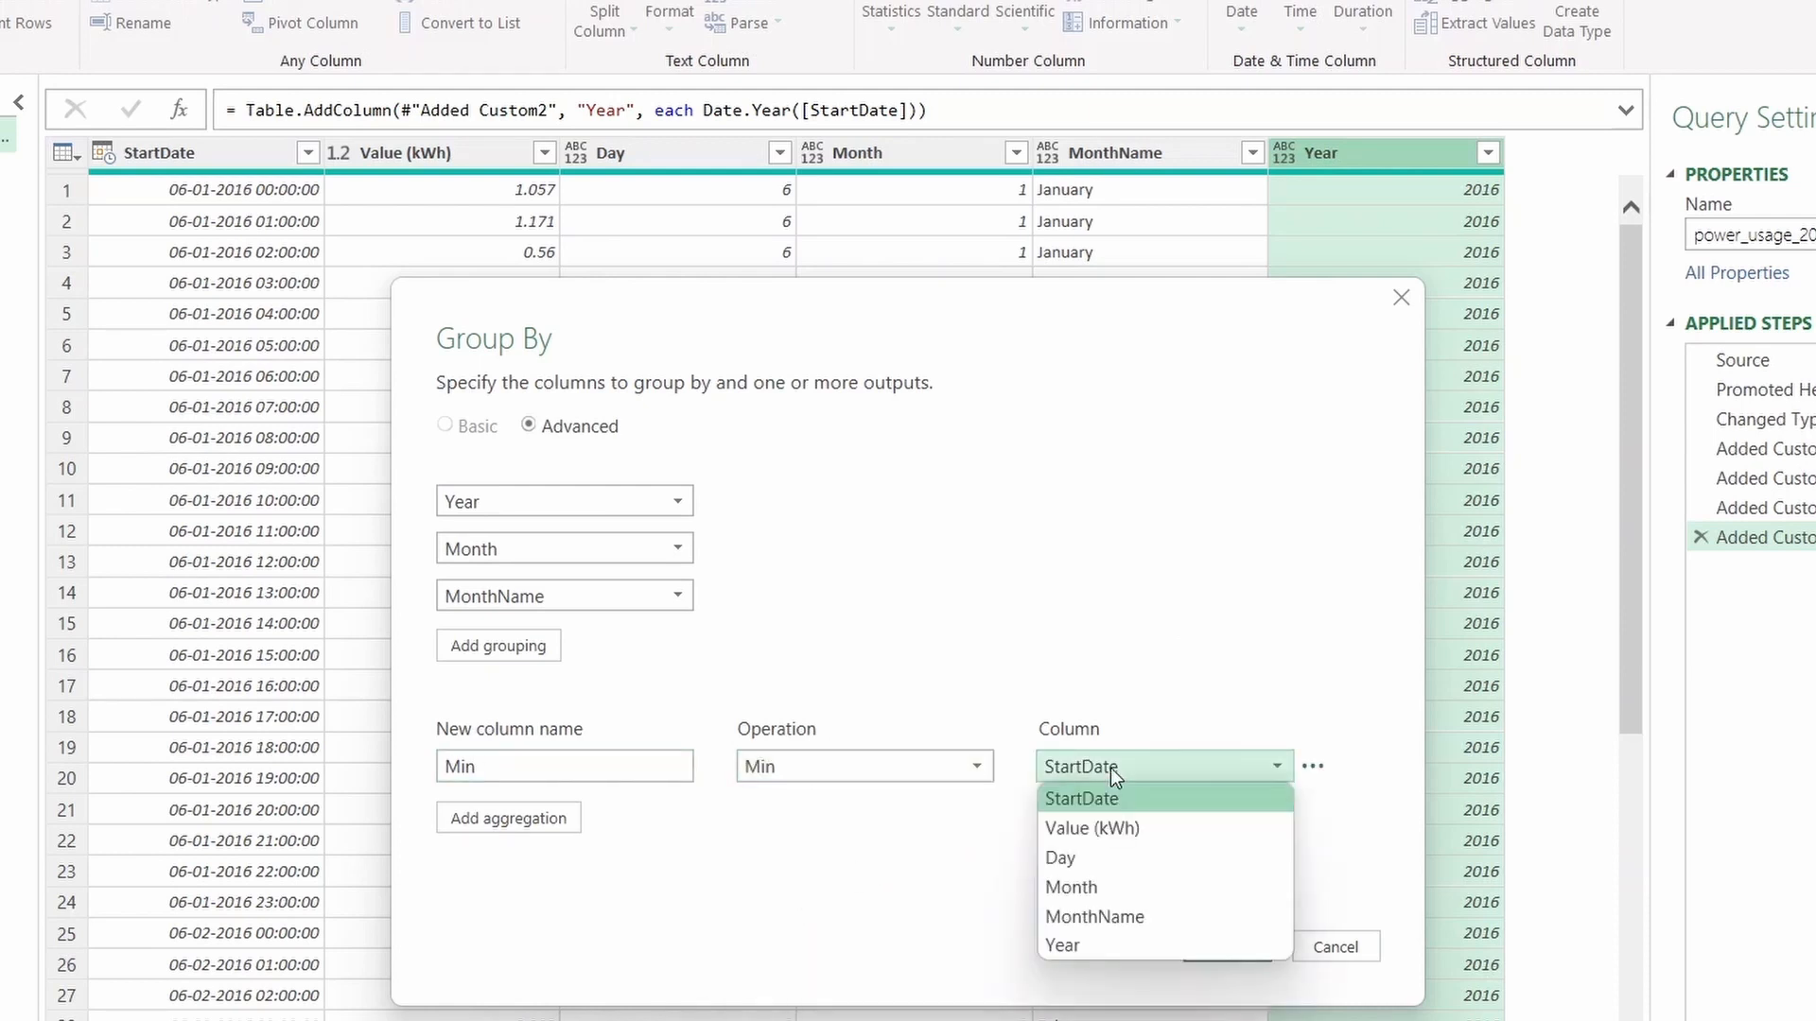
pyautogui.click(1102, 827)
# Step: Add a second aggregation named Max that takes the Max of Value (kWh)
pyautogui.click(509, 819)
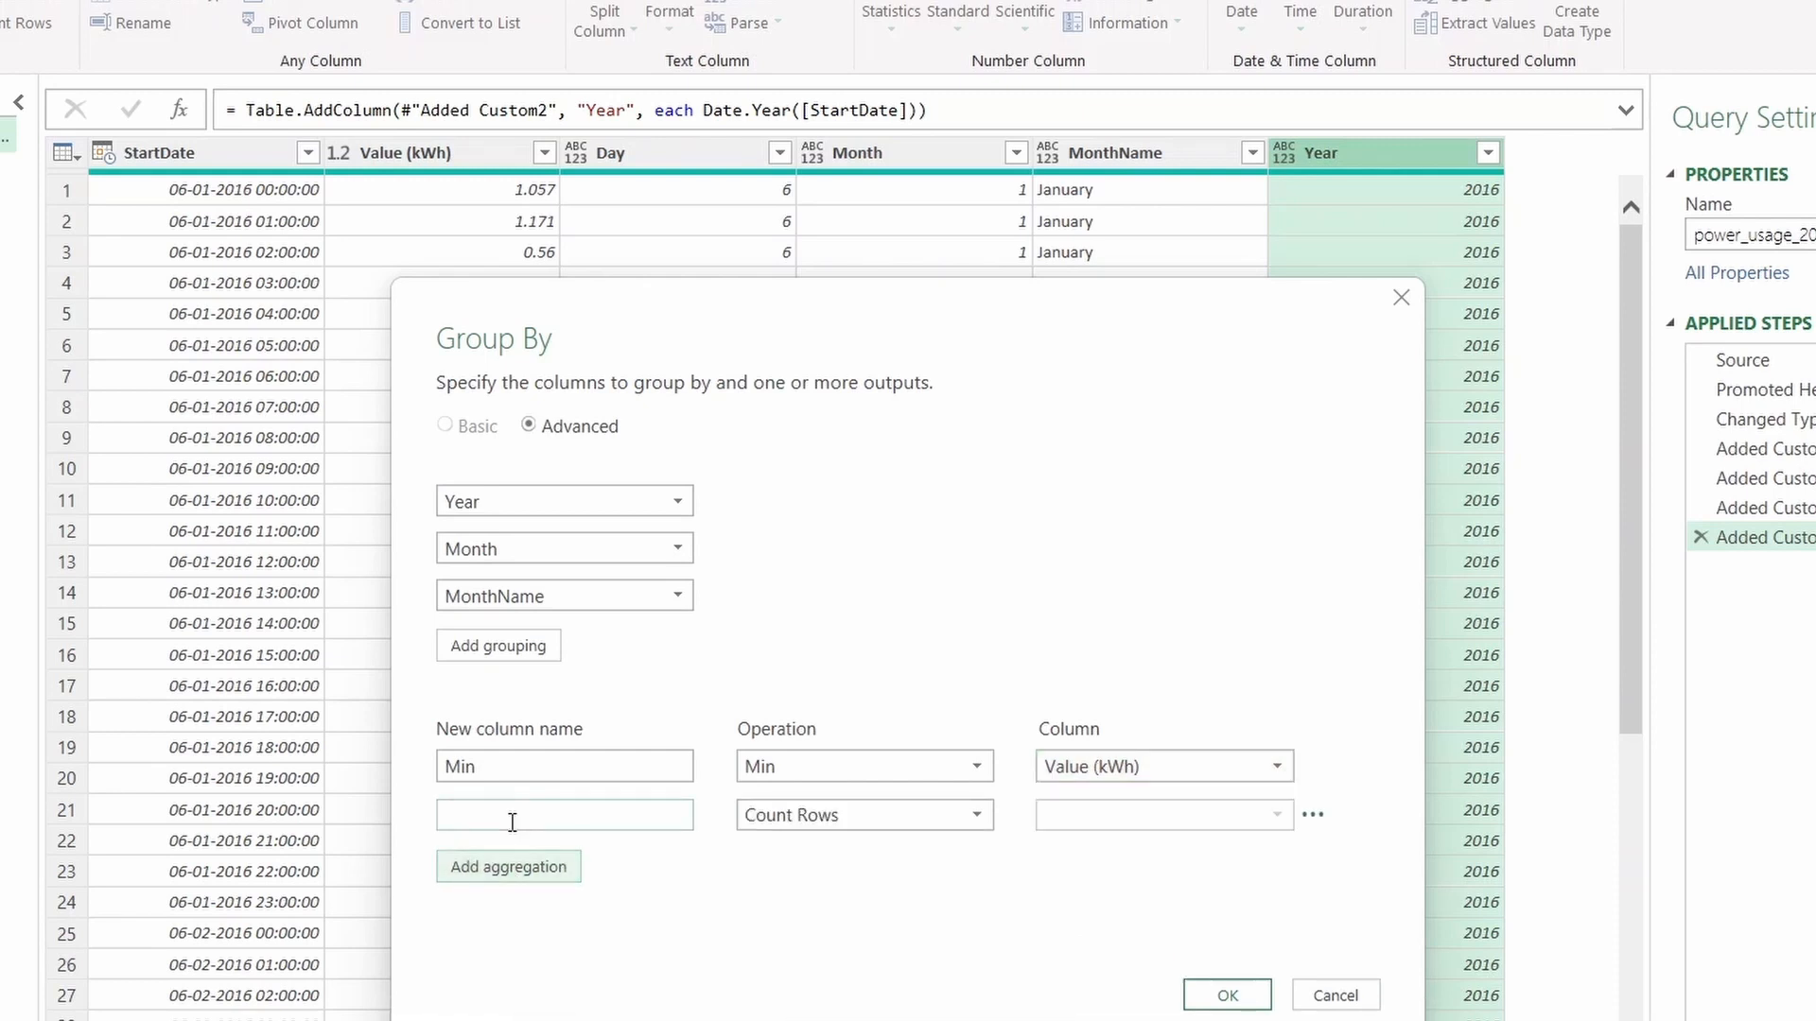
pyautogui.write('Max')
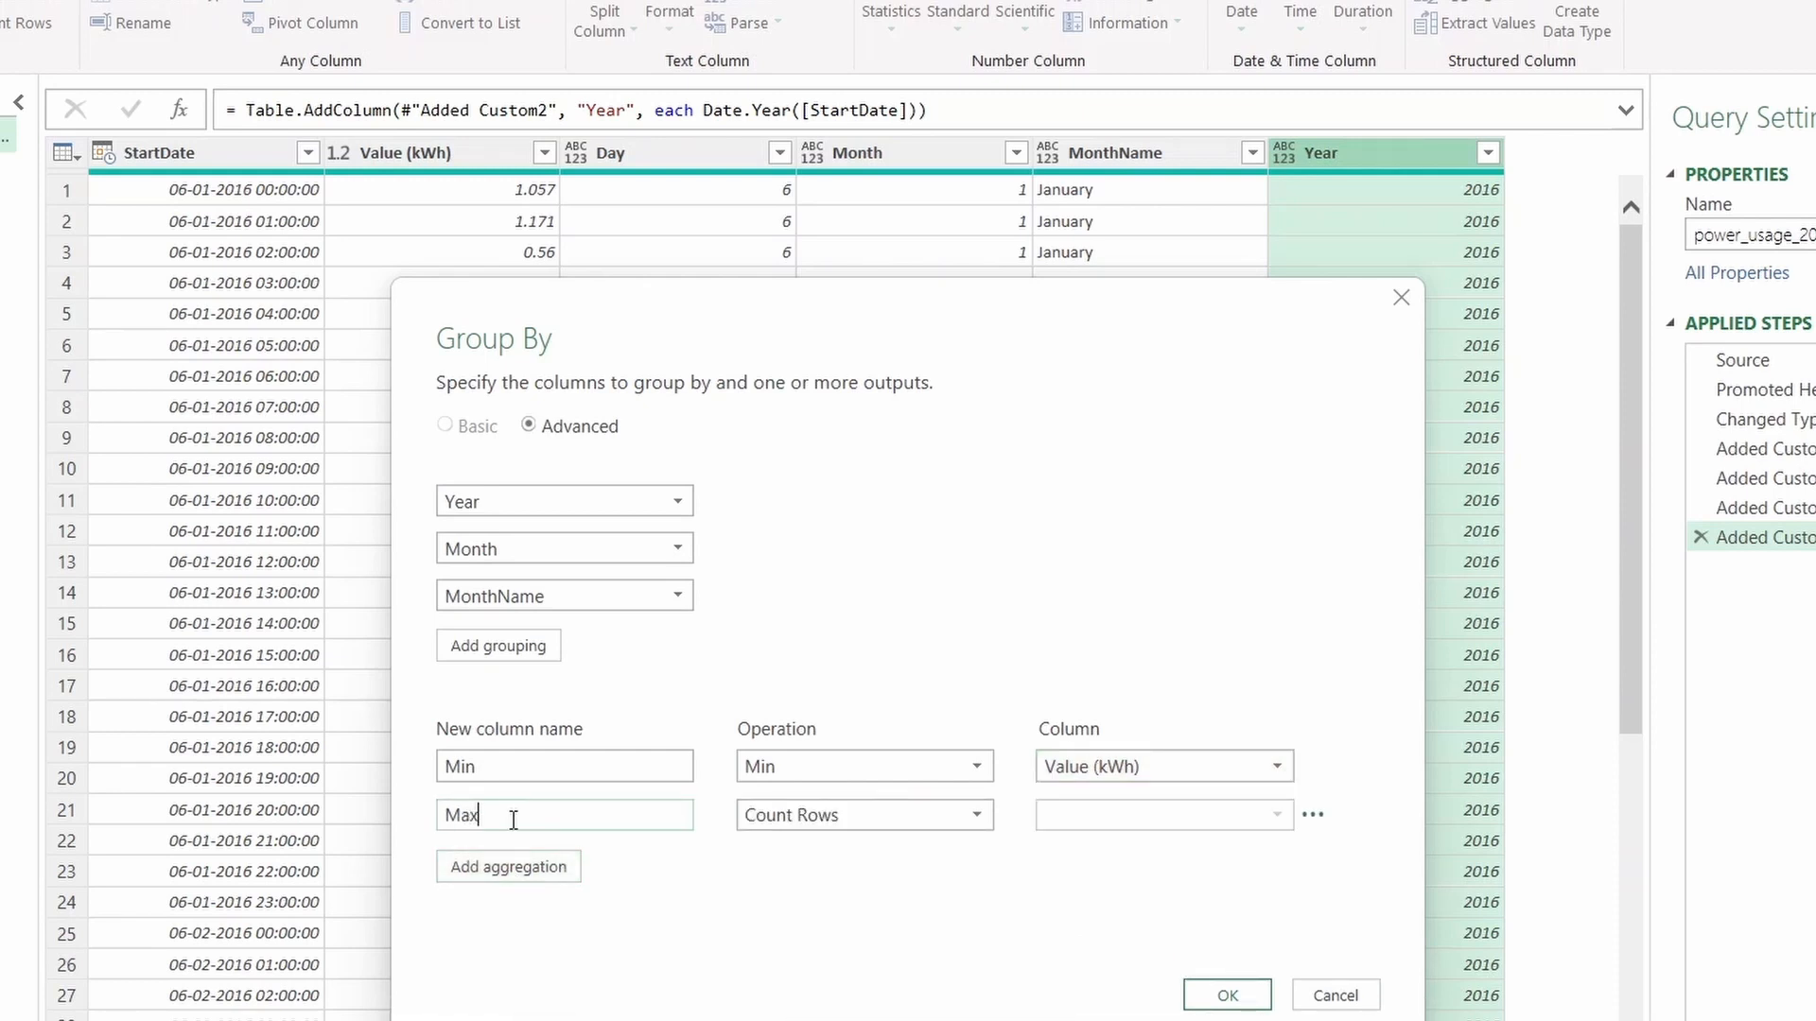
pyautogui.click(793, 813)
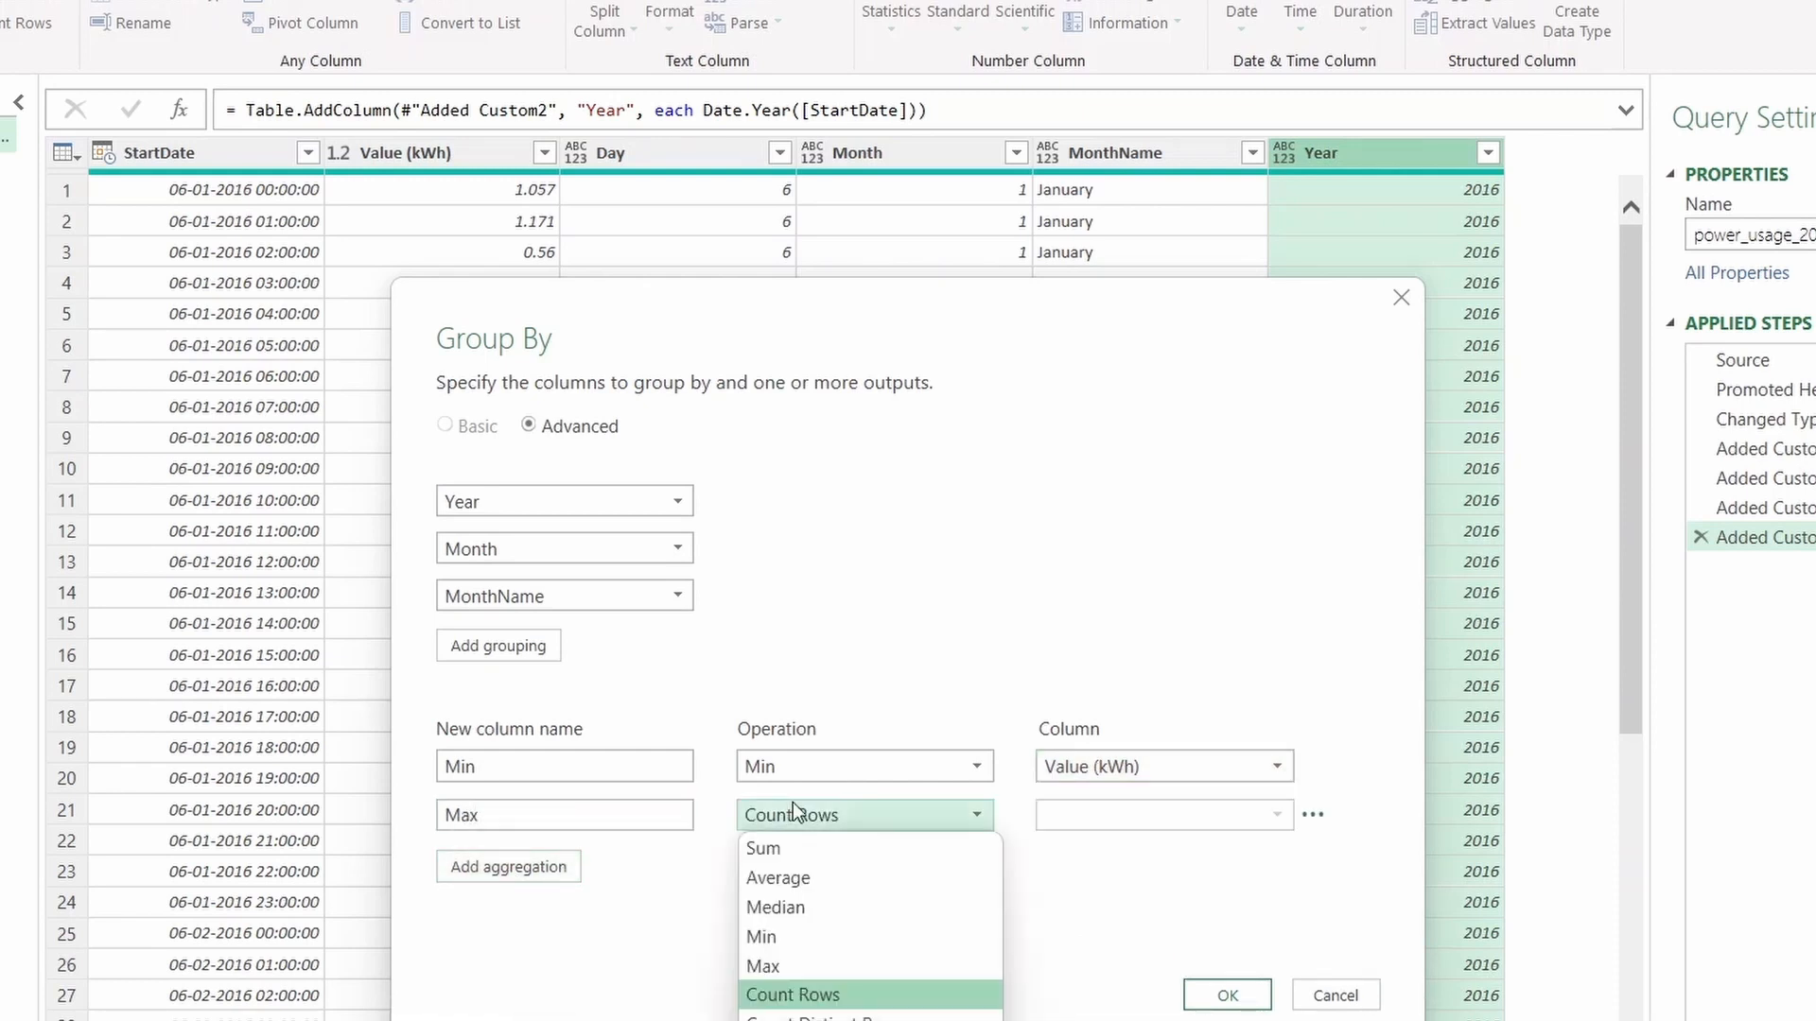
pyautogui.click(791, 964)
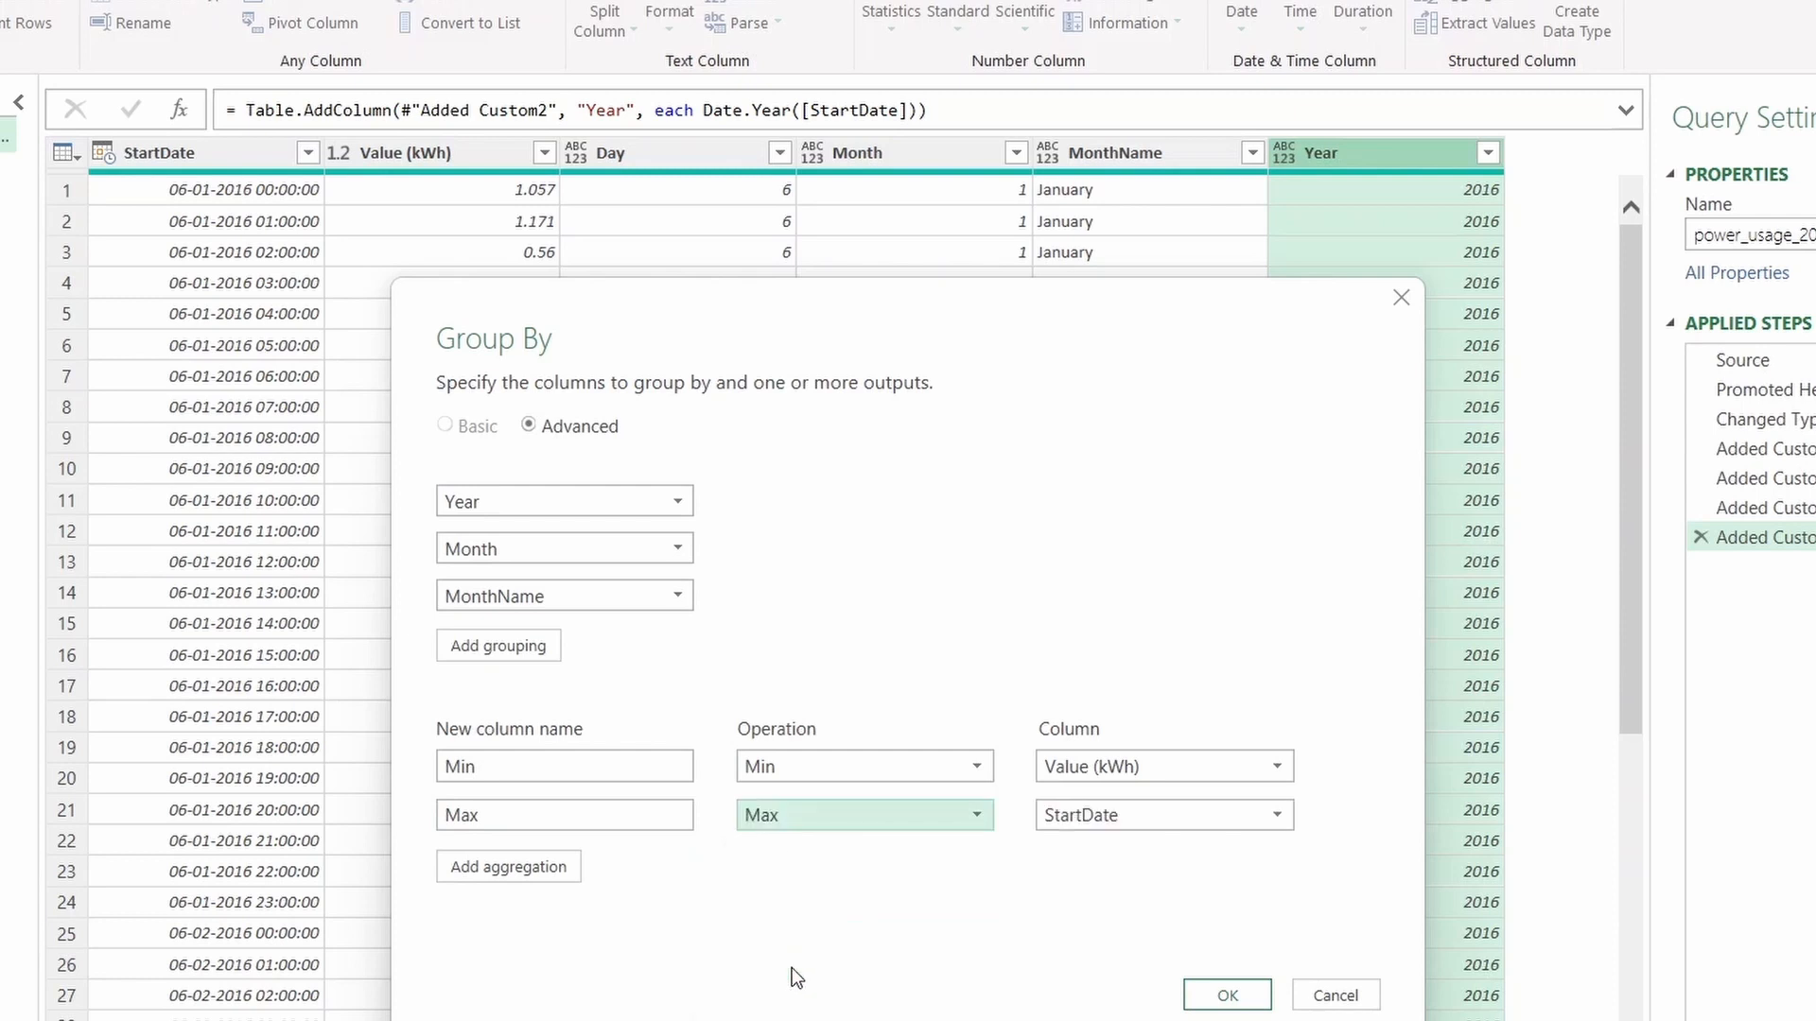
pyautogui.click(1066, 826)
pyautogui.click(1073, 878)
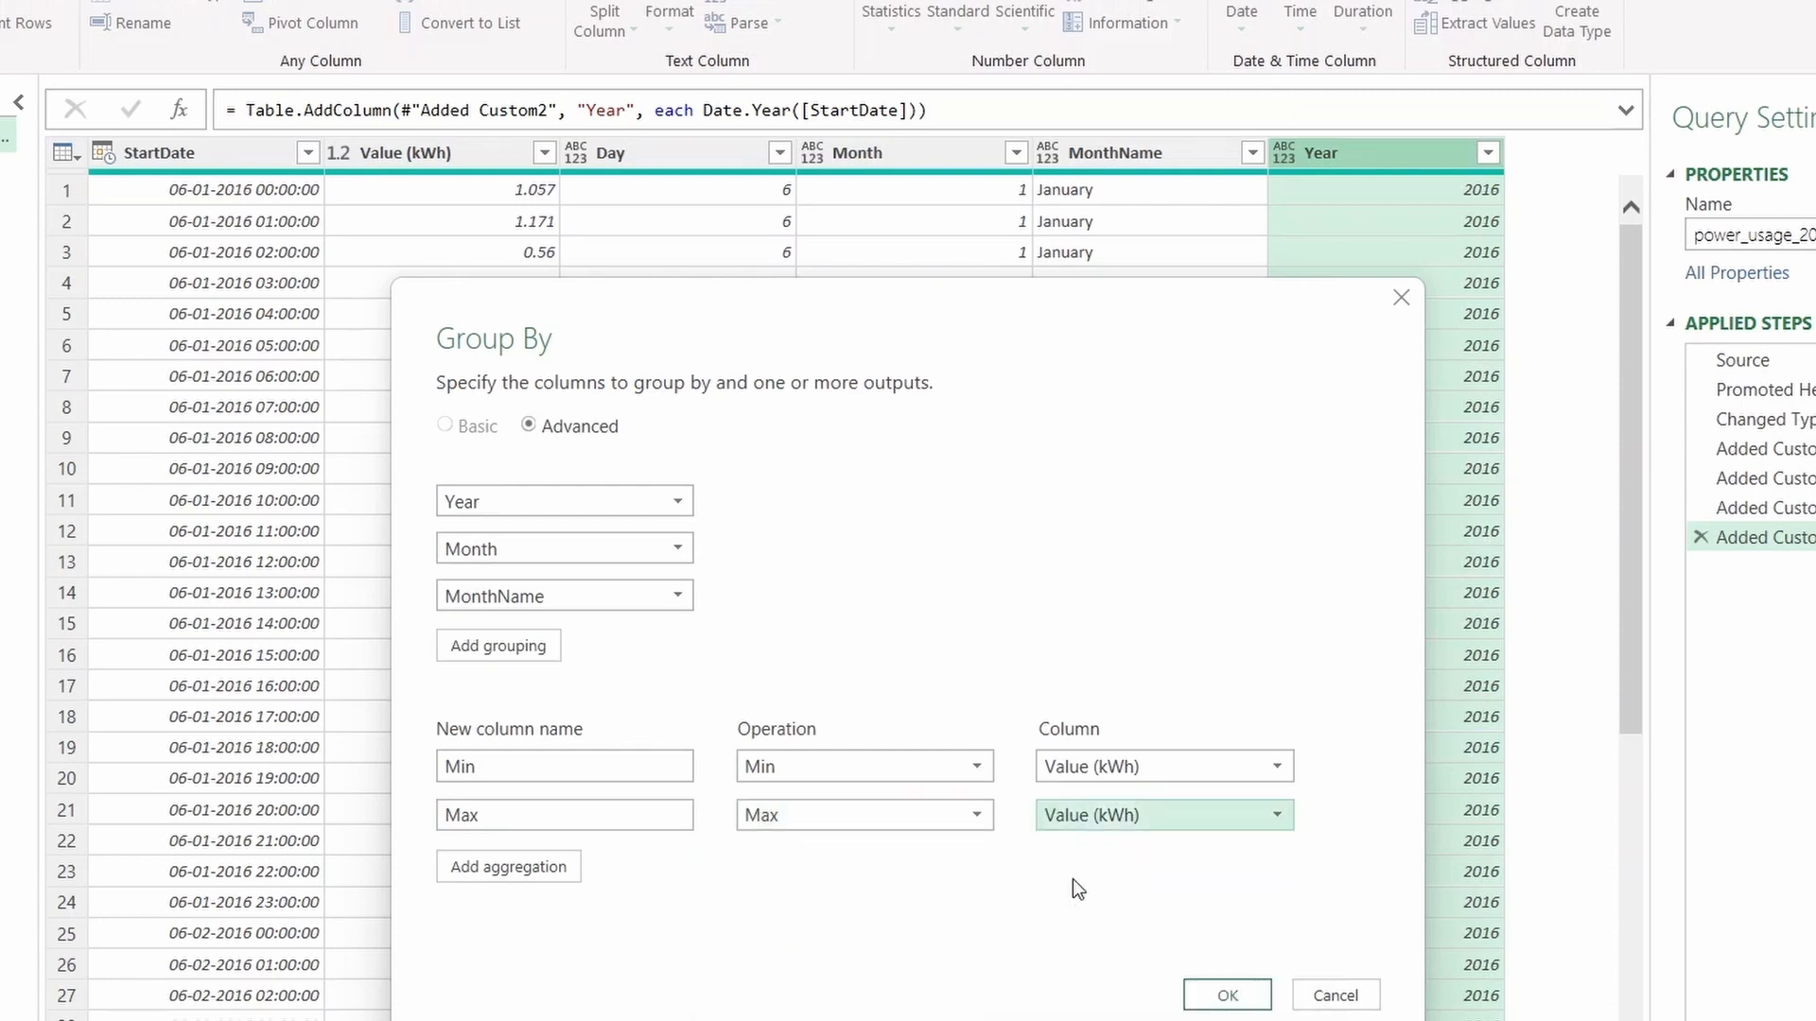
# Step: Add a third aggregation named Avg that takes the Average of Value (kWh)
pyautogui.click(478, 865)
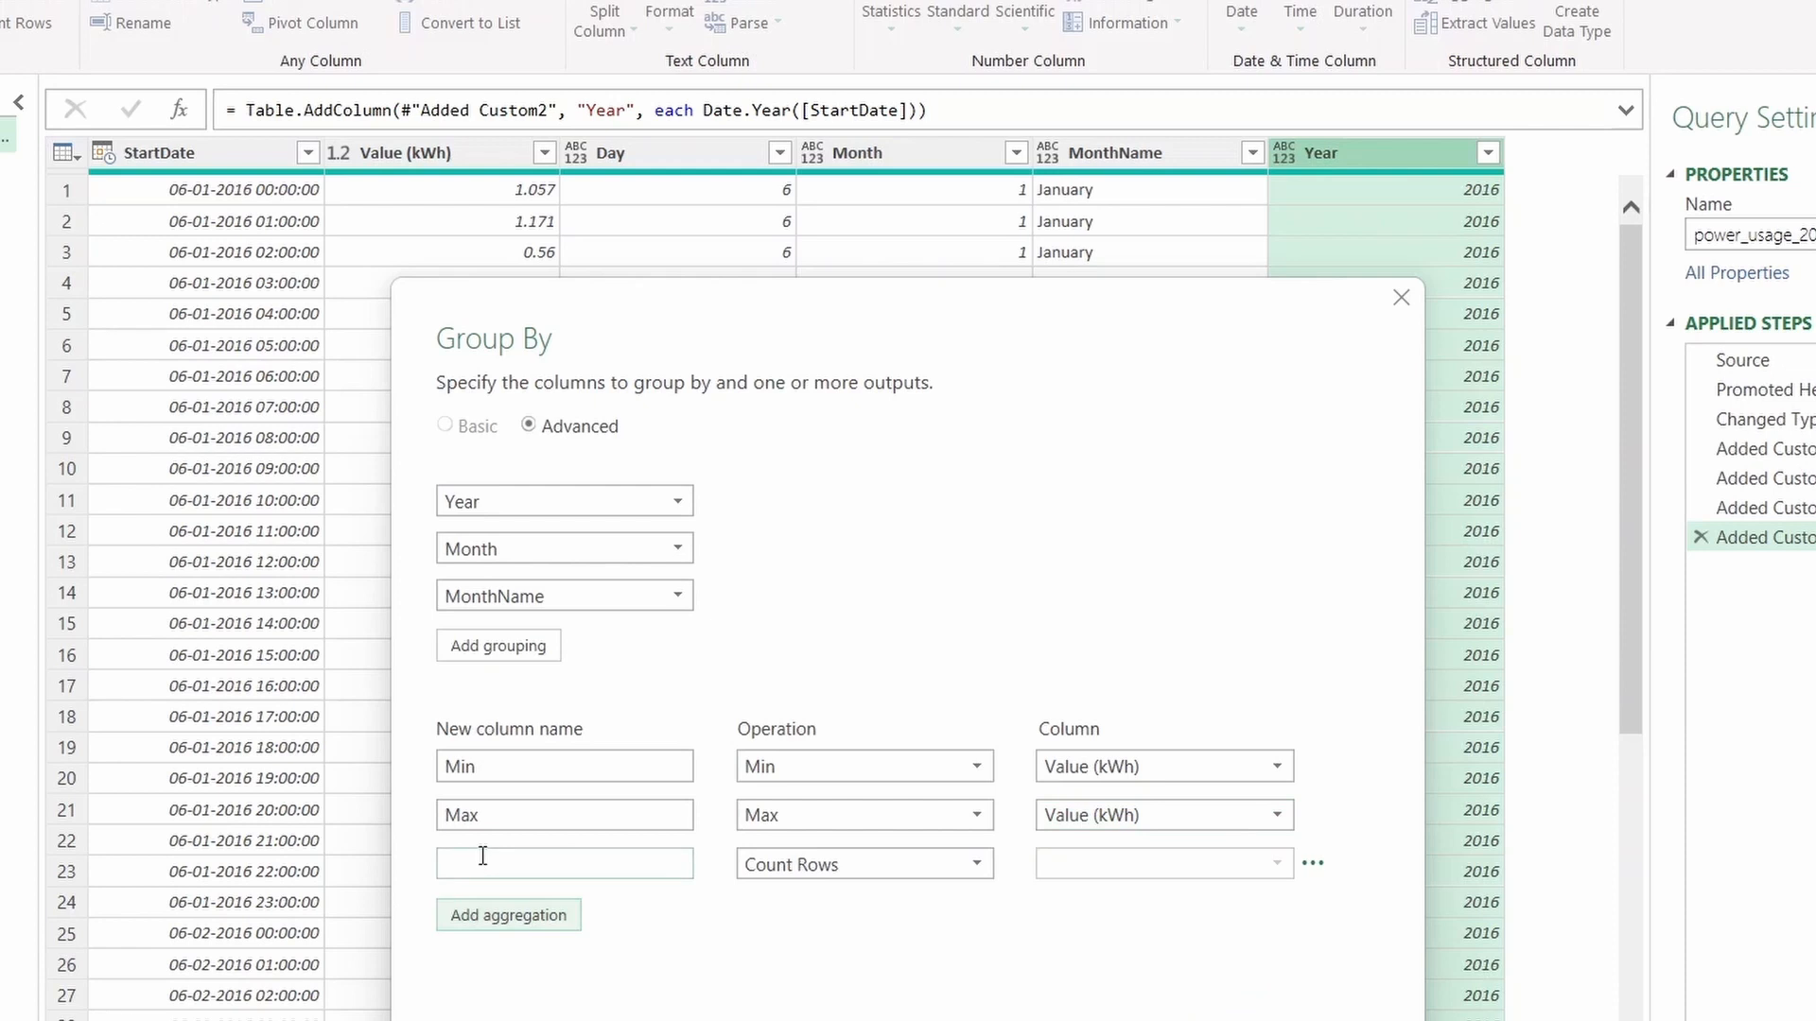
pyautogui.click(483, 856)
pyautogui.write('Avg')
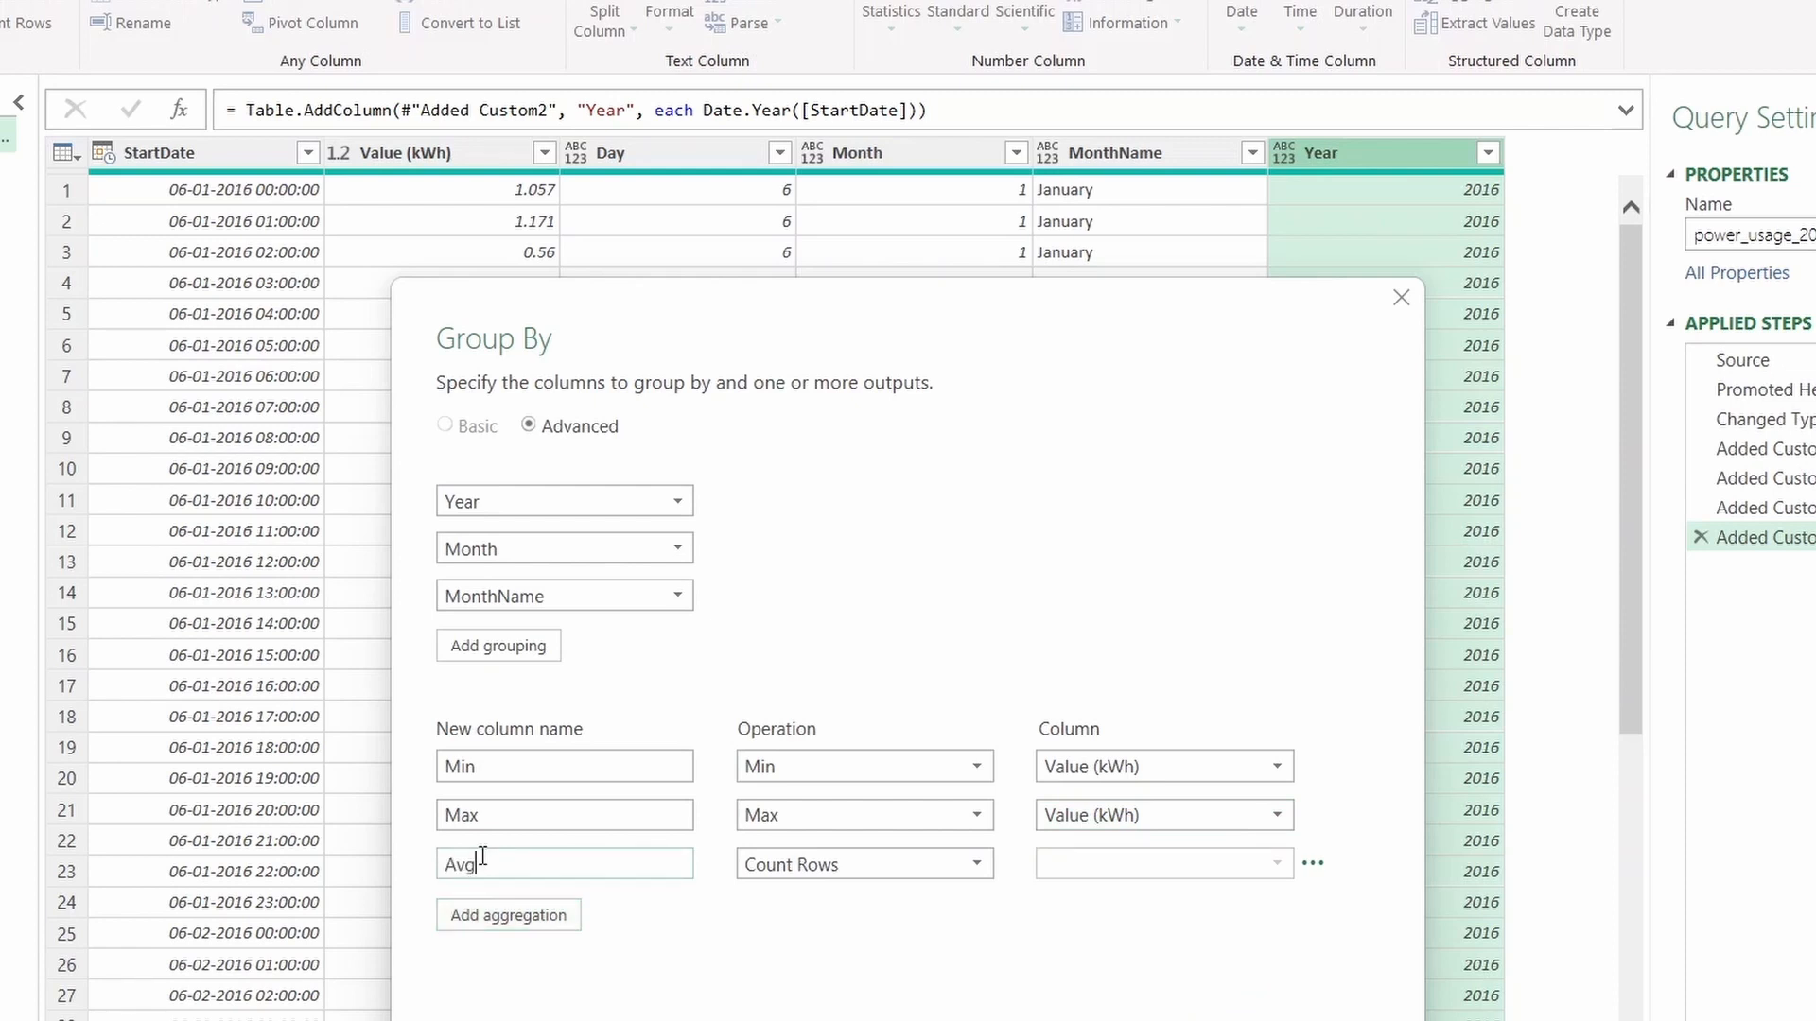
pyautogui.click(803, 872)
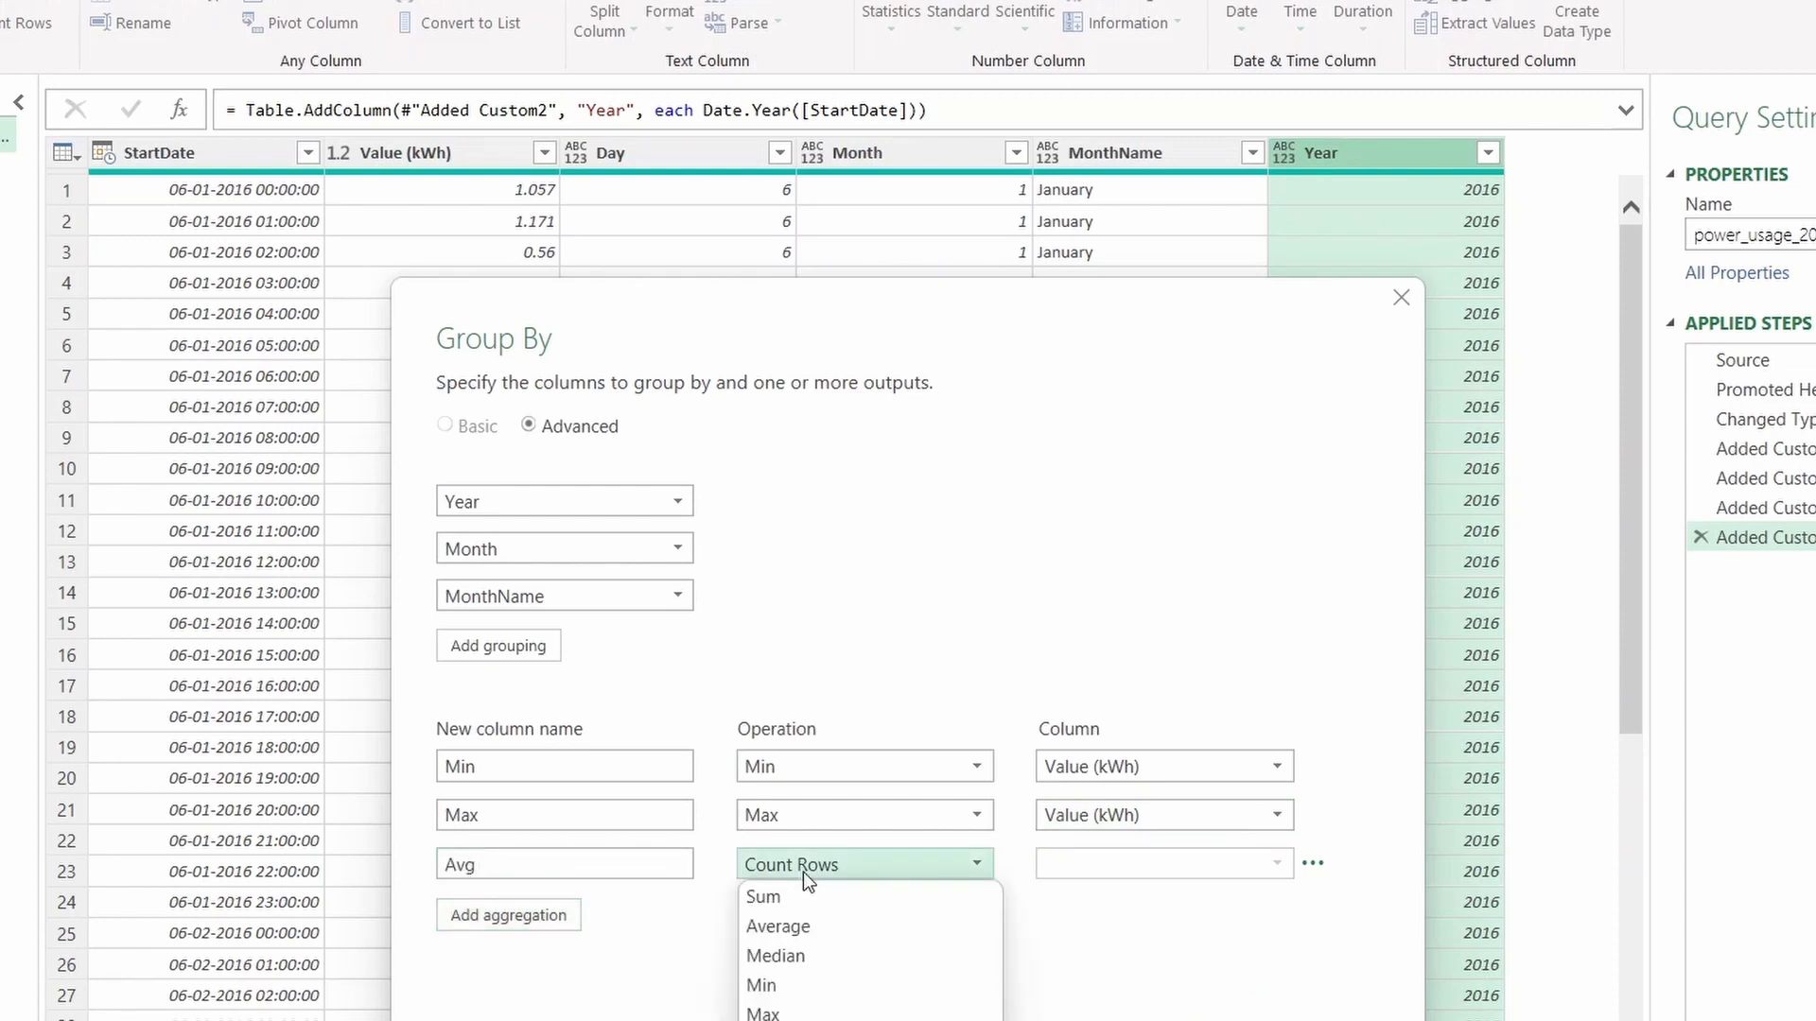
pyautogui.click(793, 929)
pyautogui.click(1076, 861)
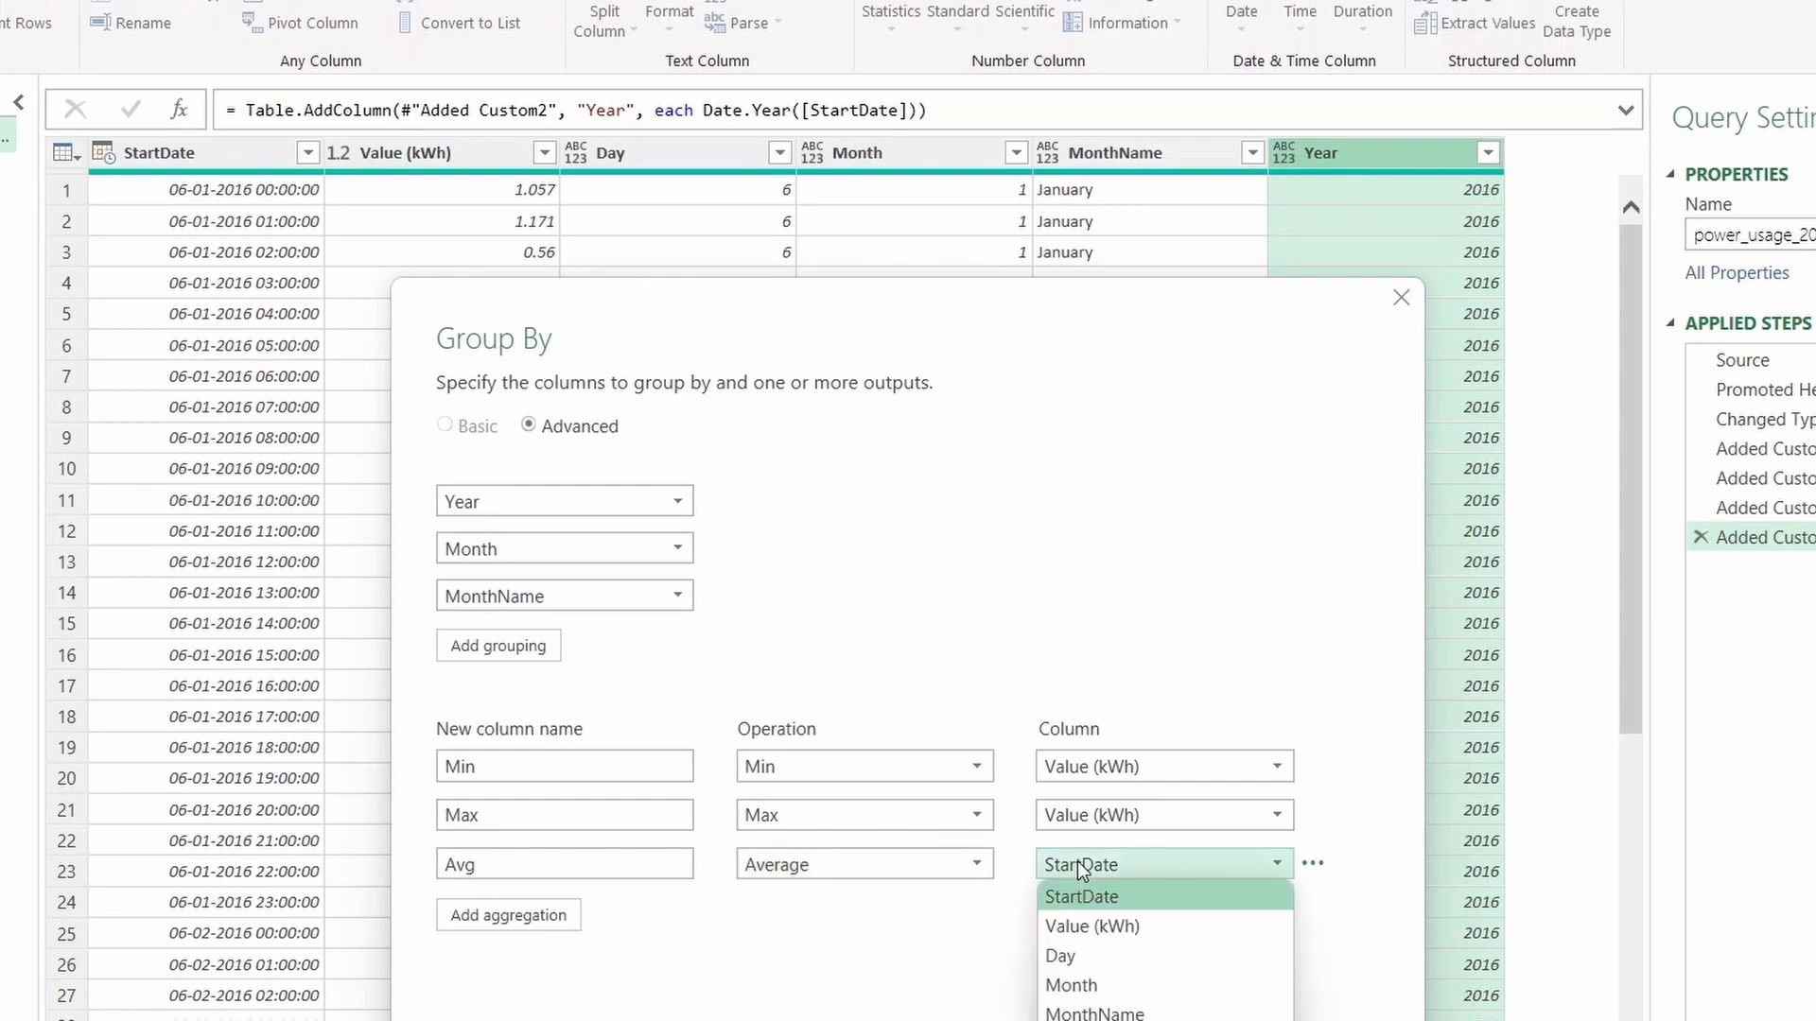
pyautogui.click(1085, 929)
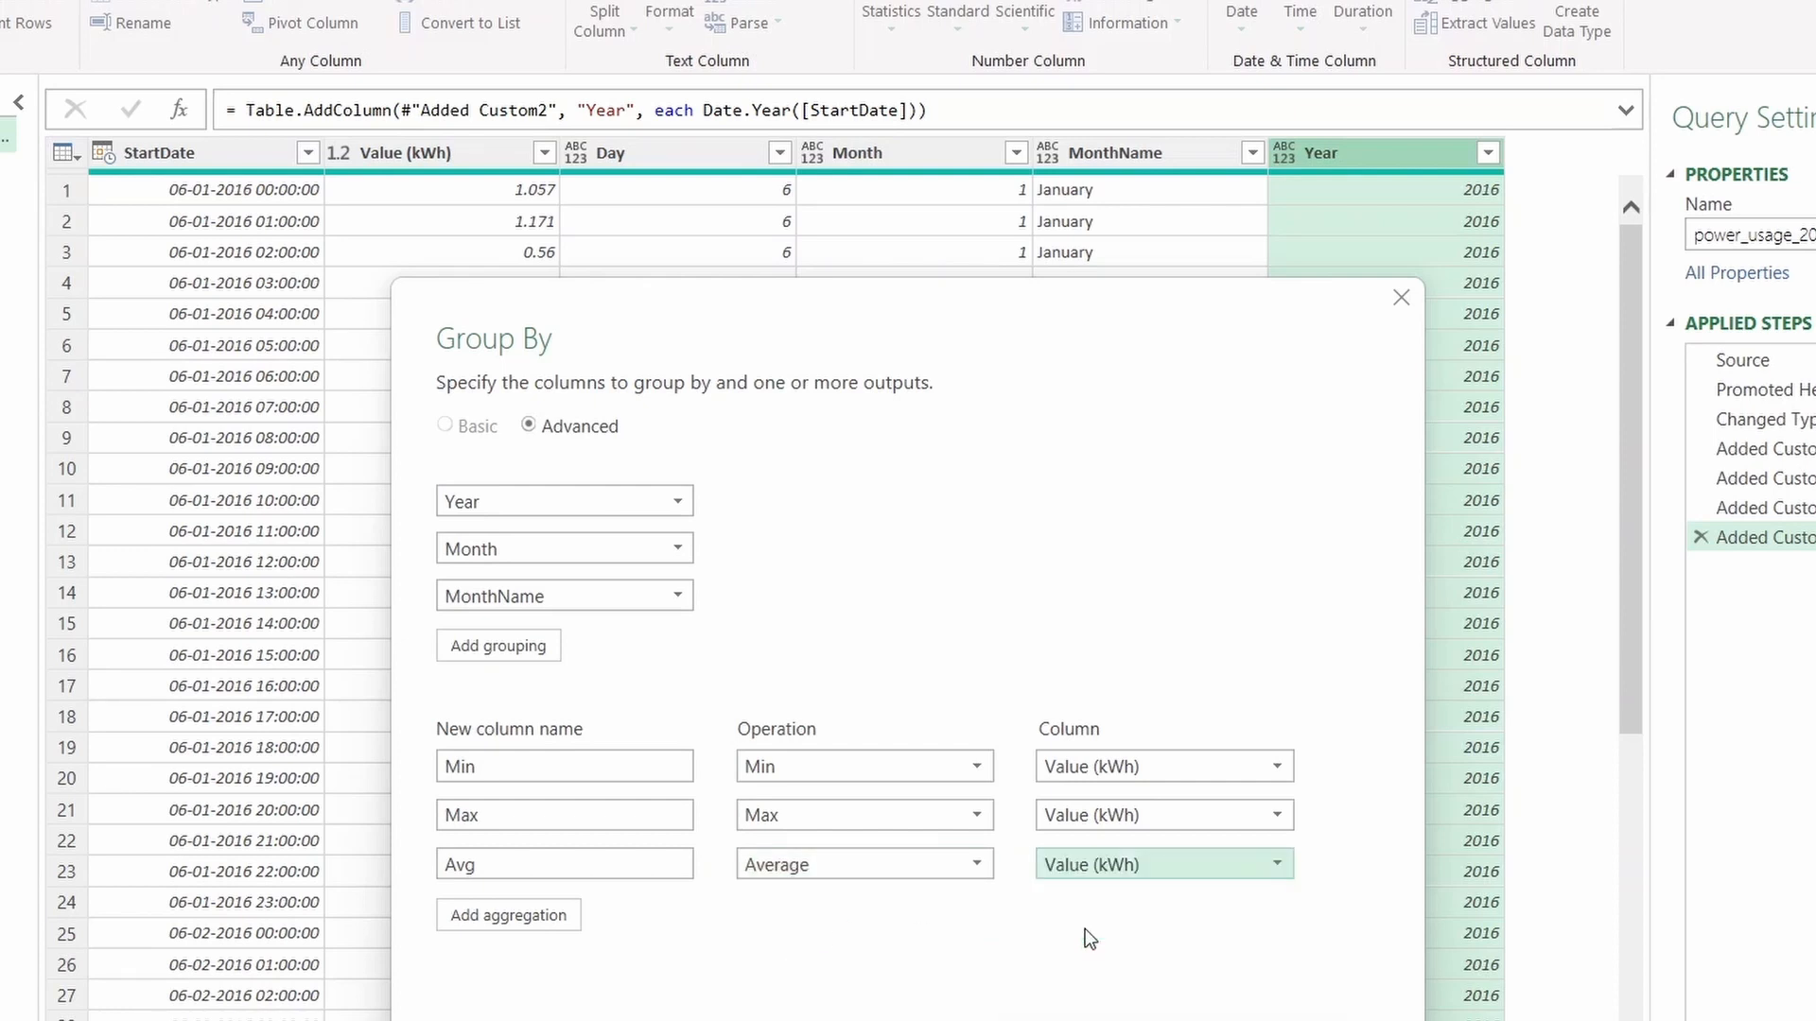
# Step: Add a fourth aggregation named Total that takes the Sum of Value (kWh), and apply the grouping
pyautogui.click(457, 916)
pyautogui.click(505, 908)
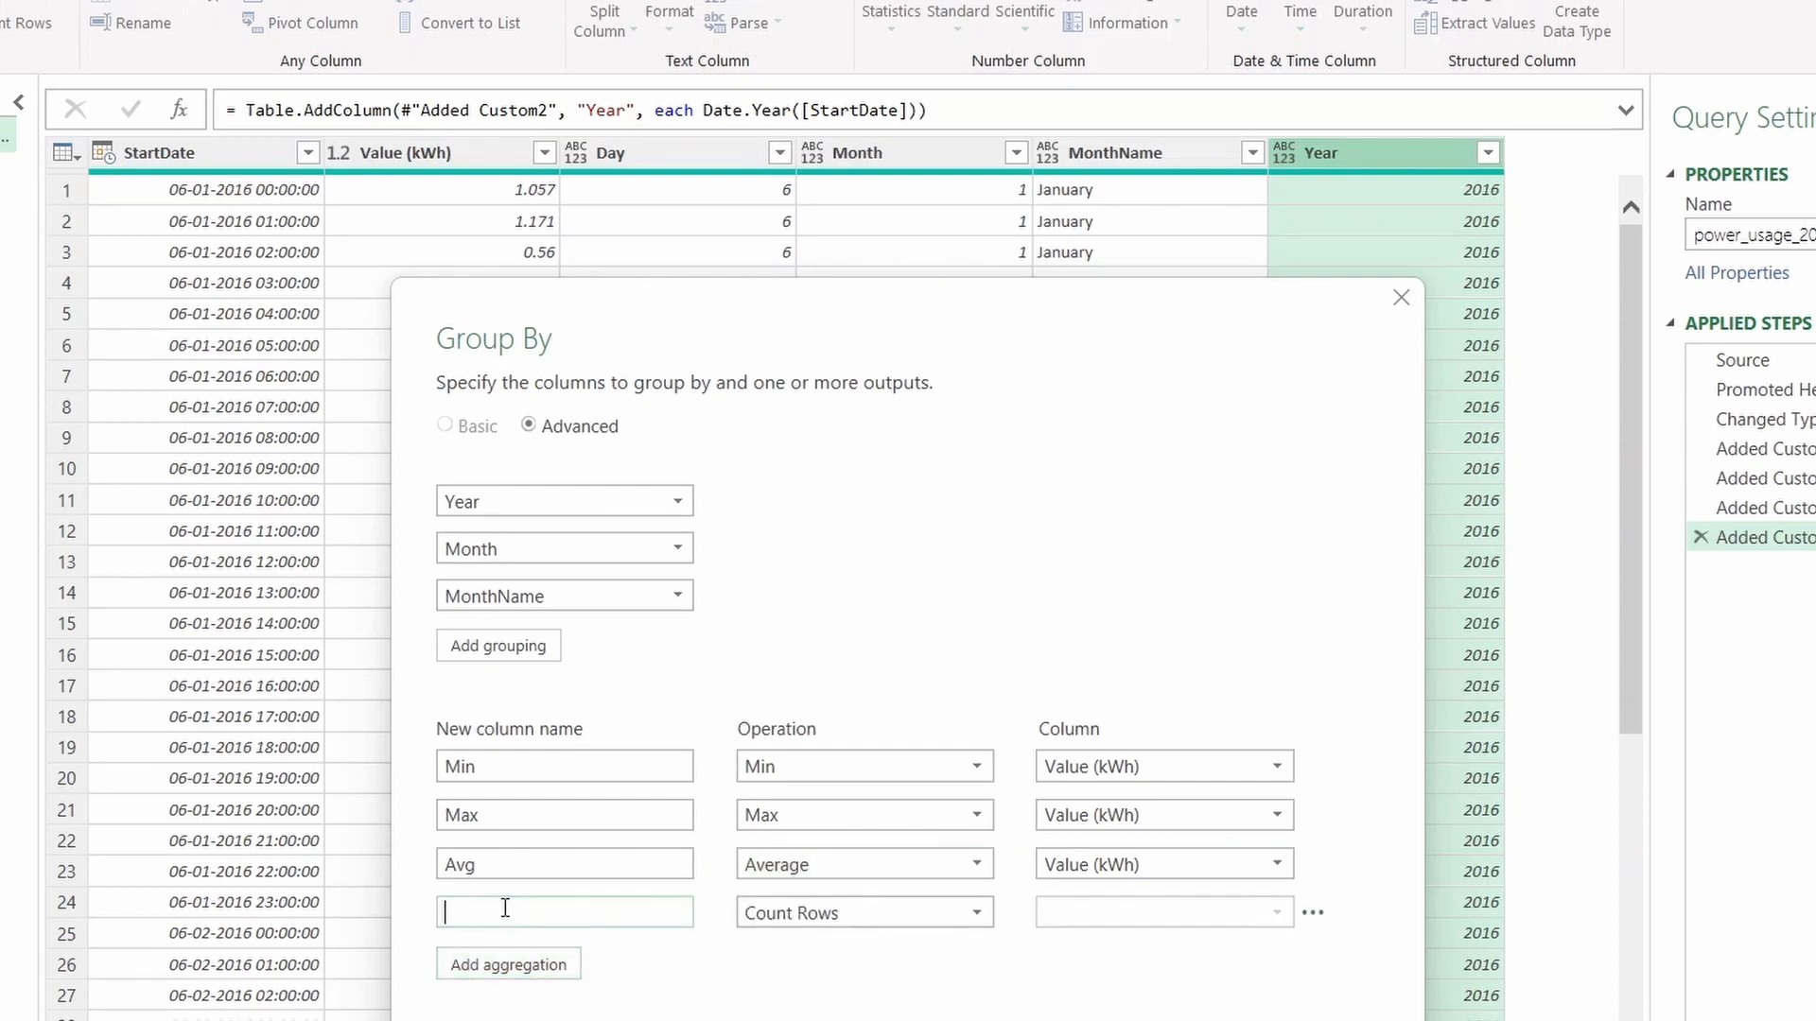
pyautogui.write('Total')
pyautogui.click(825, 921)
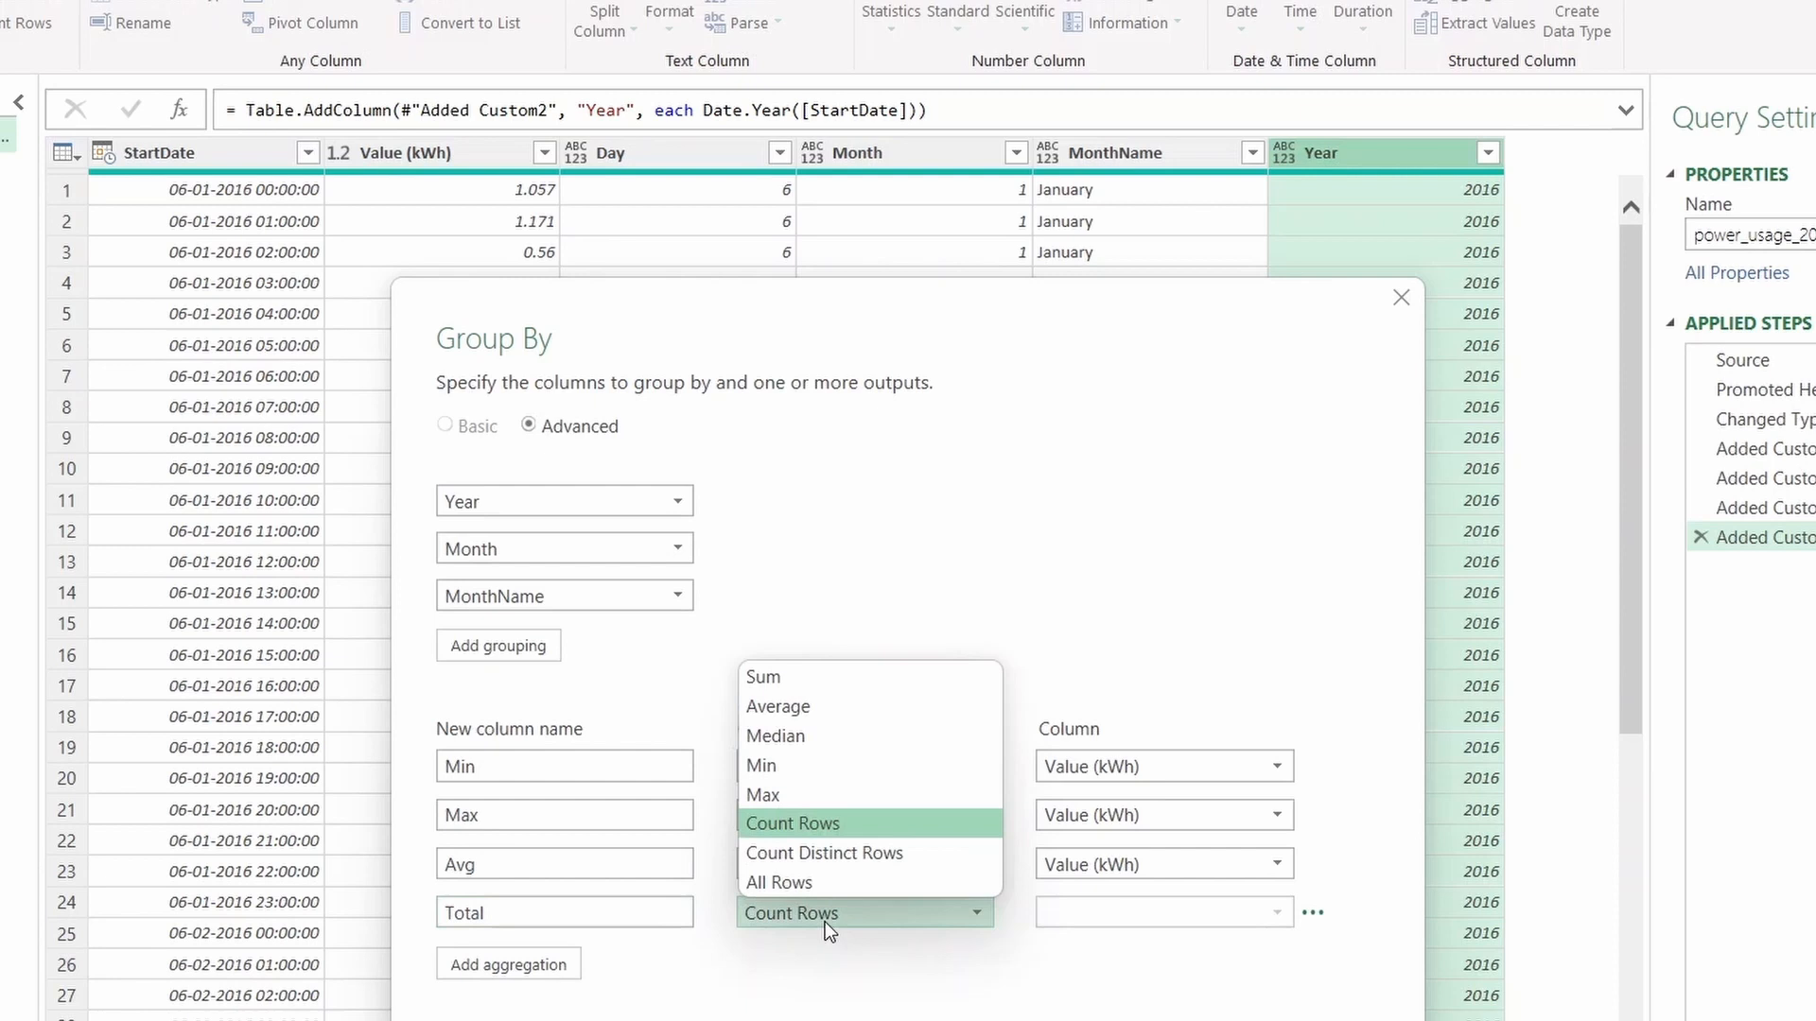
pyautogui.click(786, 679)
pyautogui.click(1062, 922)
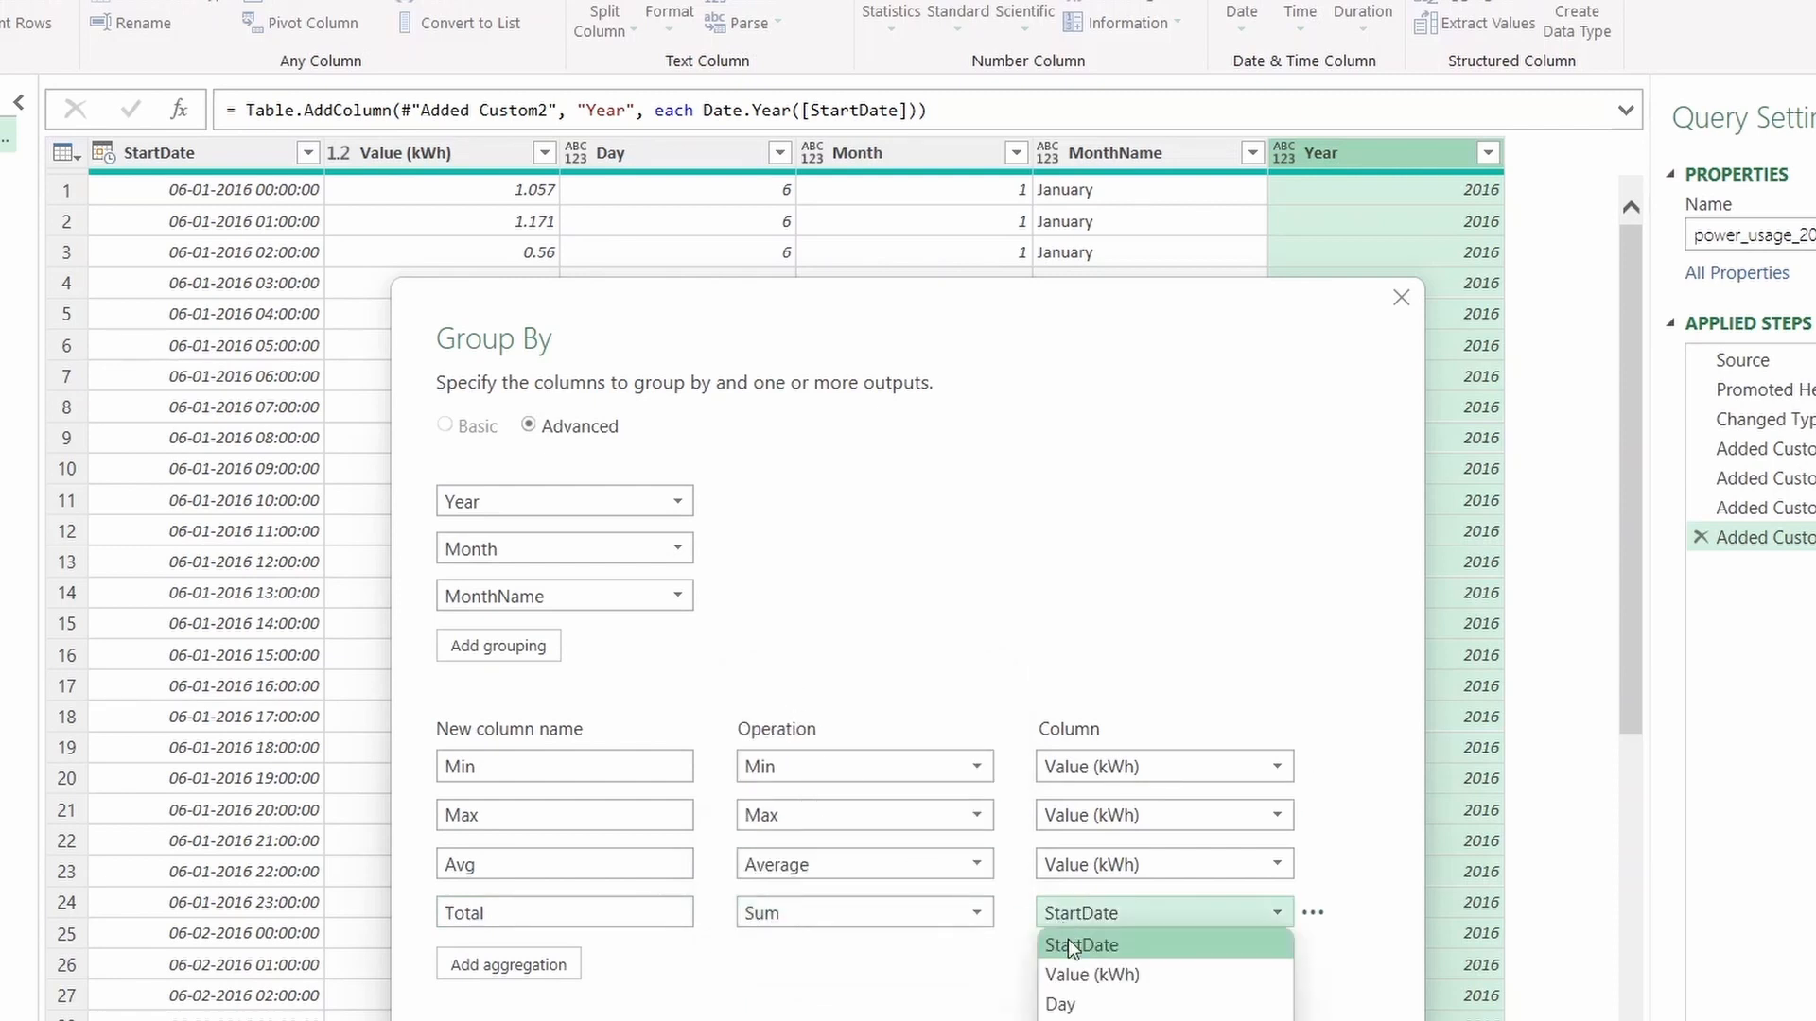
pyautogui.click(1076, 978)
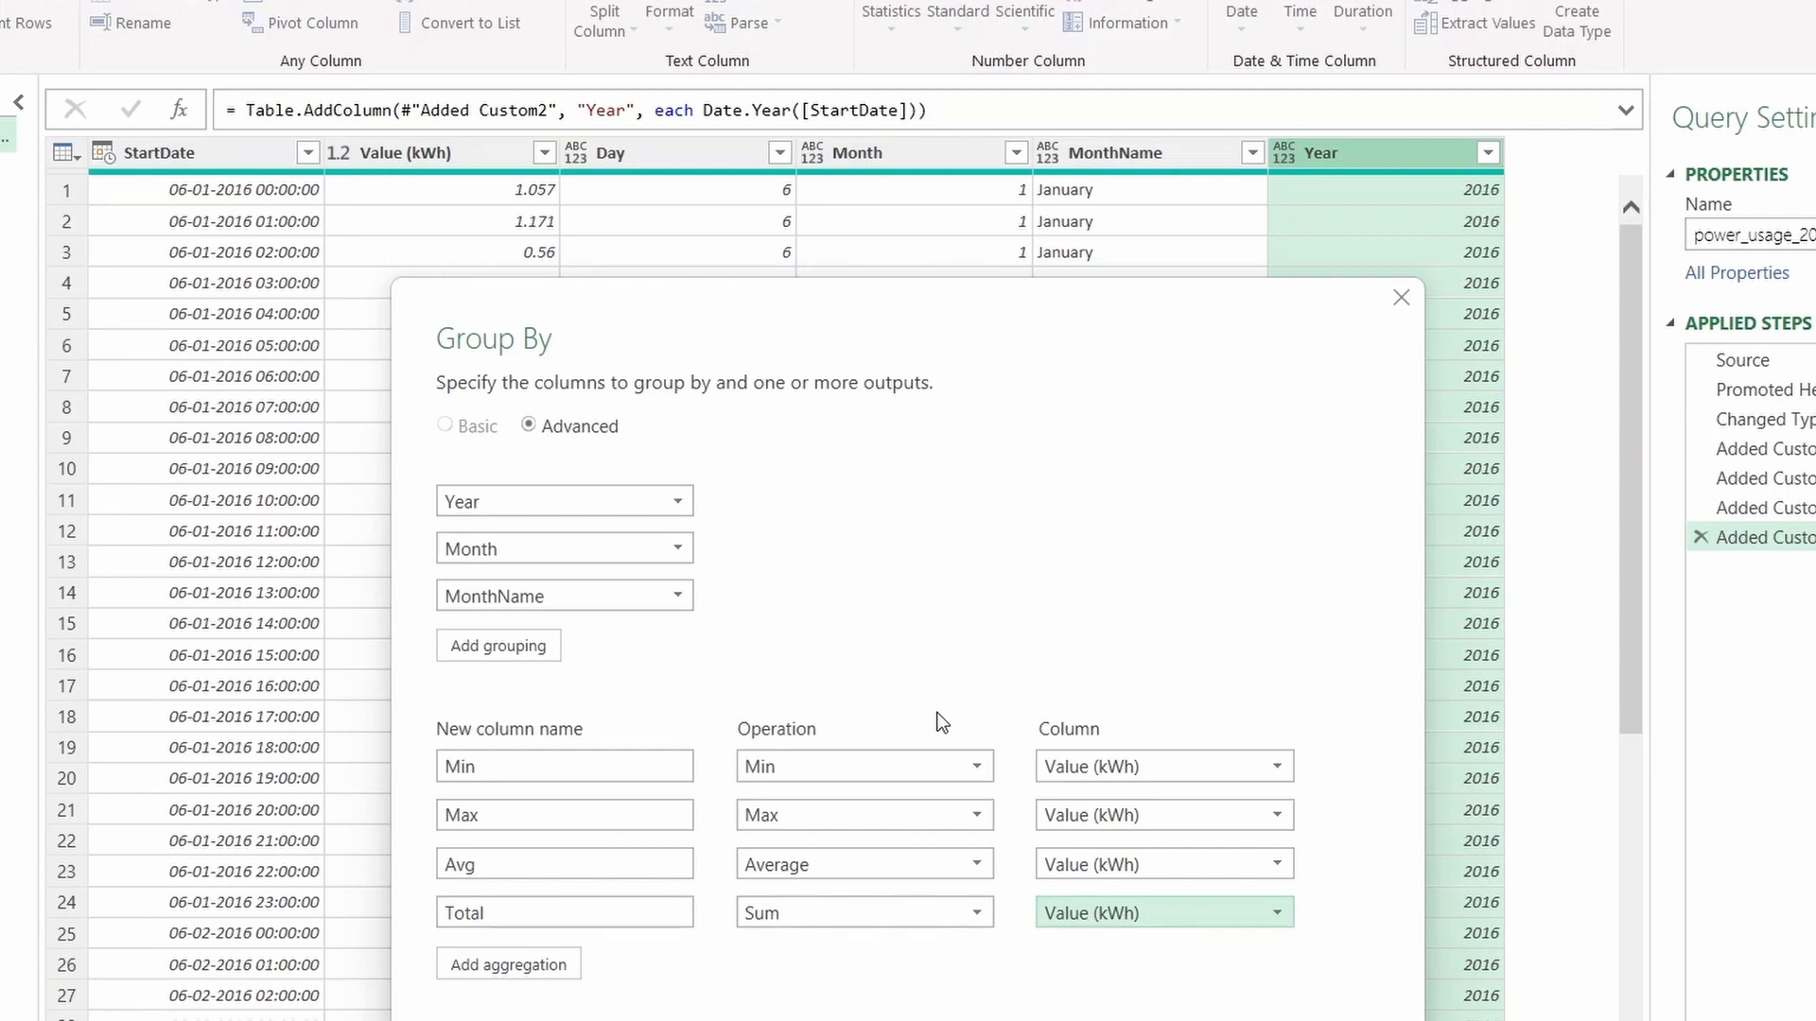
pyautogui.click(1230, 1020)
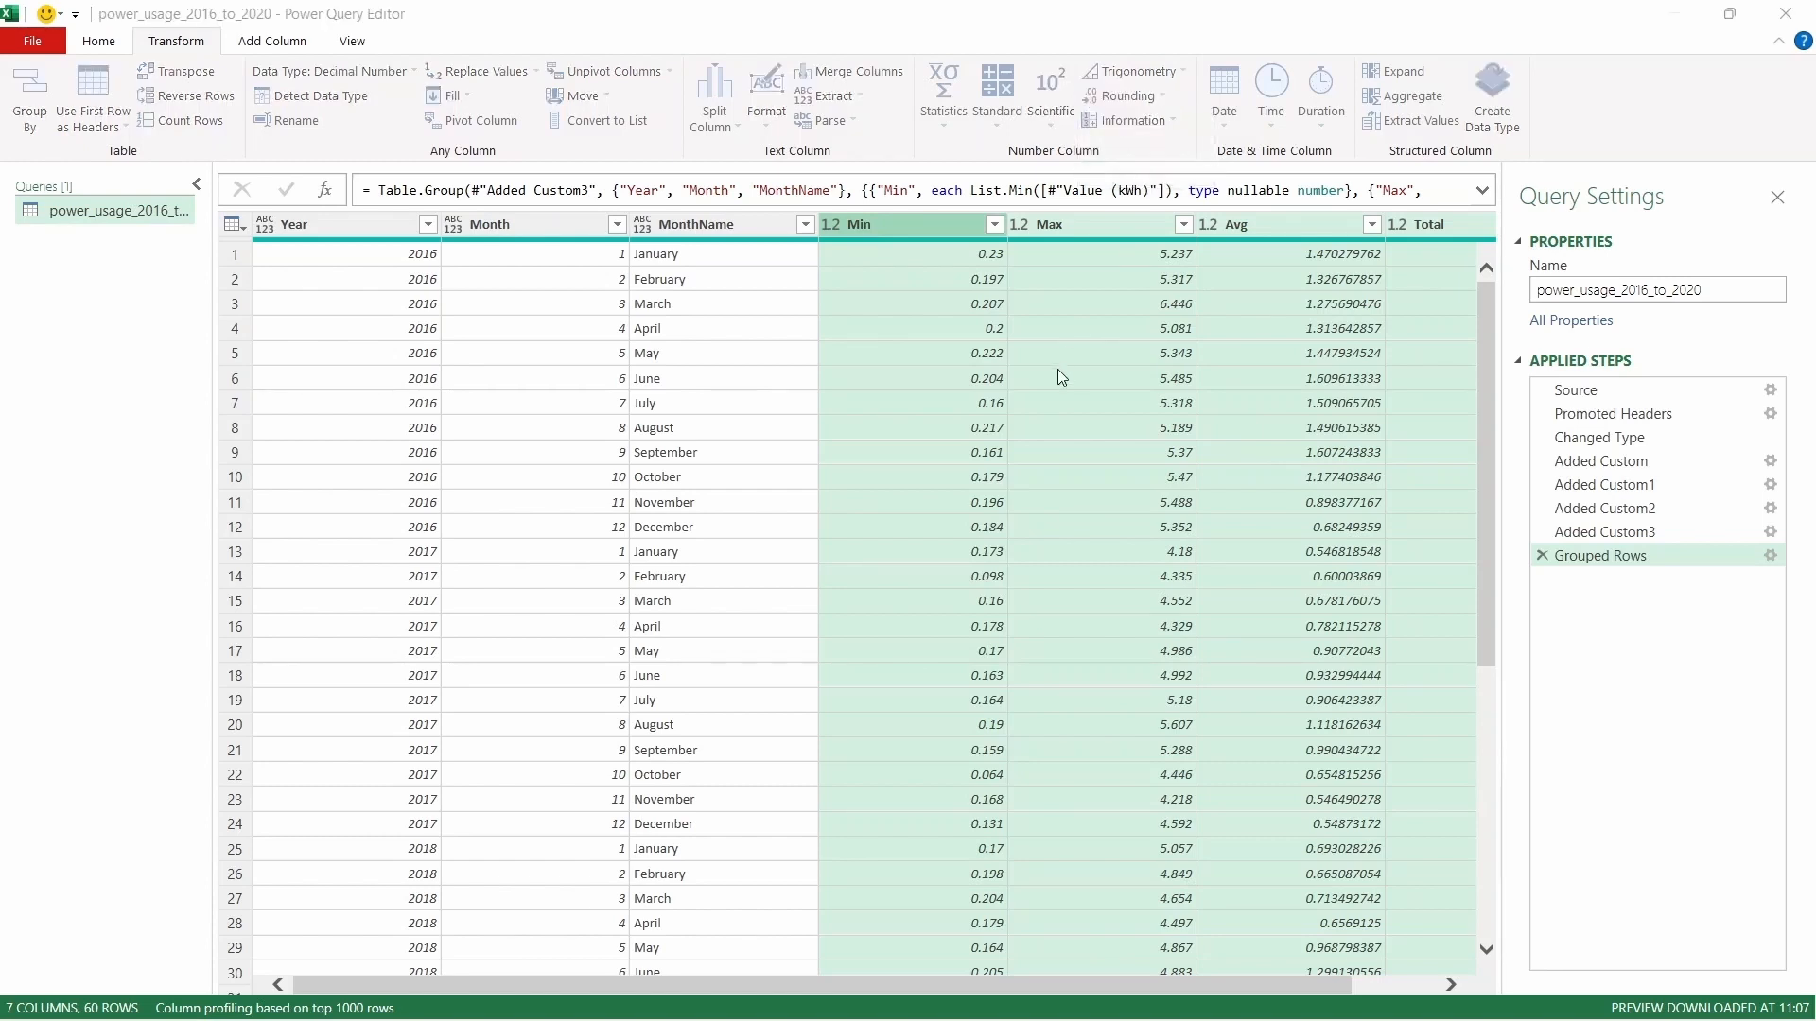
# Step: Round the Min, Max, Avg and Total columns to 2 decimal places
pyautogui.click(734, 523)
pyautogui.write('2')
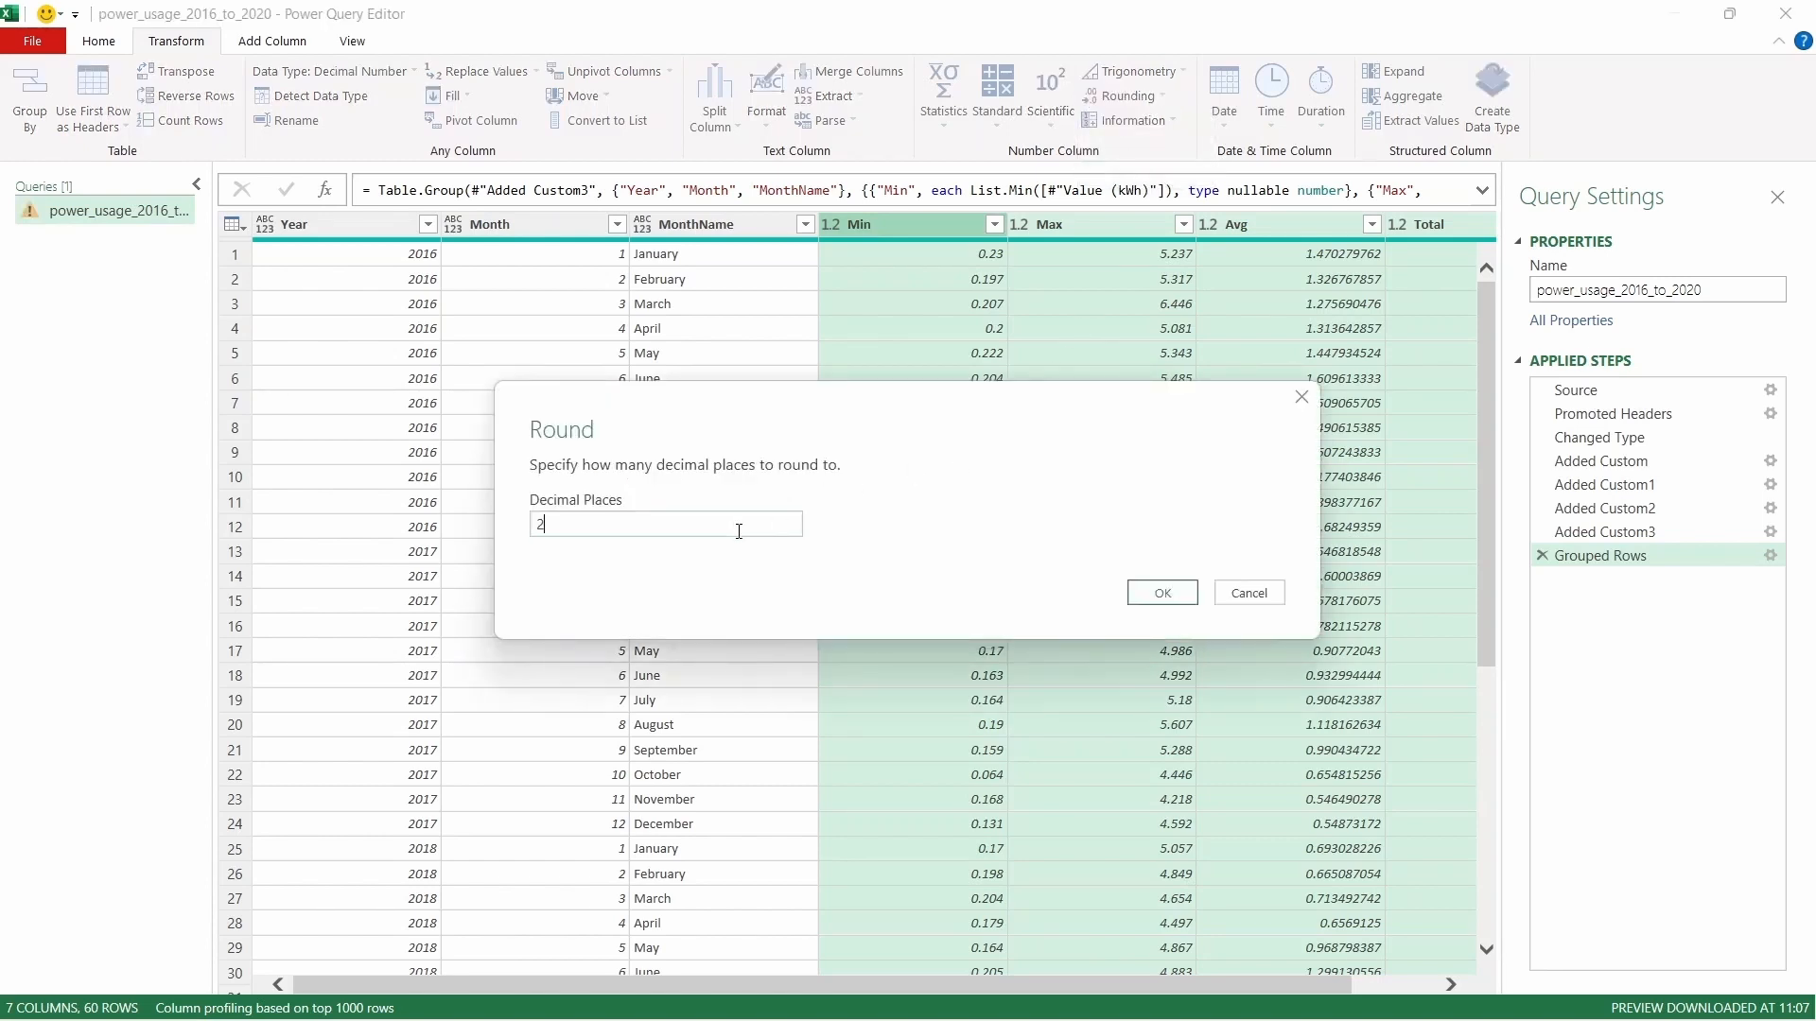
pyautogui.click(1160, 594)
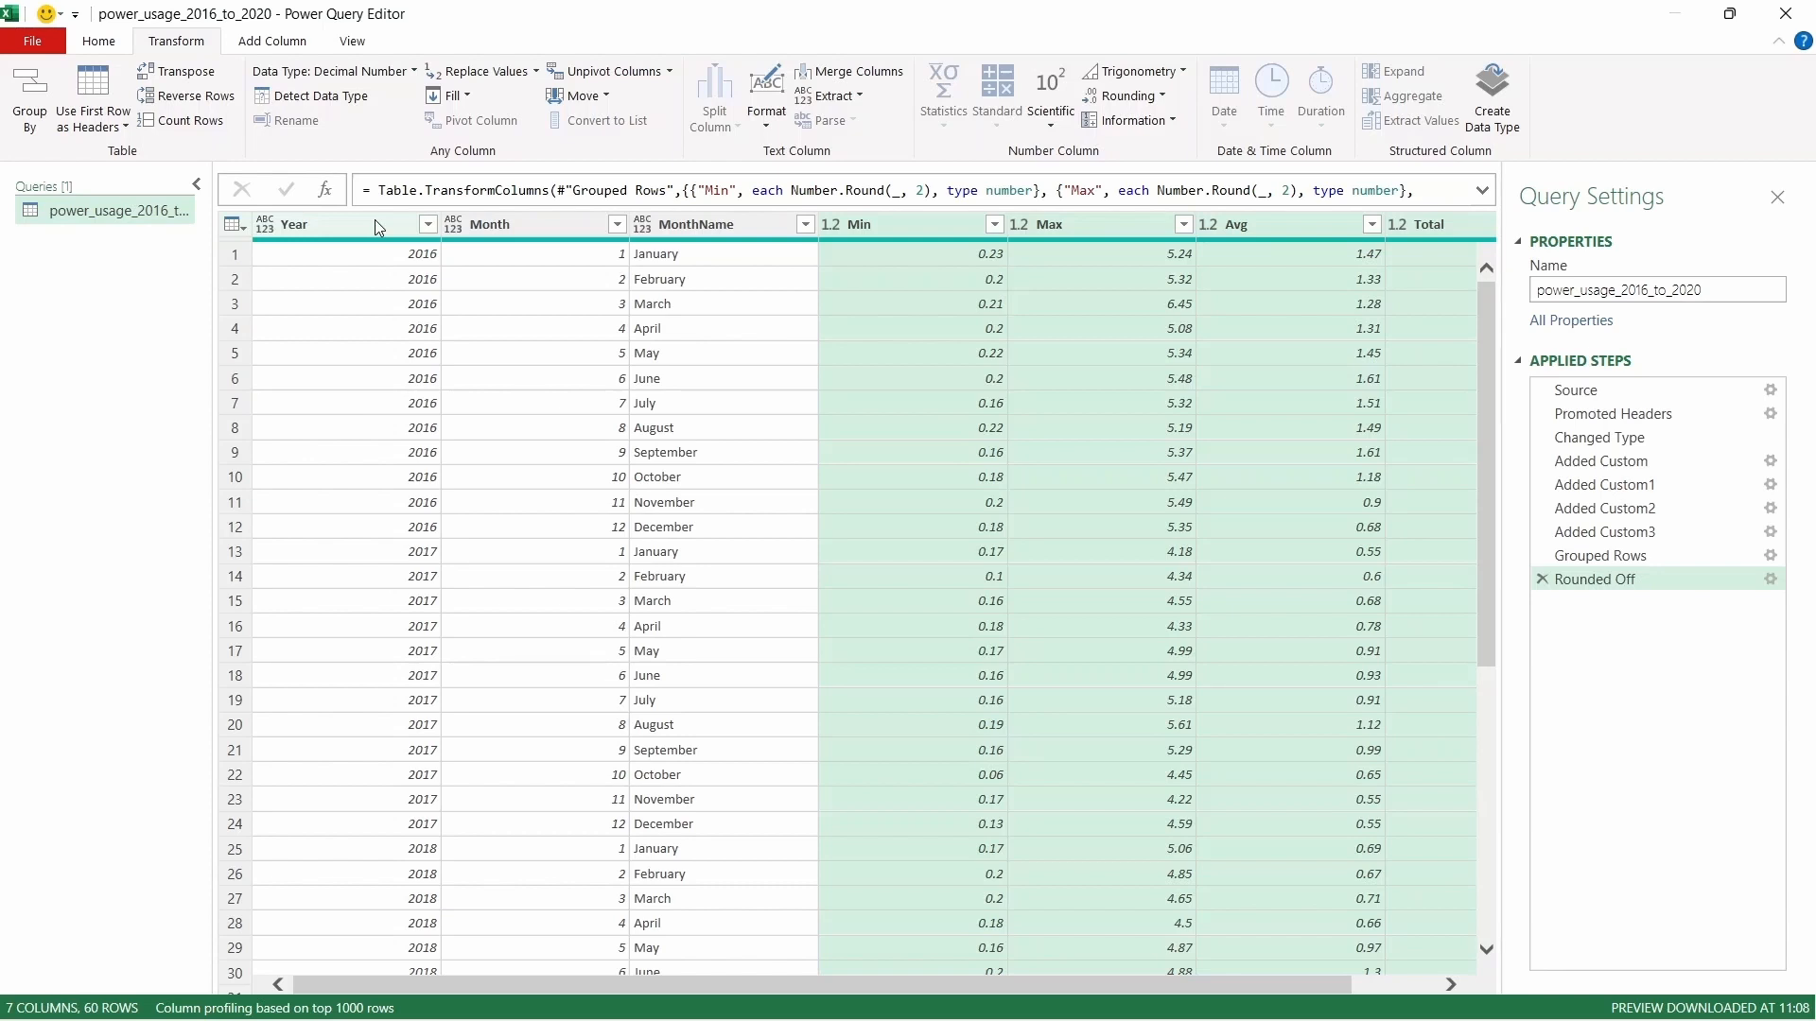
# Step: Remove the Min, Max and Total columns from the grouped query
pyautogui.click(916, 219)
pyautogui.keyDown('ctrl'); pyautogui.click(1084, 233); pyautogui.keyUp('ctrl')
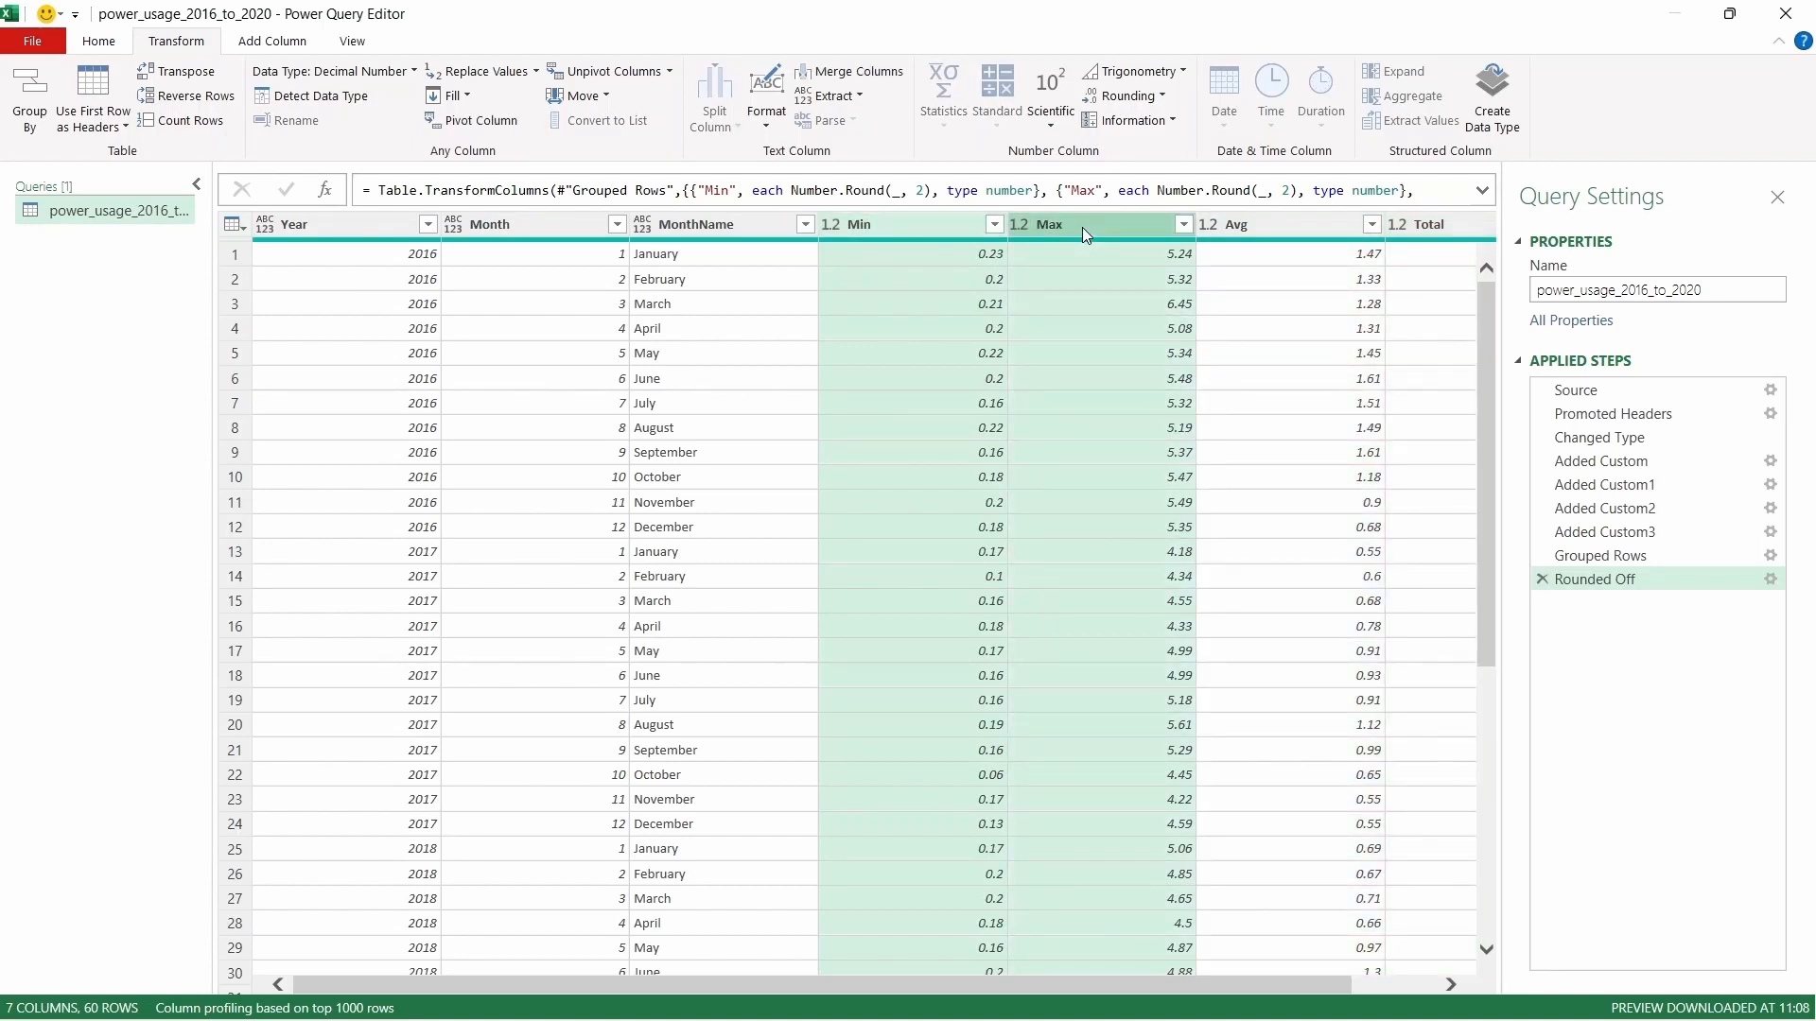
pyautogui.rightClick(1085, 233)
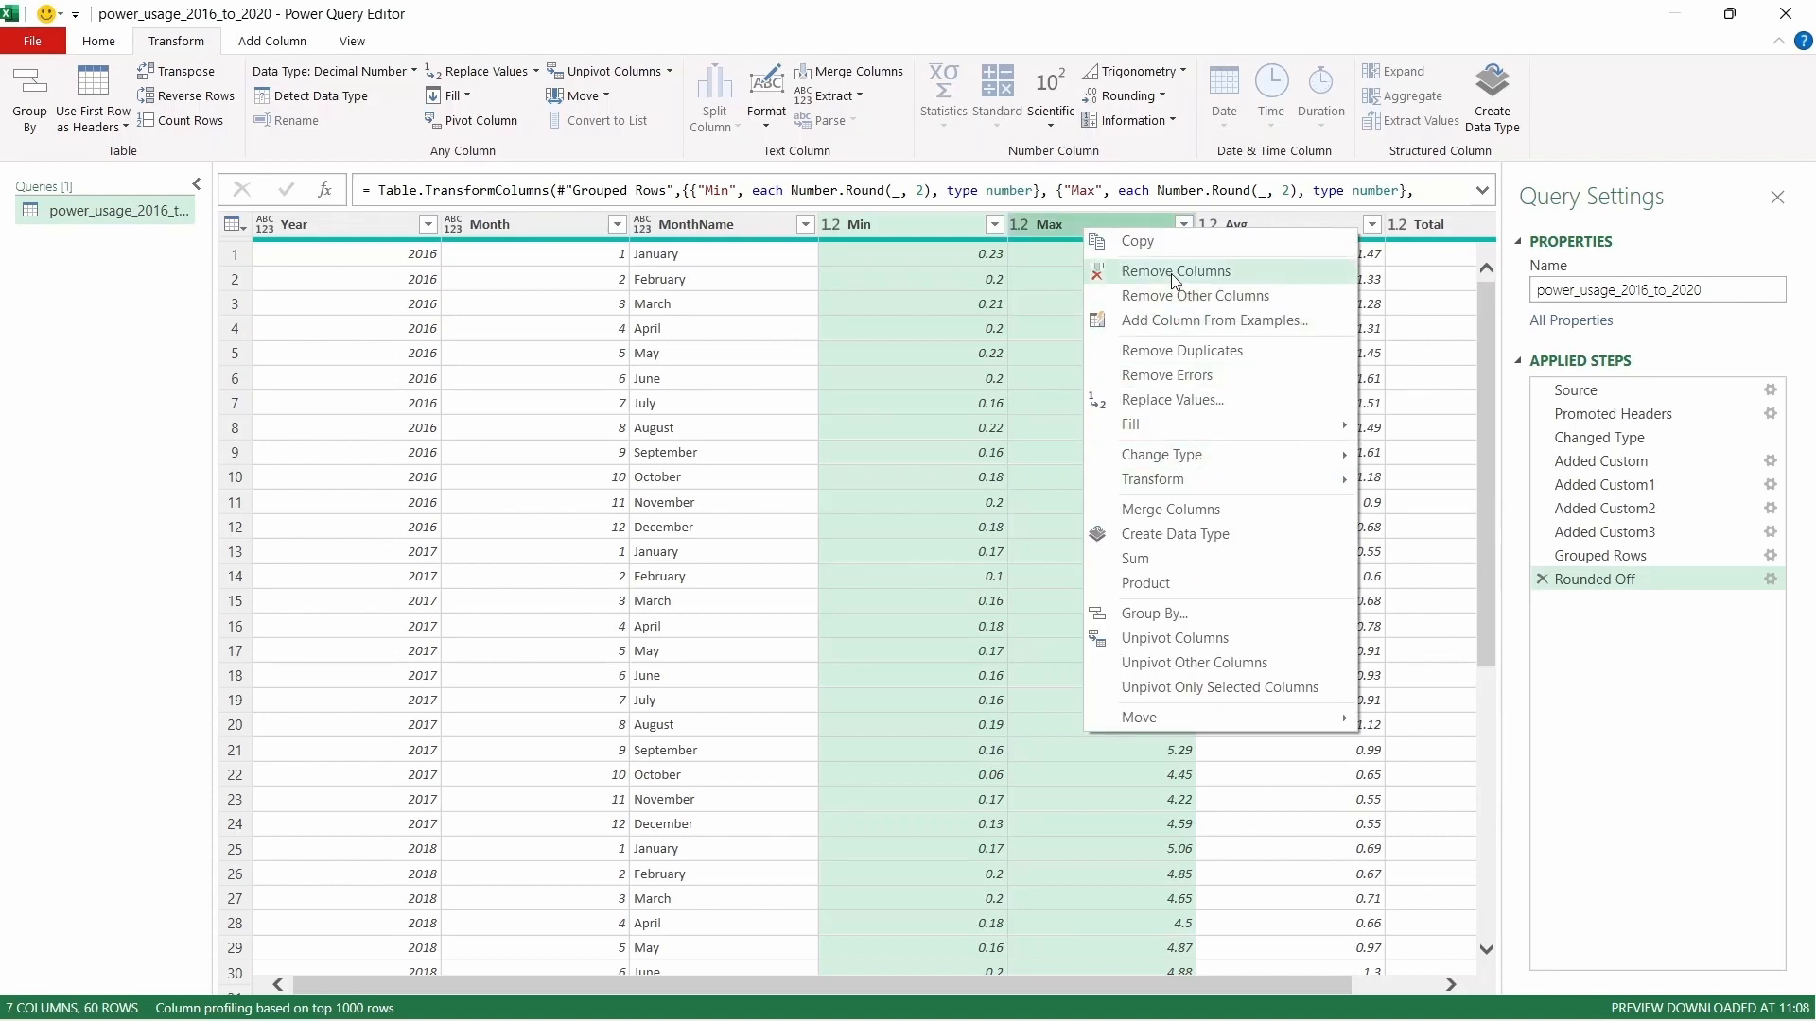
pyautogui.click(1106, 271)
pyautogui.click(1080, 226)
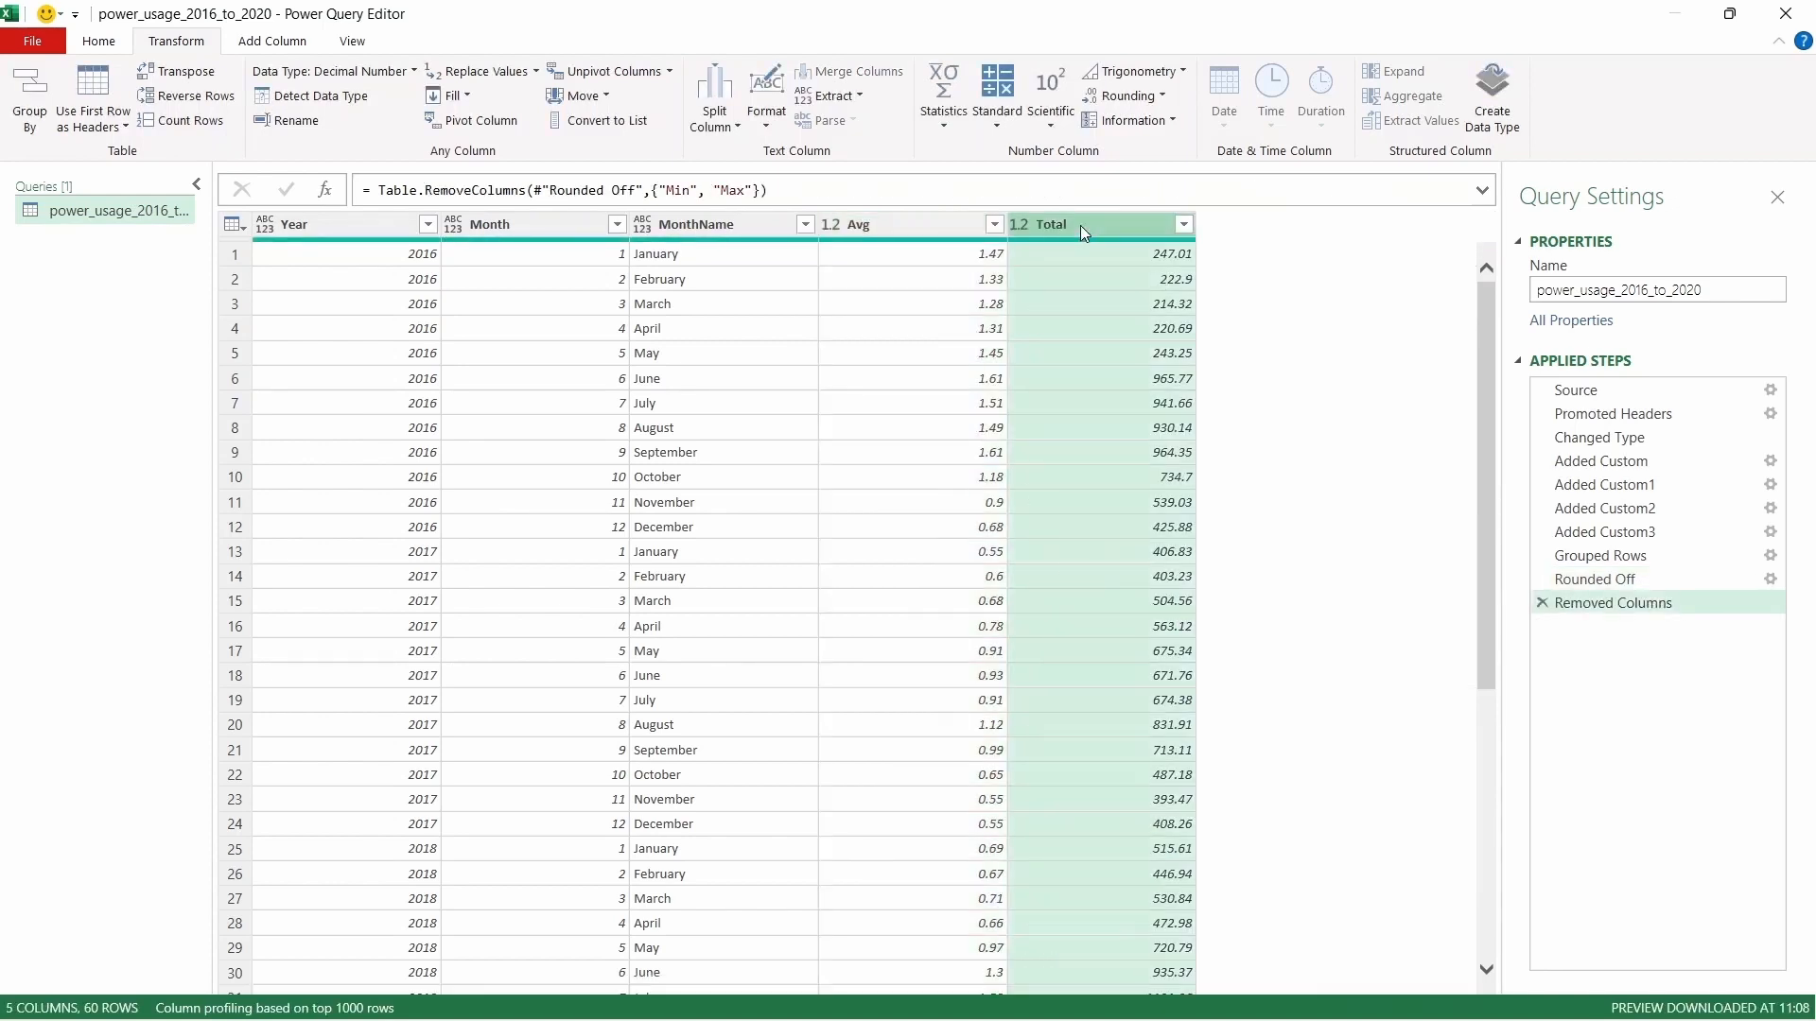
pyautogui.rightClick(1080, 225)
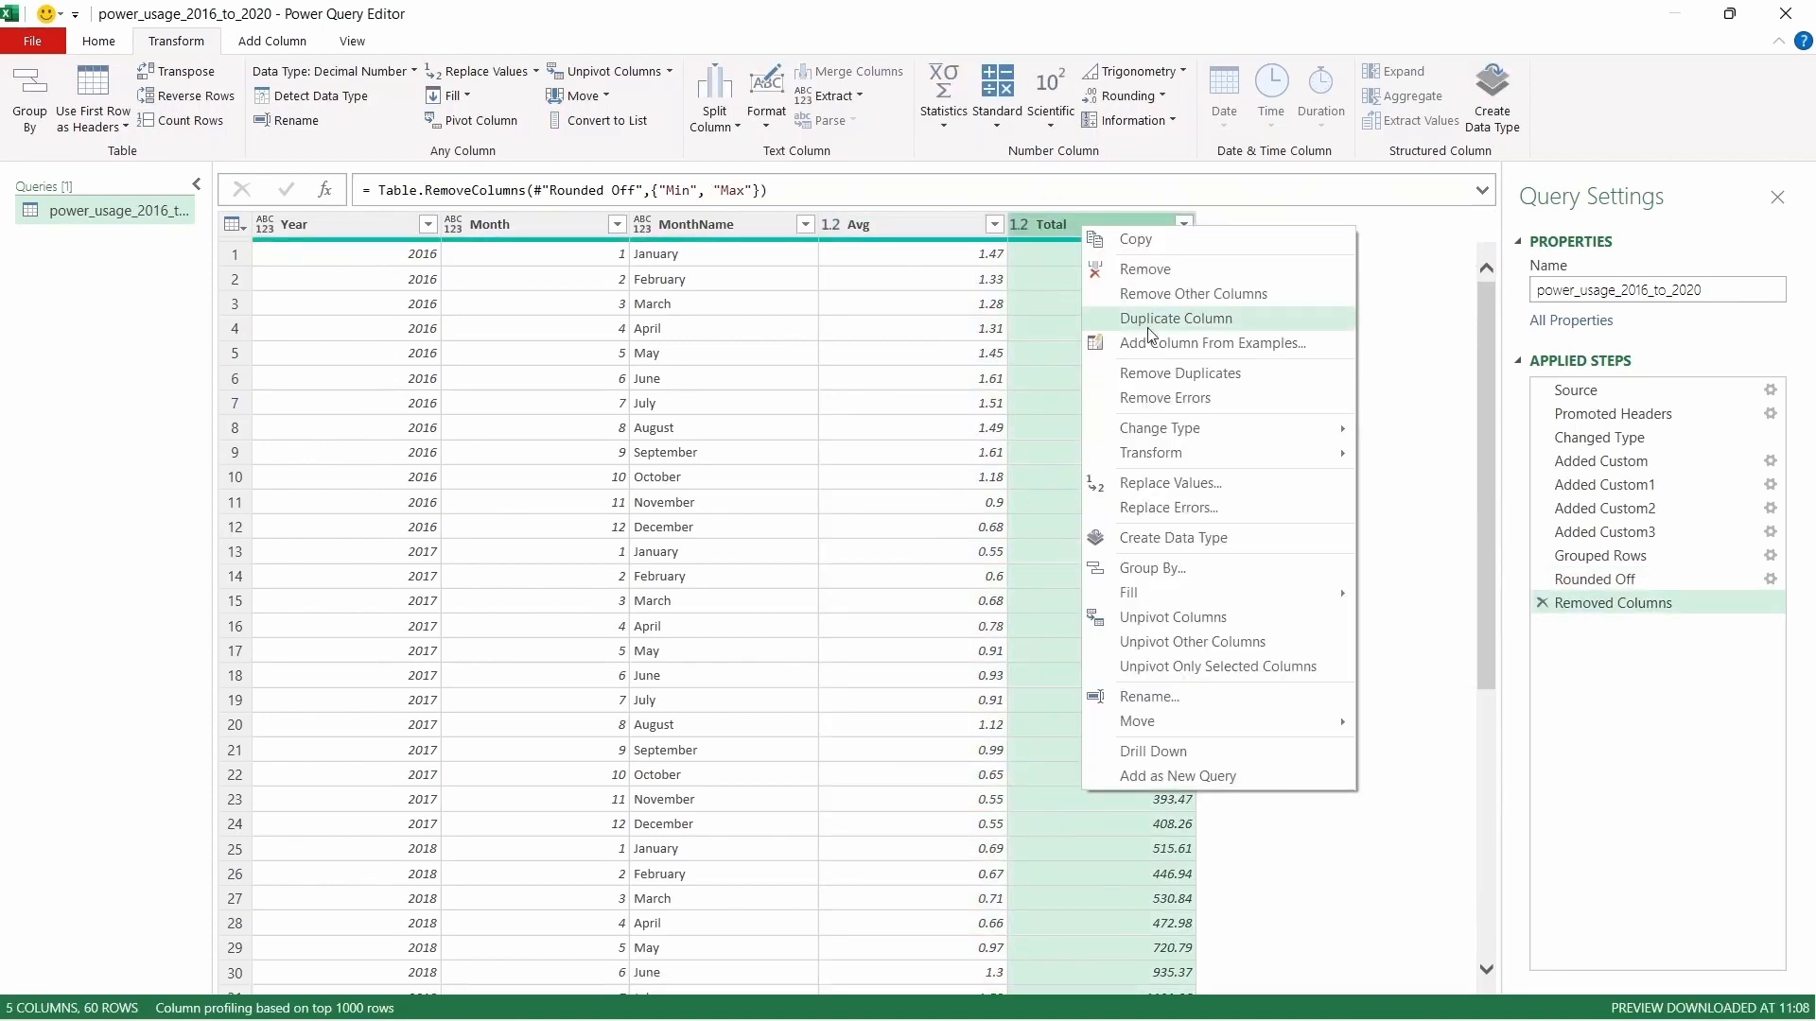
pyautogui.click(1167, 270)
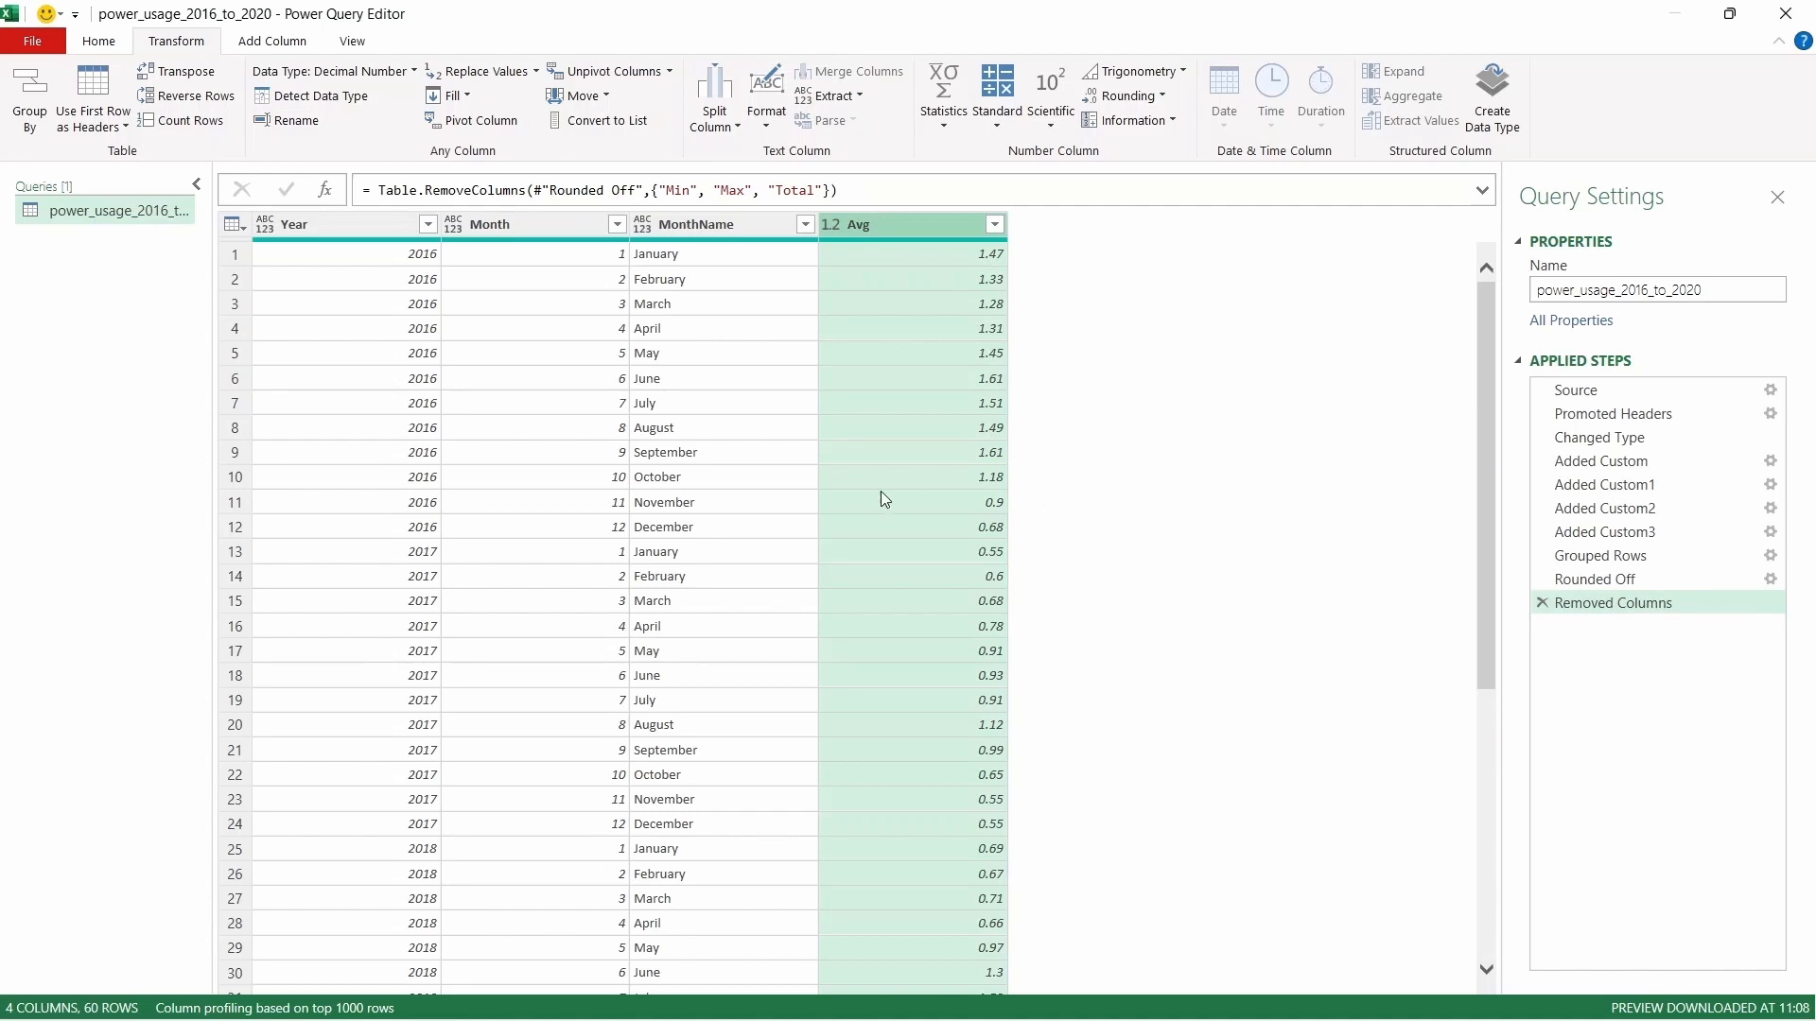
# Step: Review the Group By settings of the Grouped Rows step, and return to the Removed Columns step
pyautogui.click(885, 354)
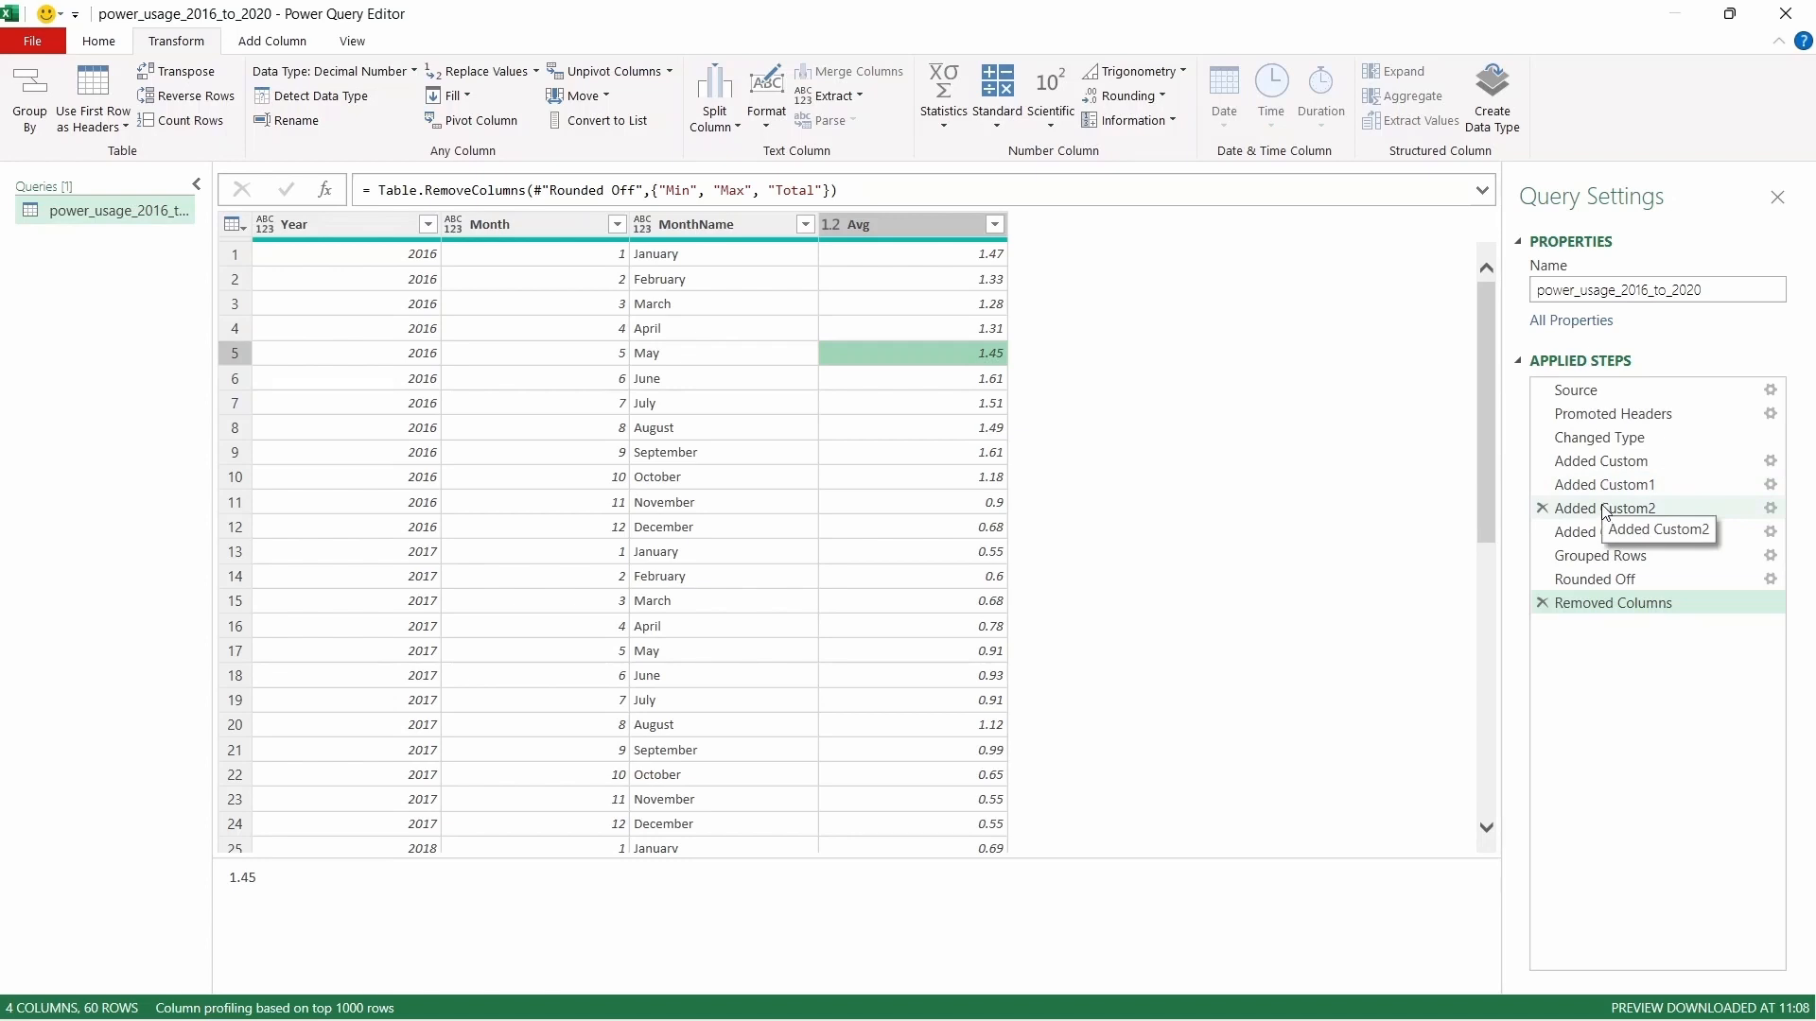
pyautogui.doubleClick(1584, 561)
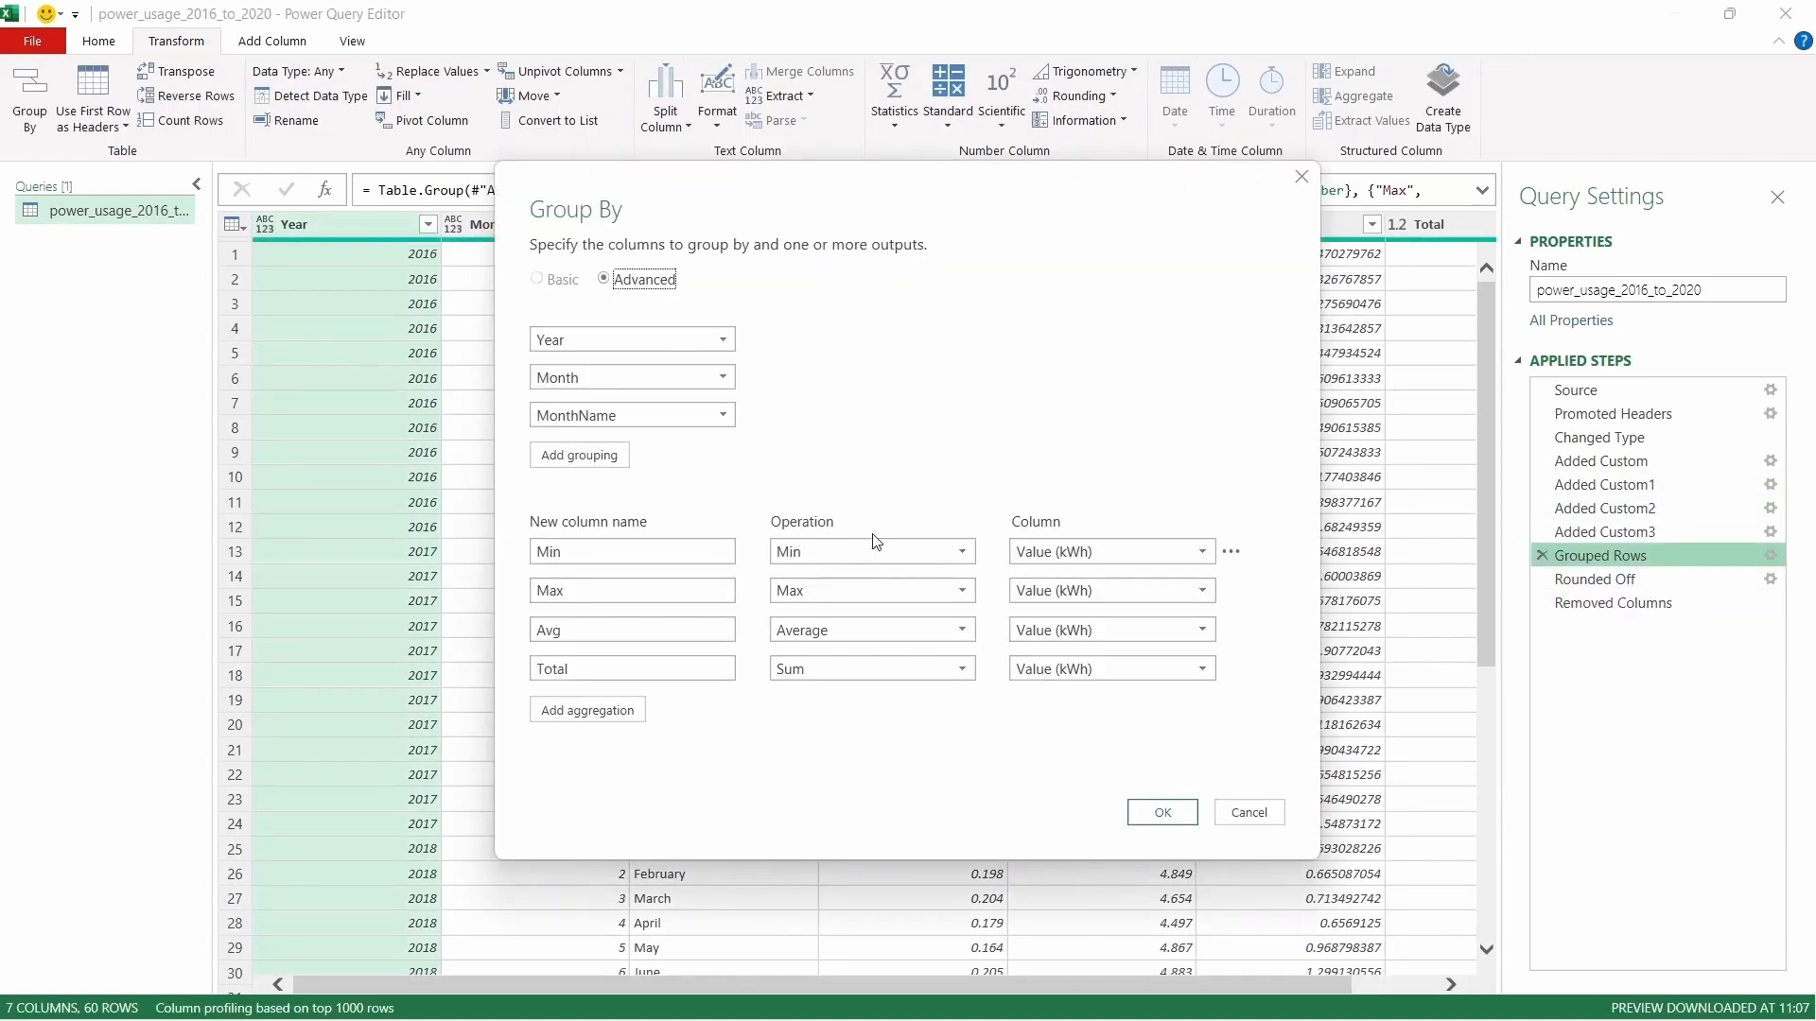
pyautogui.click(1250, 815)
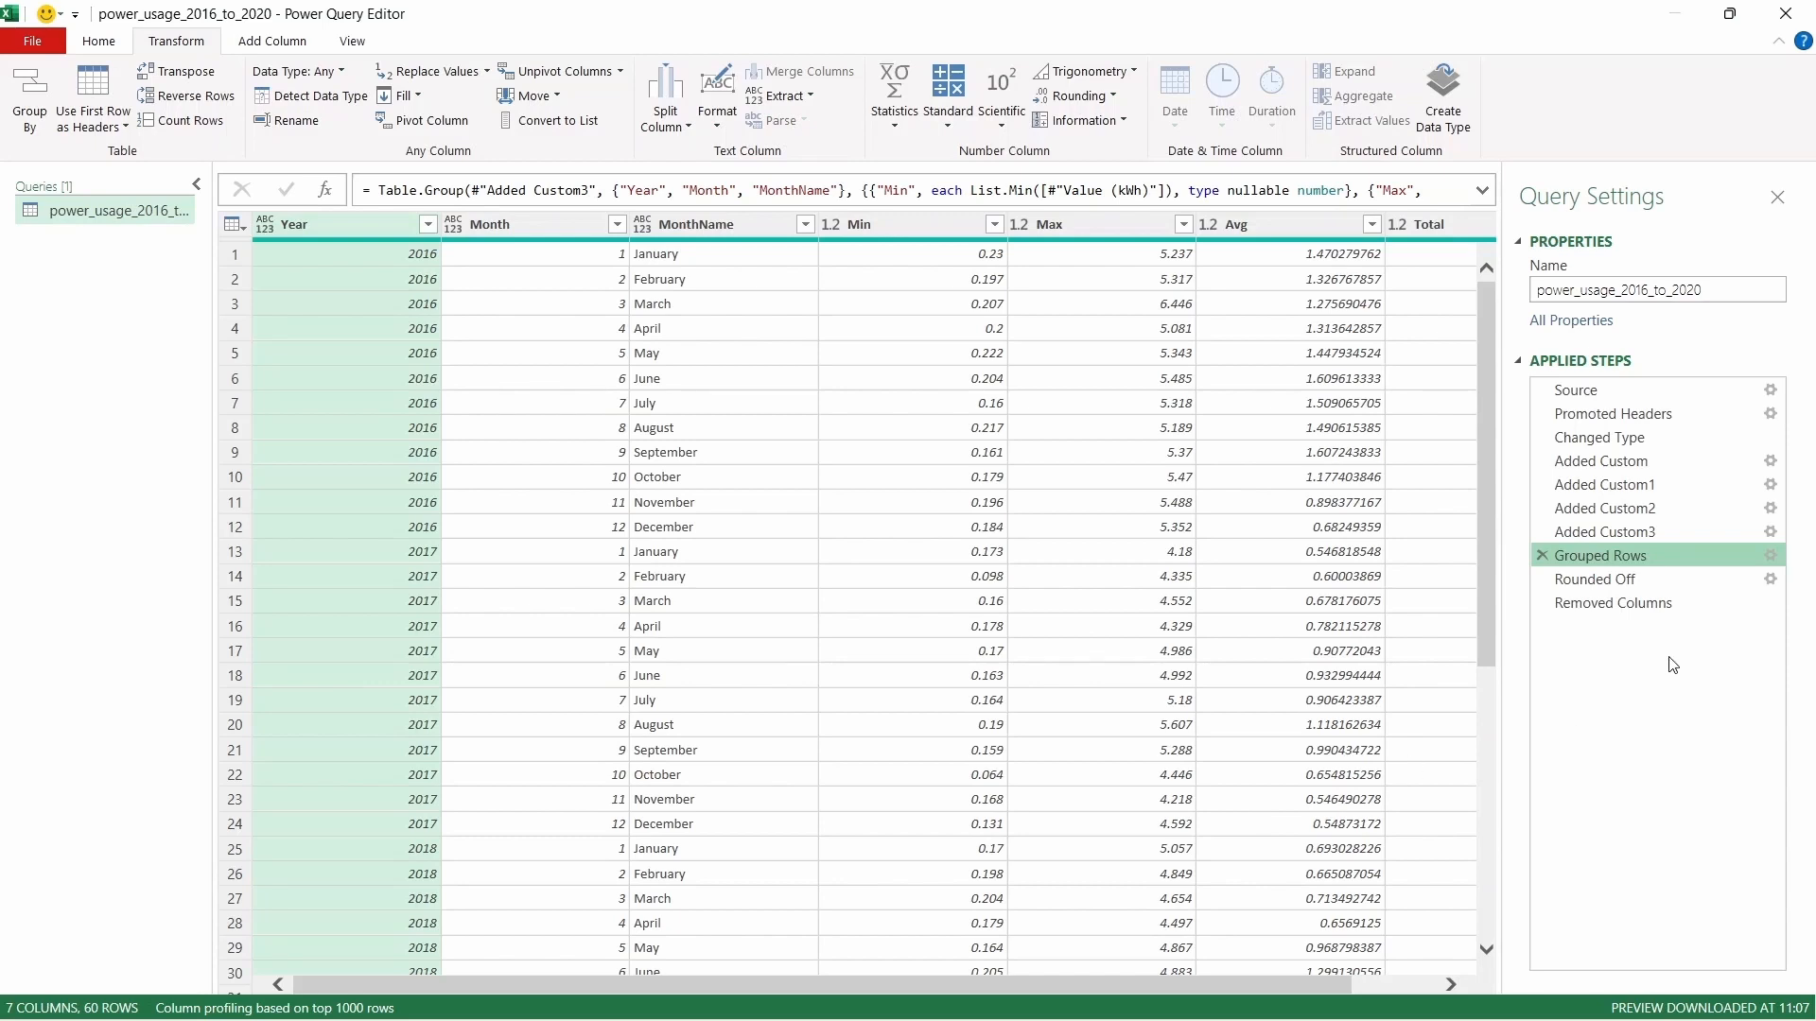
pyautogui.click(1617, 606)
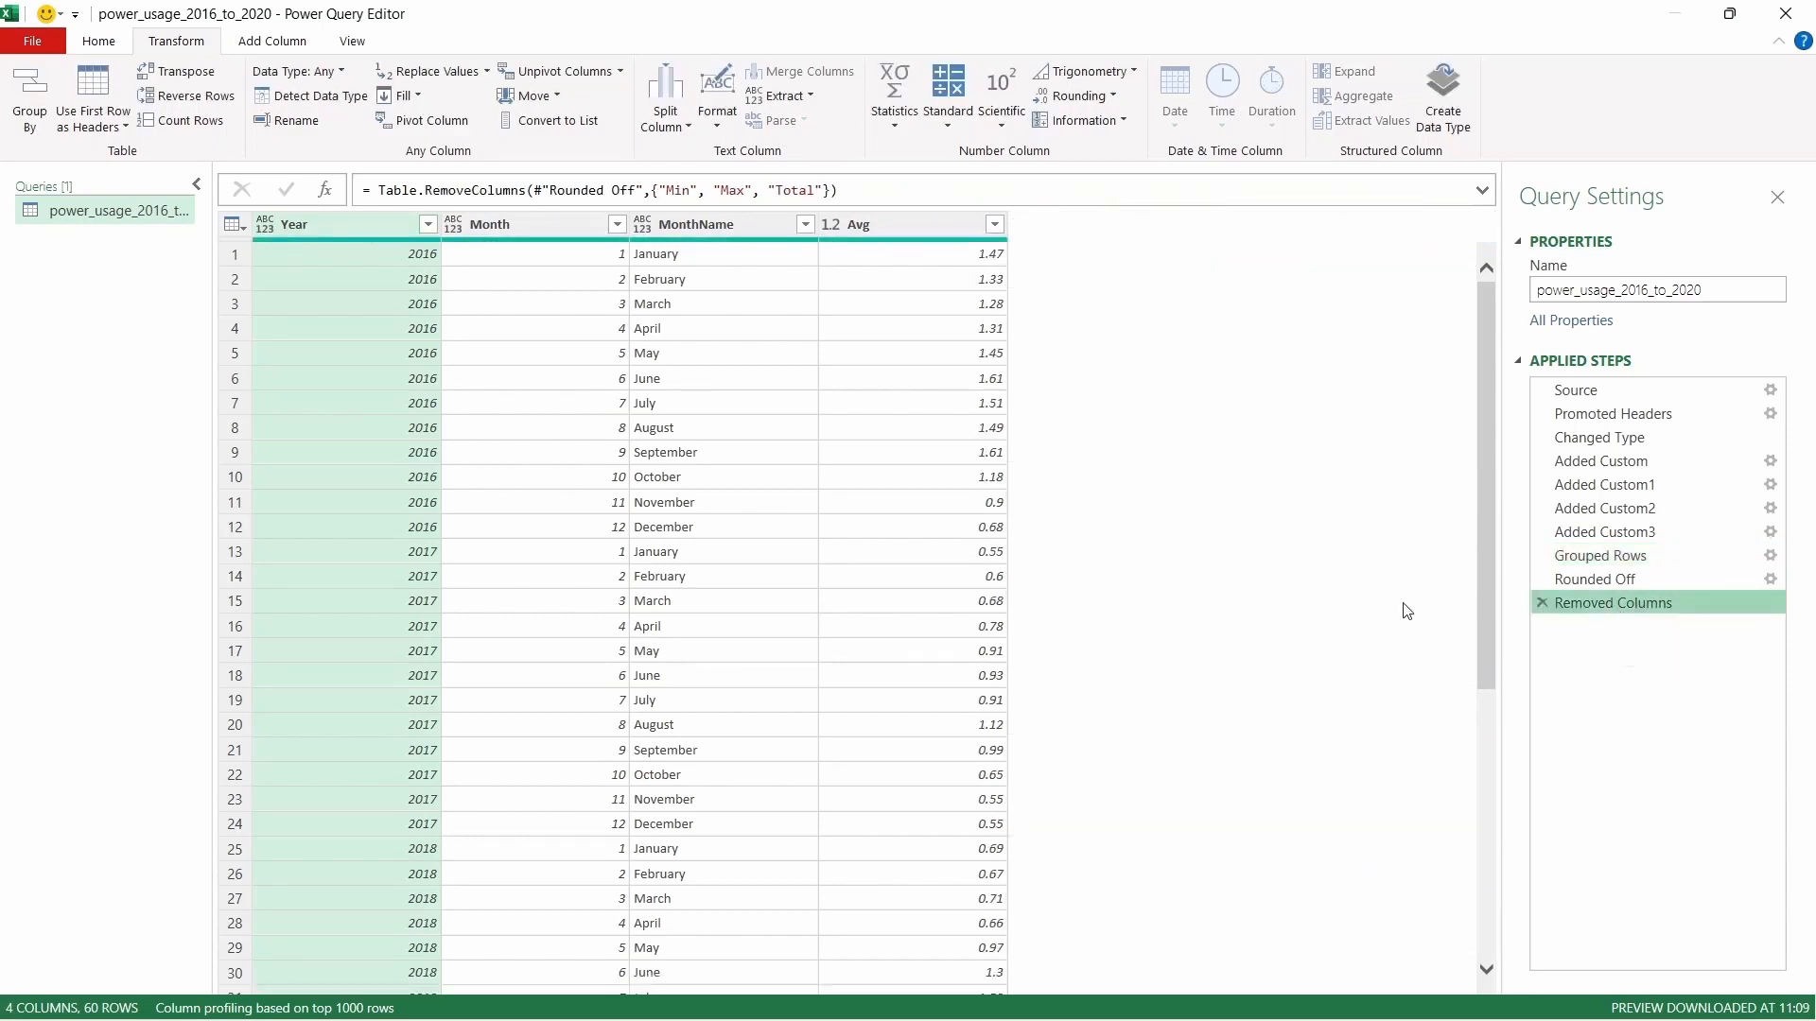
pyautogui.click(525, 411)
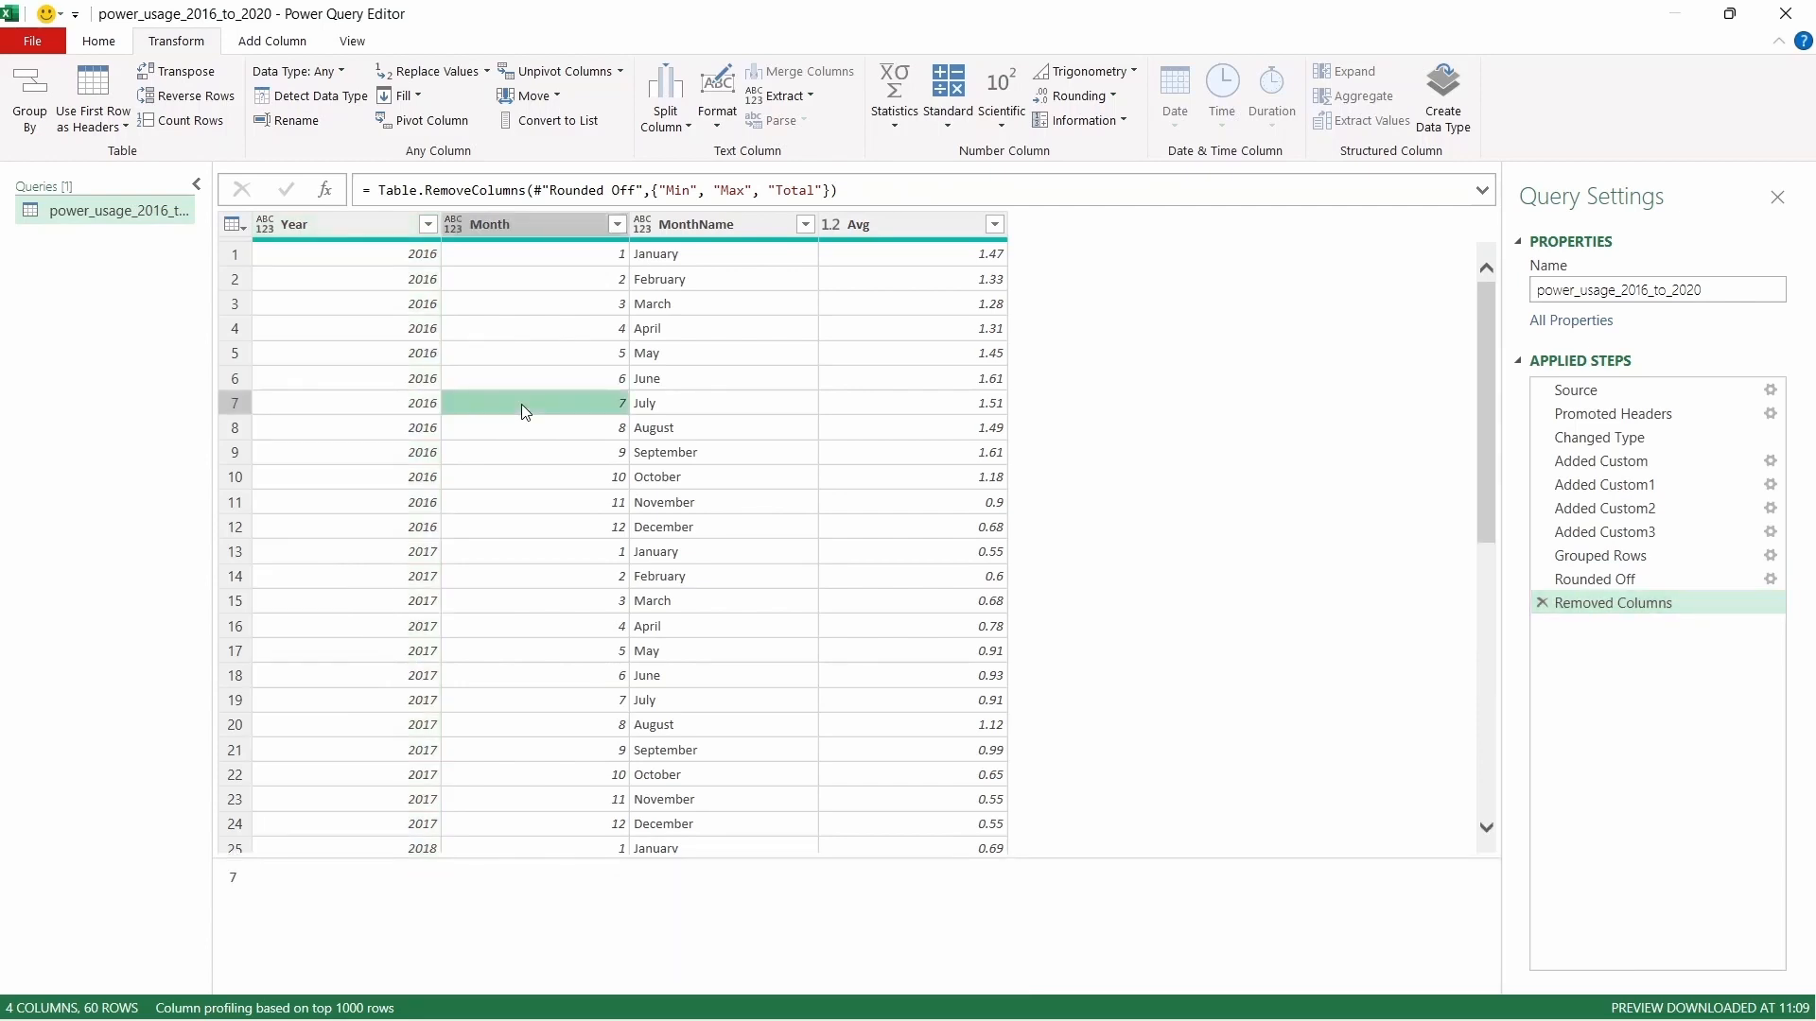
pyautogui.click(542, 284)
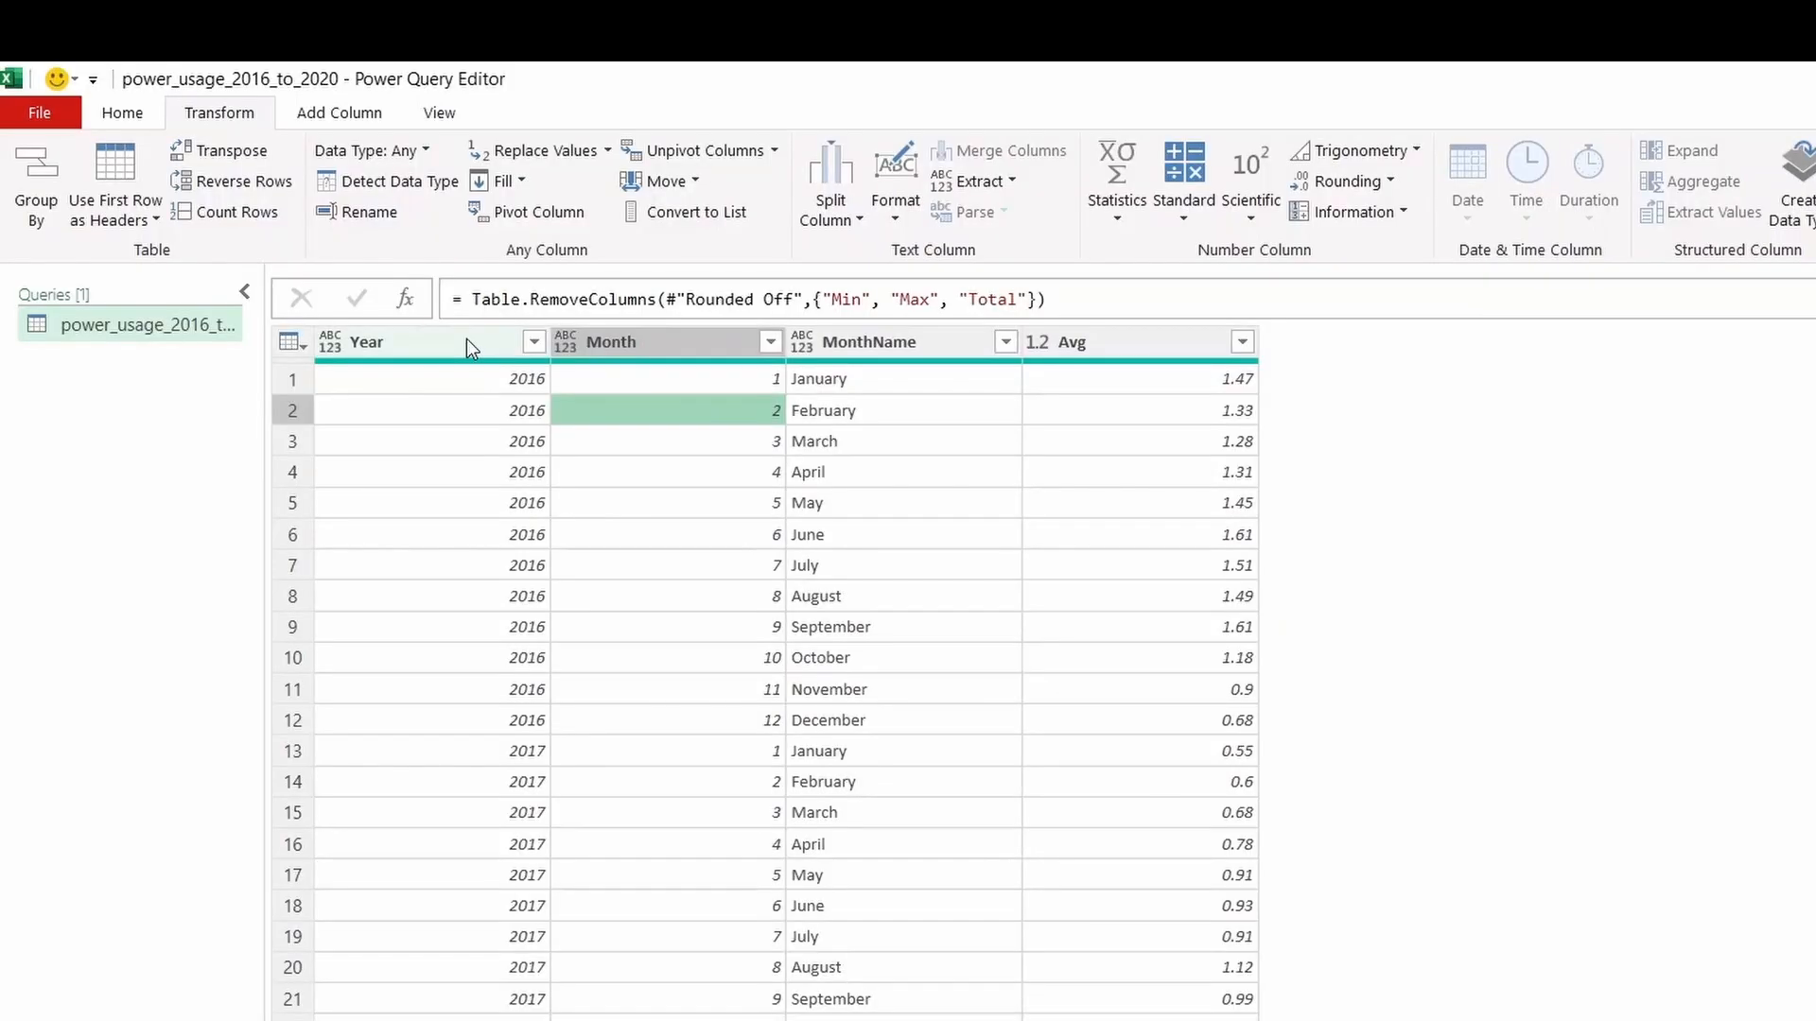
# Step: Pivot the Year column into new columns, using Avg as the values column
pyautogui.click(467, 342)
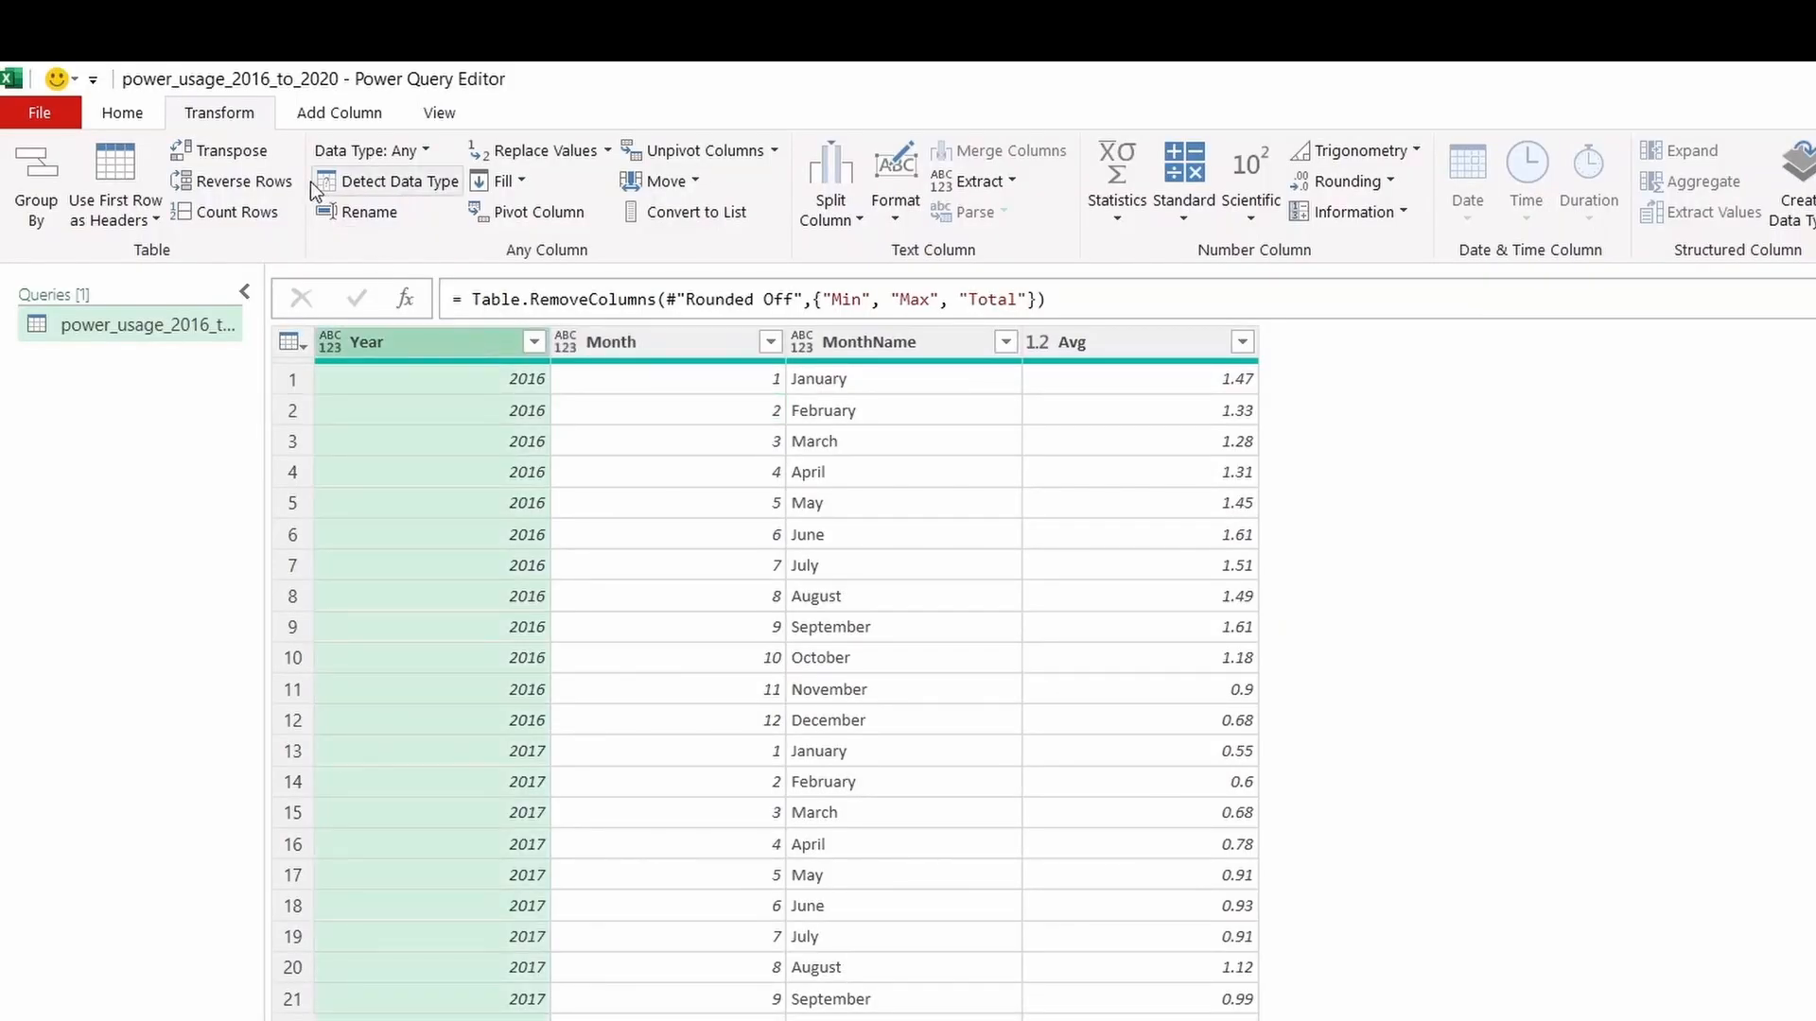
pyautogui.click(571, 220)
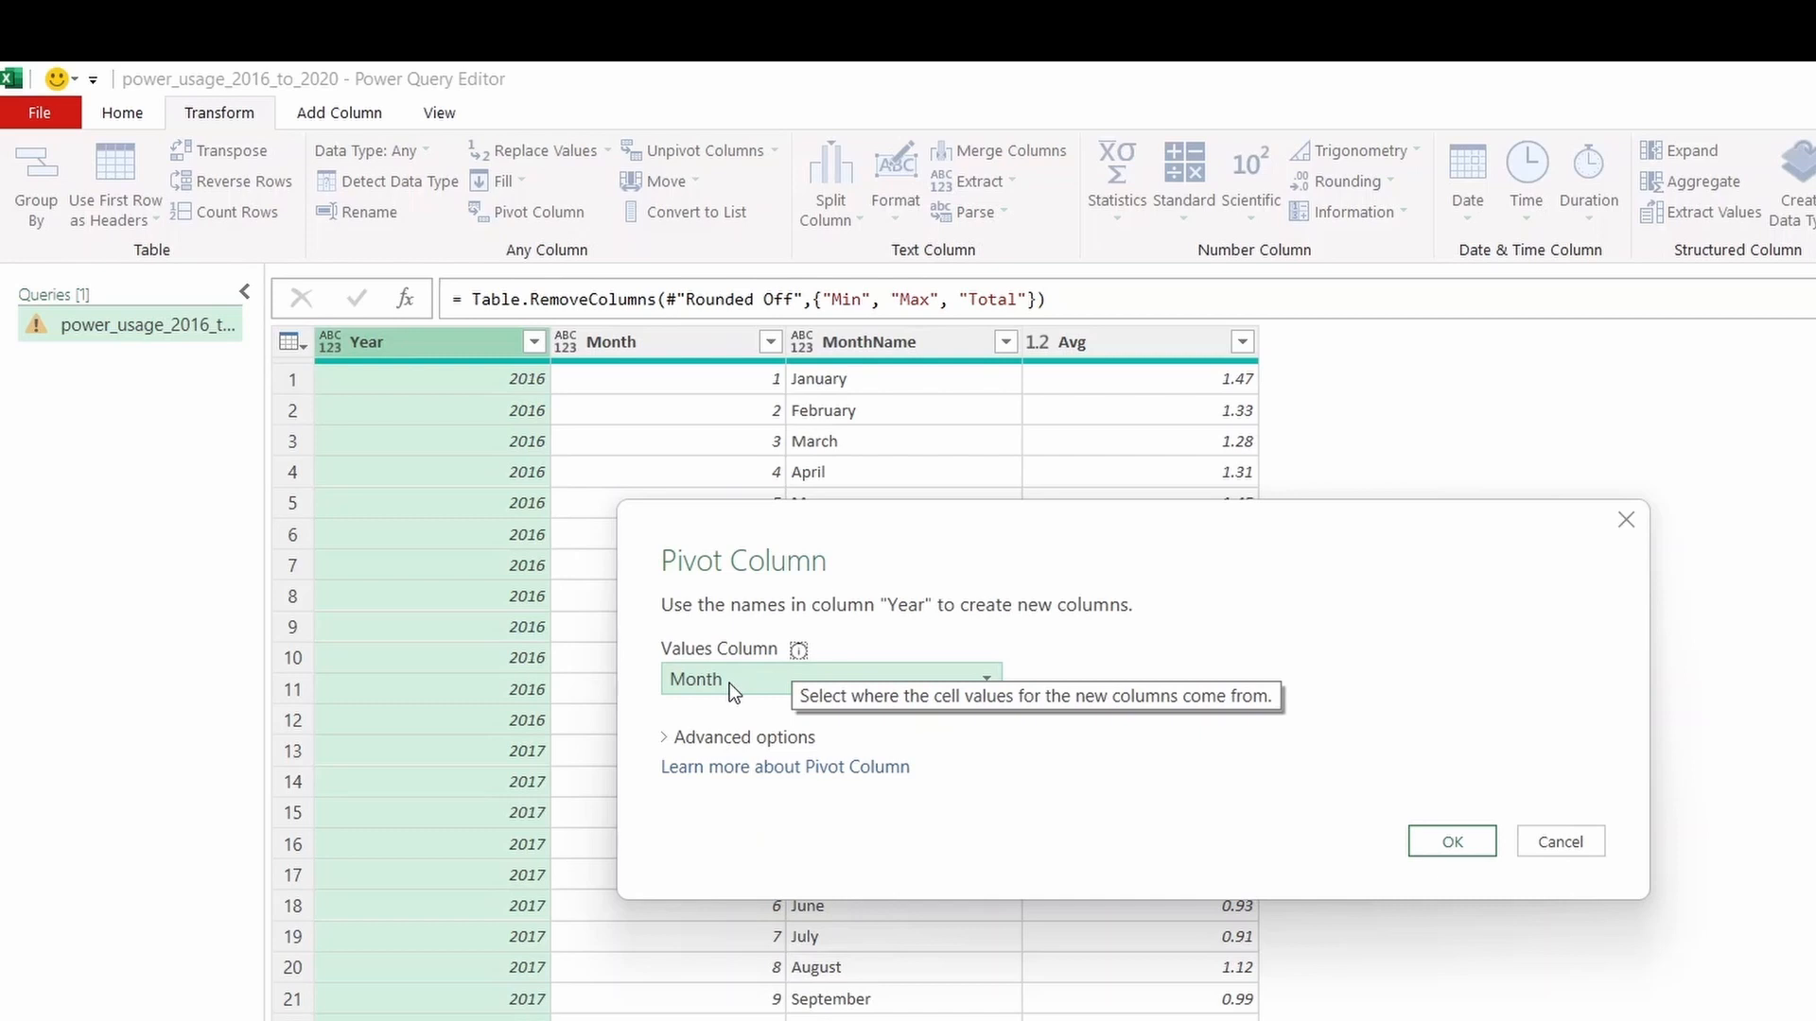
pyautogui.click(729, 683)
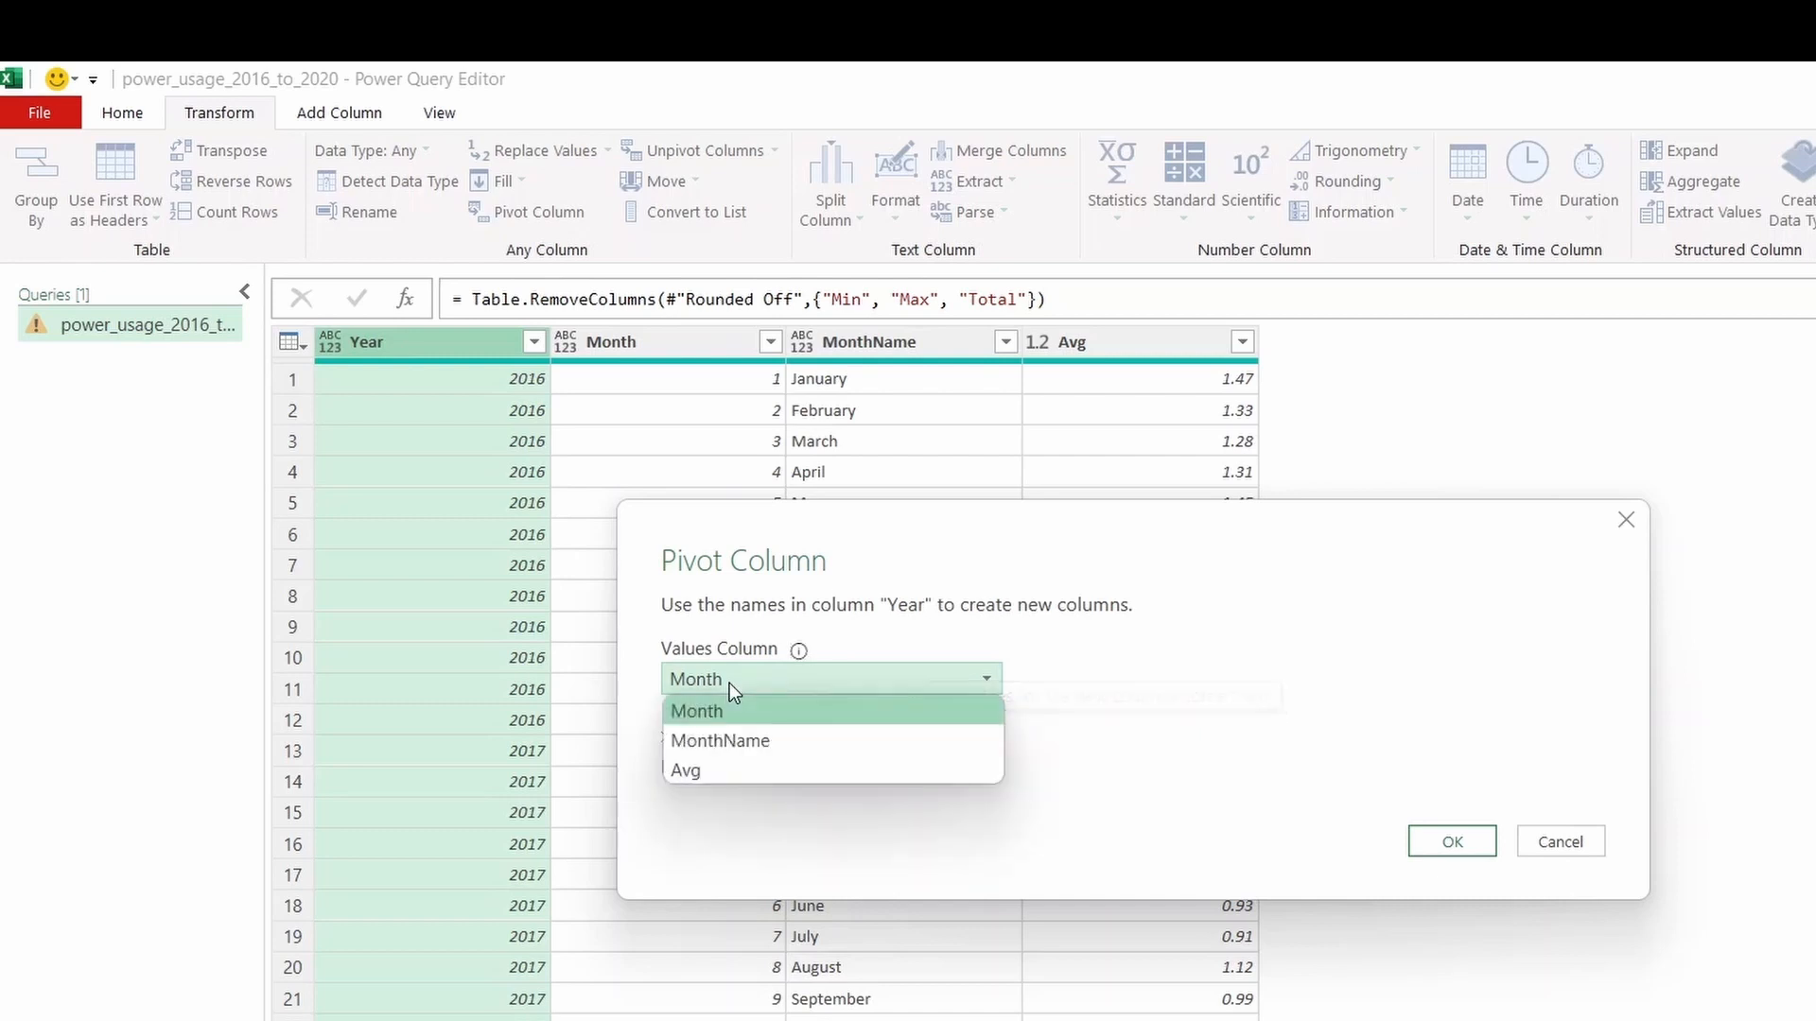
pyautogui.click(728, 785)
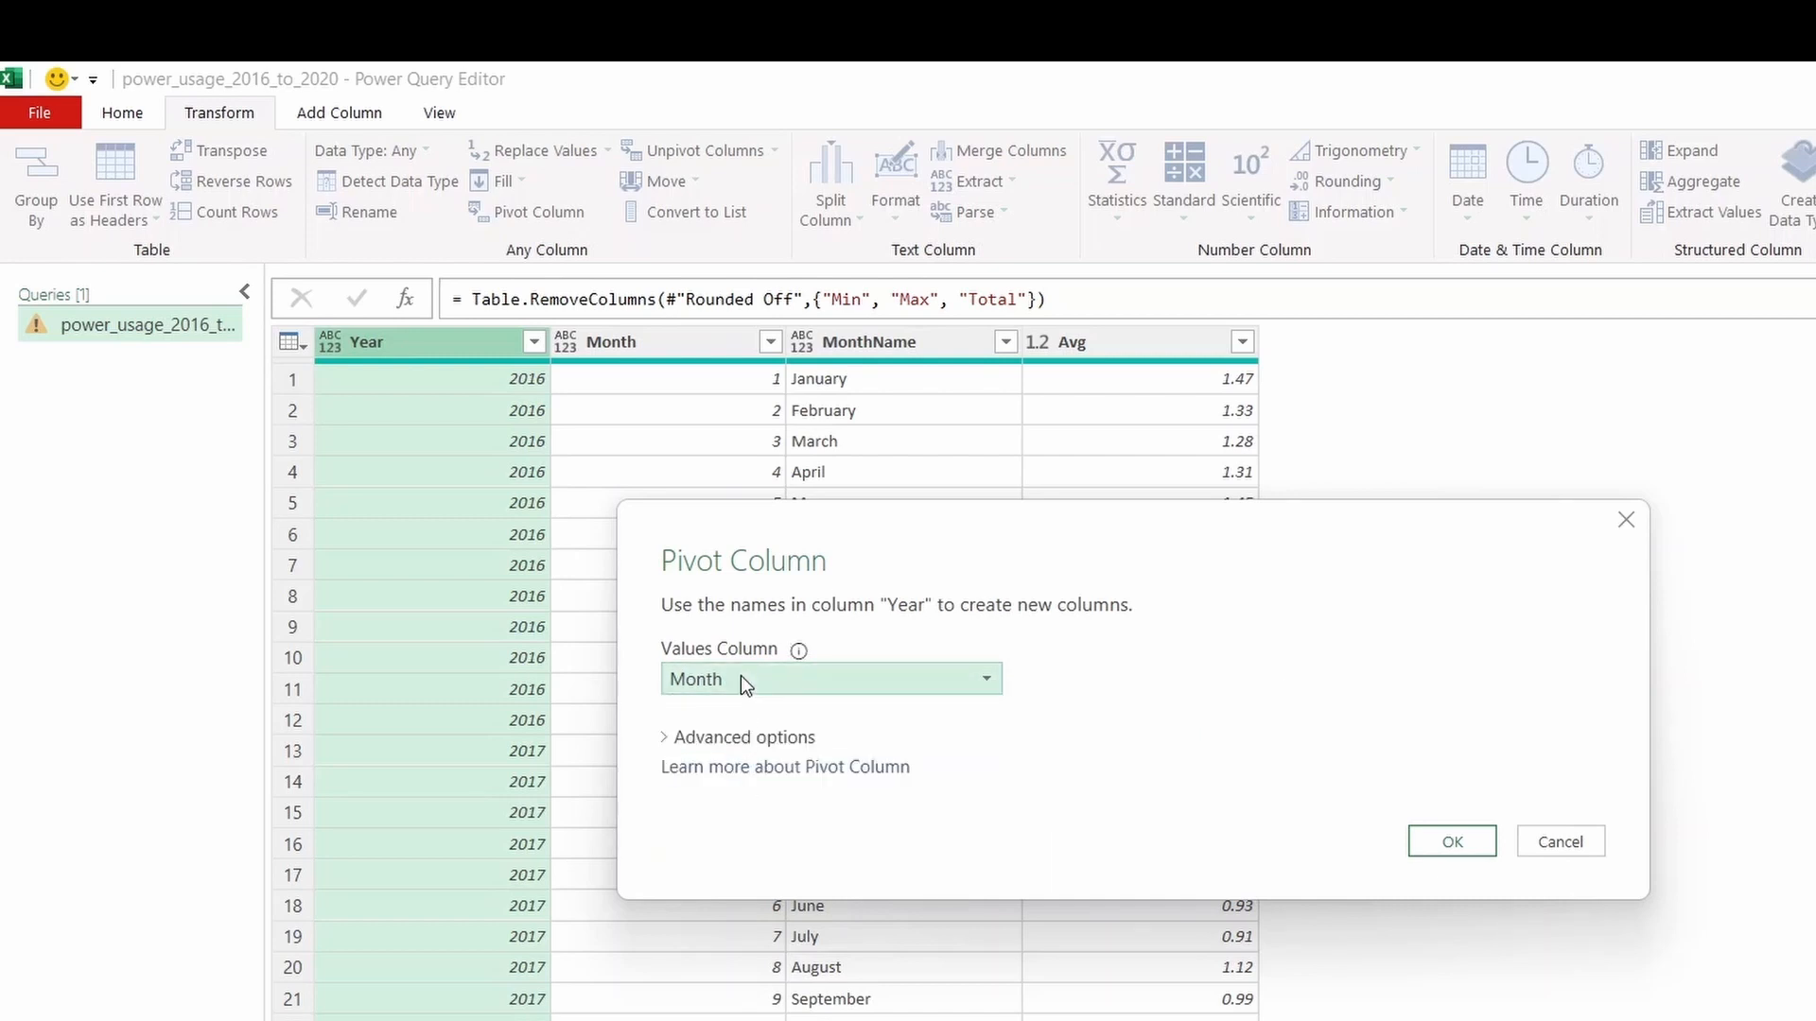
pyautogui.click(740, 677)
pyautogui.click(713, 770)
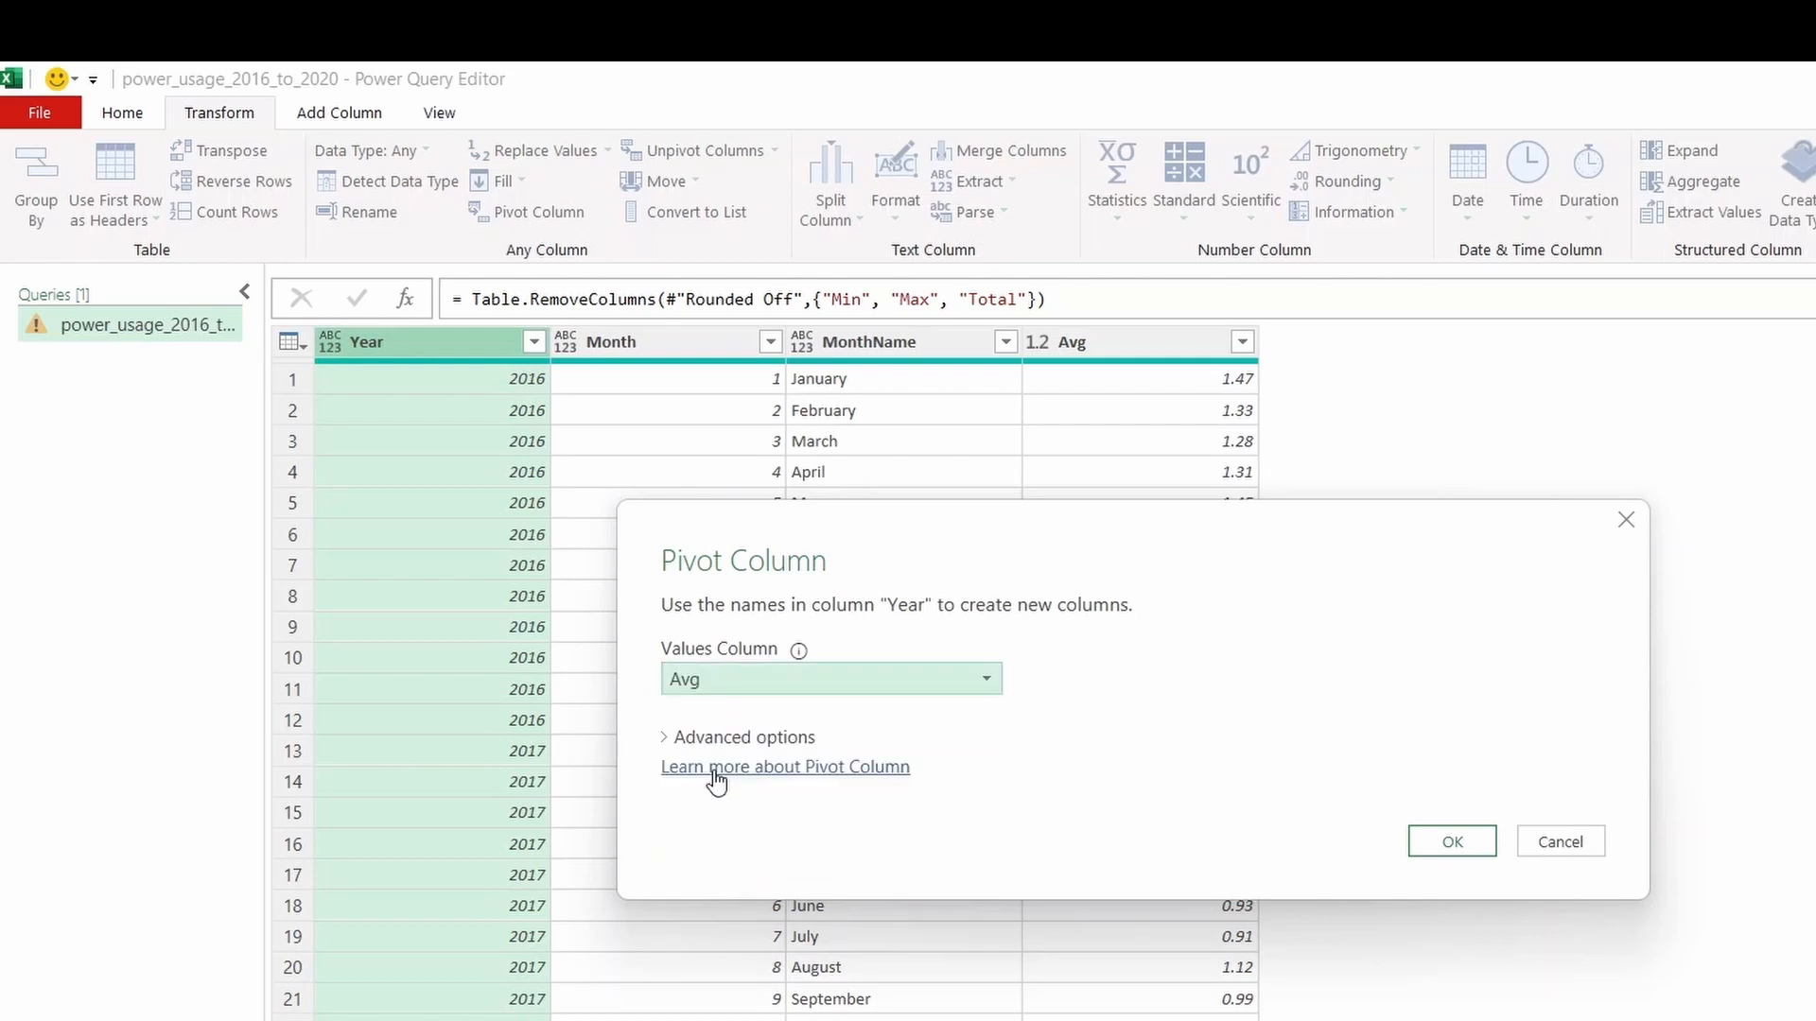
pyautogui.click(1454, 842)
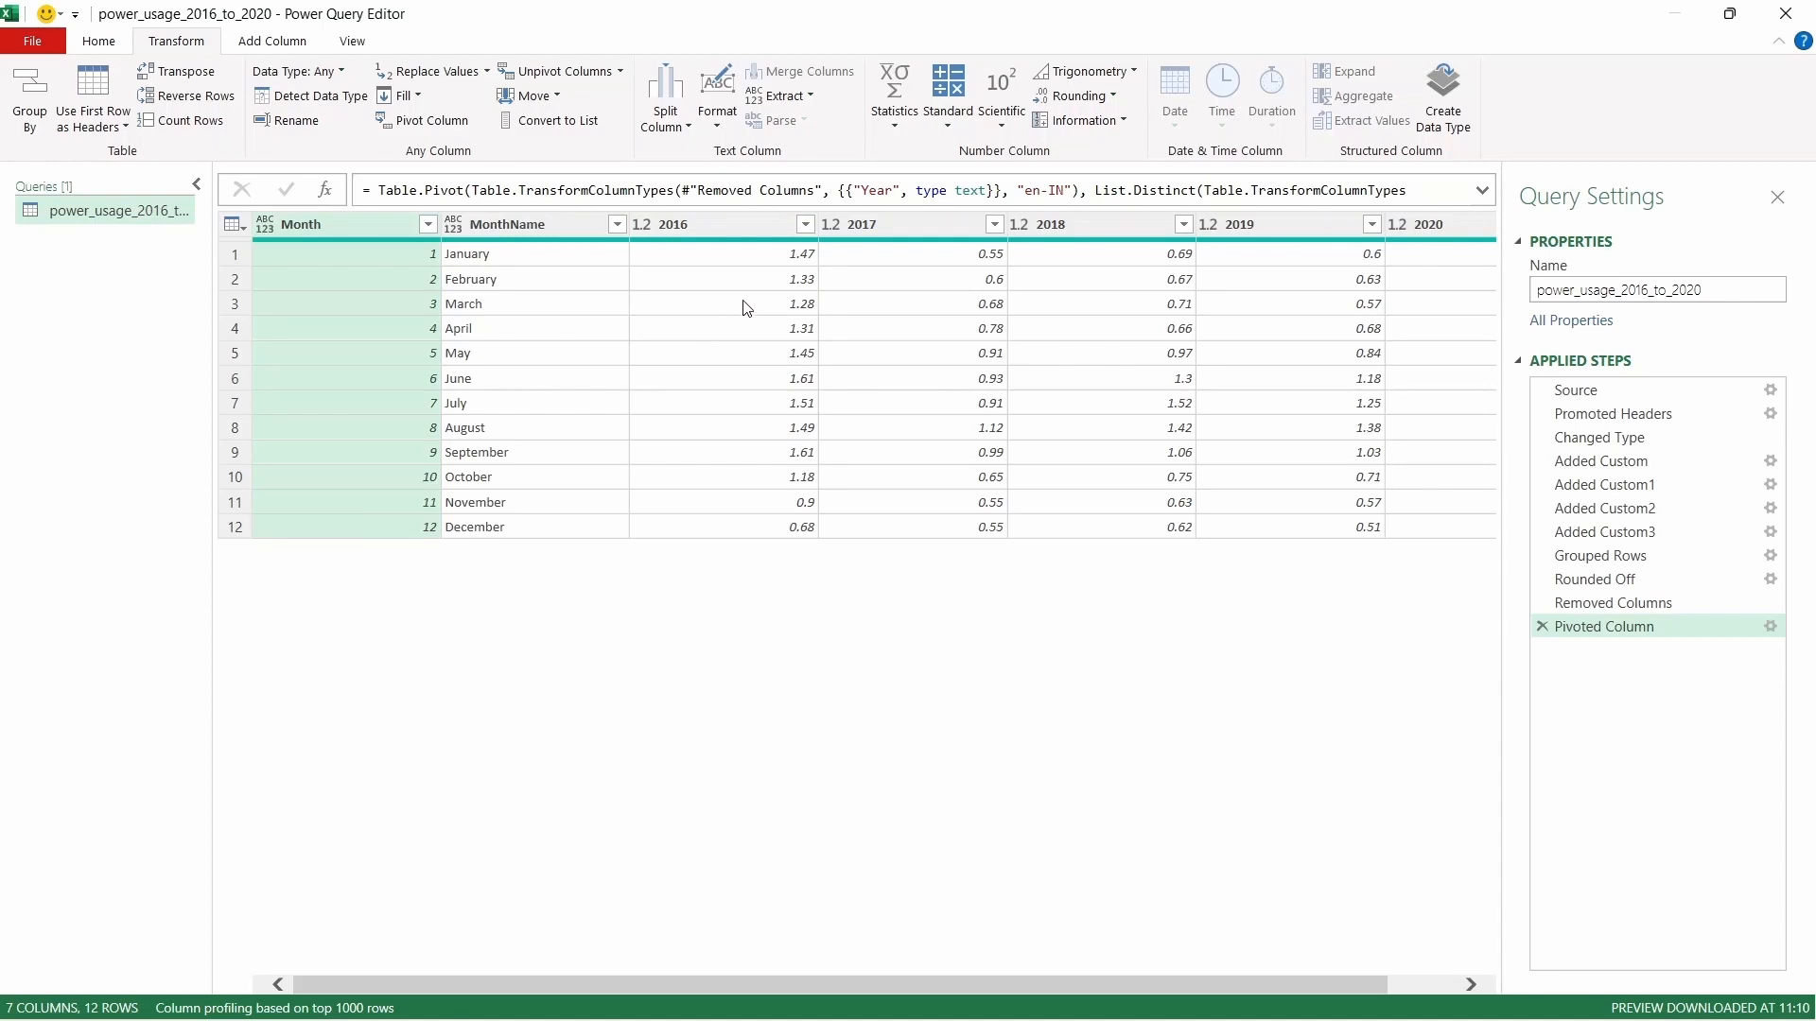
# Step: Try unpivoting only the selected 2016 to 2020 columns, and delete that applied step
pyautogui.click(717, 224)
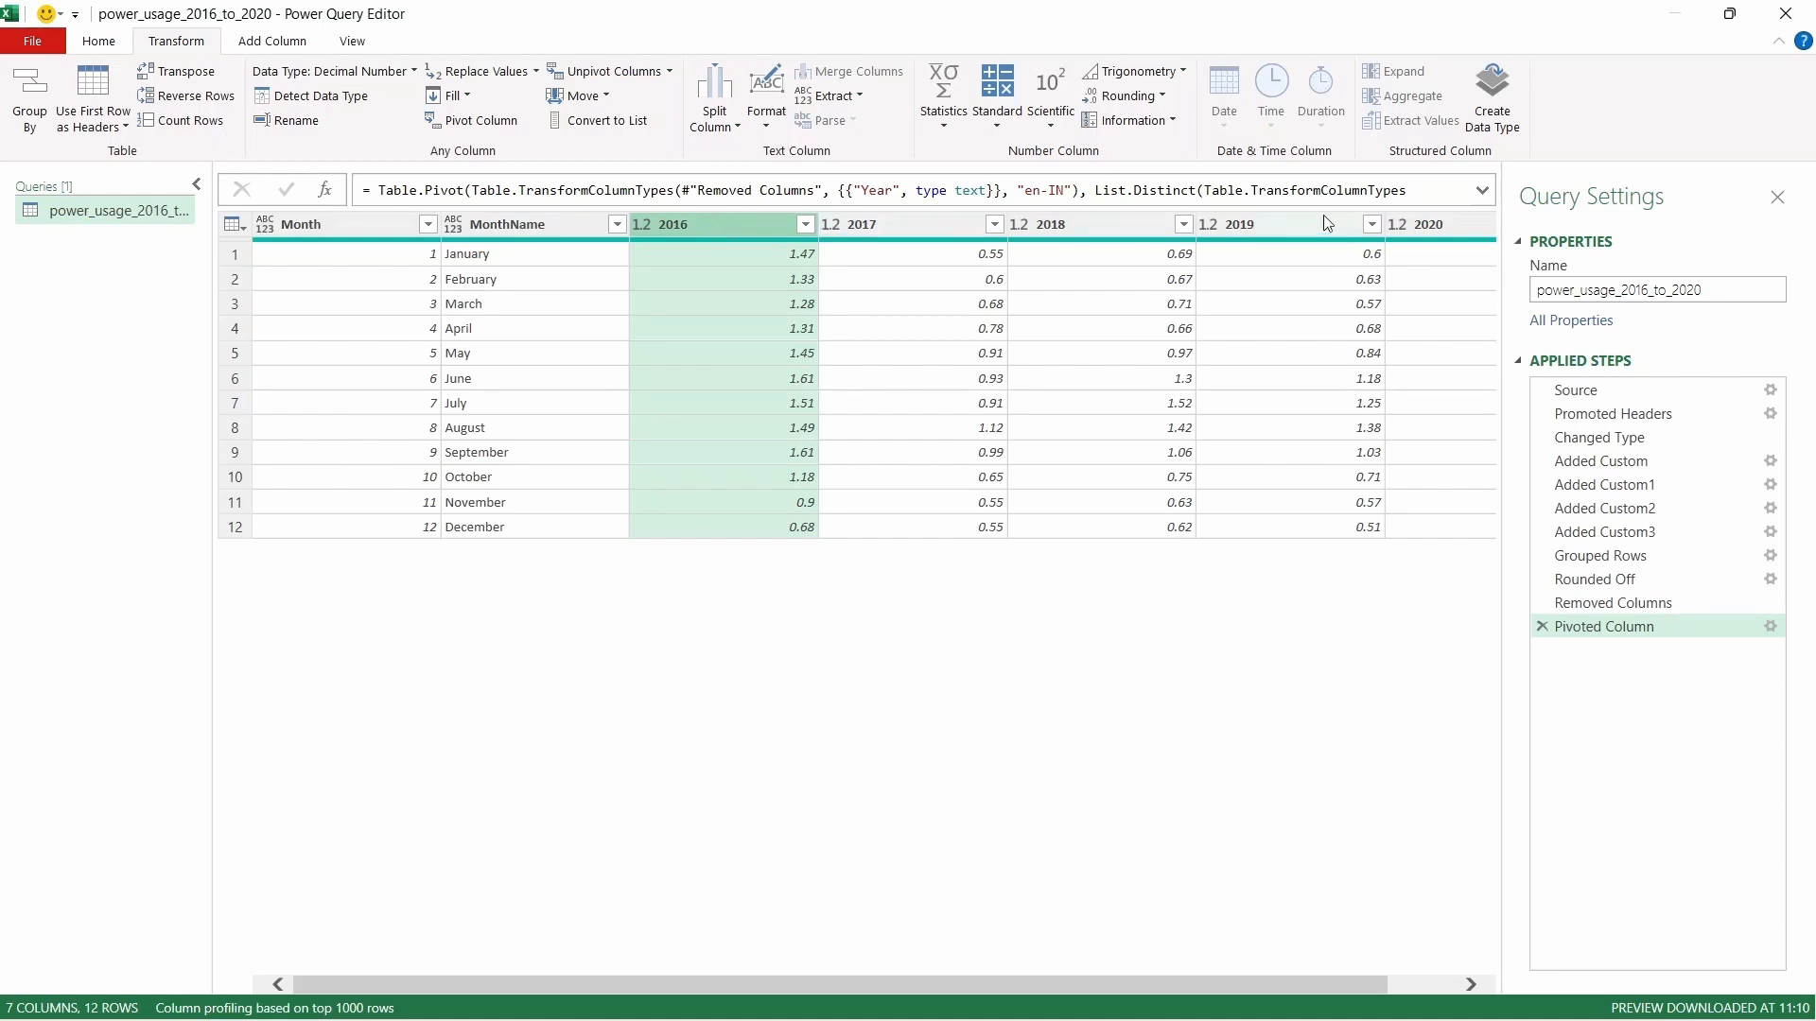
pyautogui.keyDown('shift'); pyautogui.click(1443, 224); pyautogui.keyUp('shift')
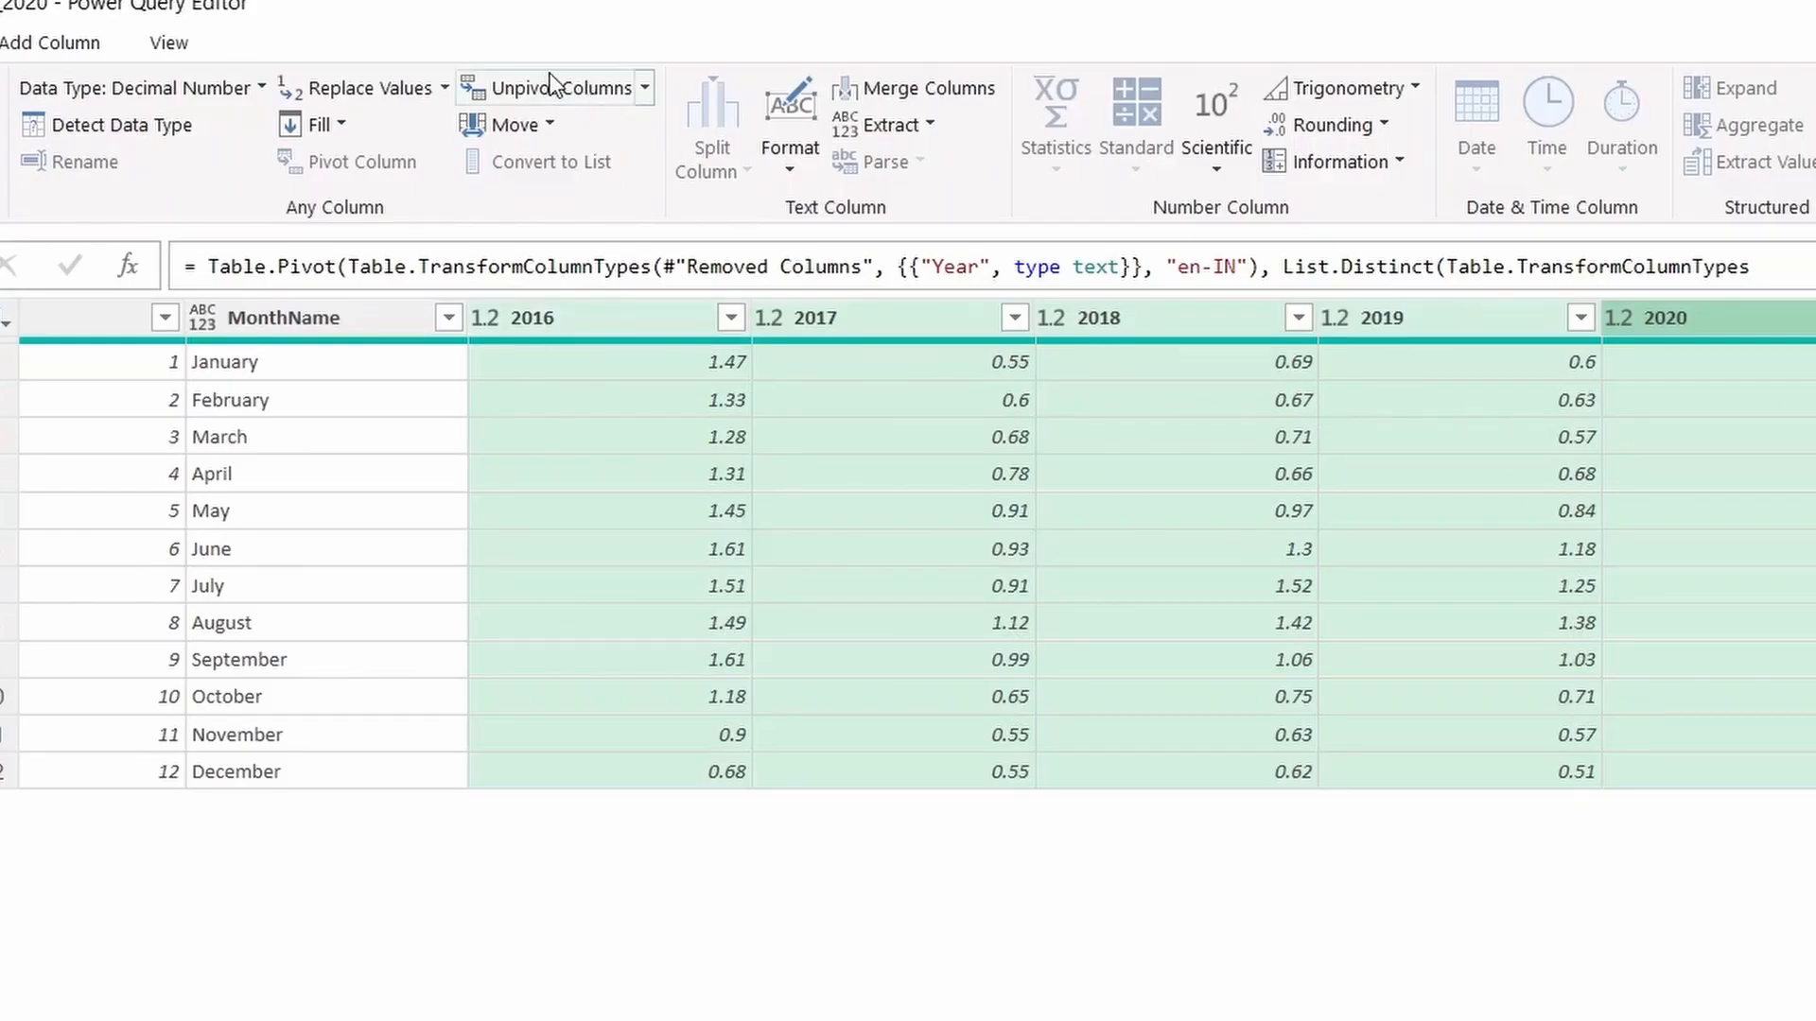
pyautogui.click(646, 88)
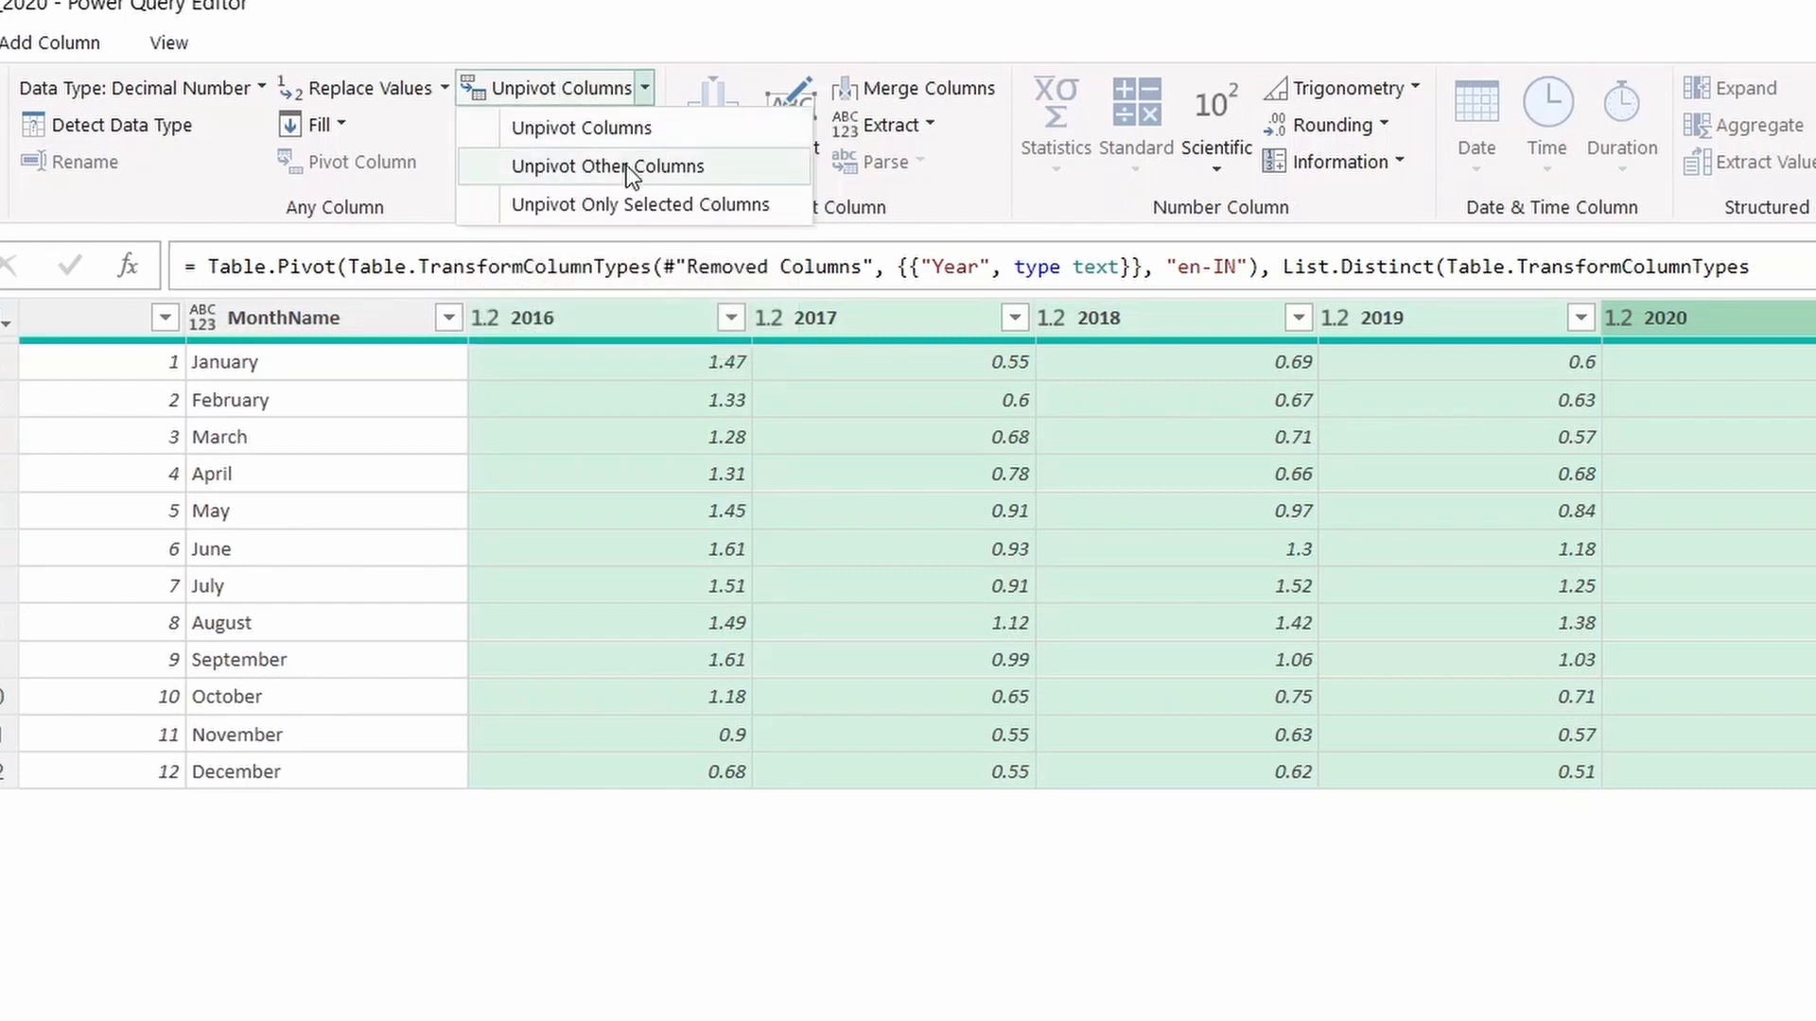
pyautogui.click(629, 205)
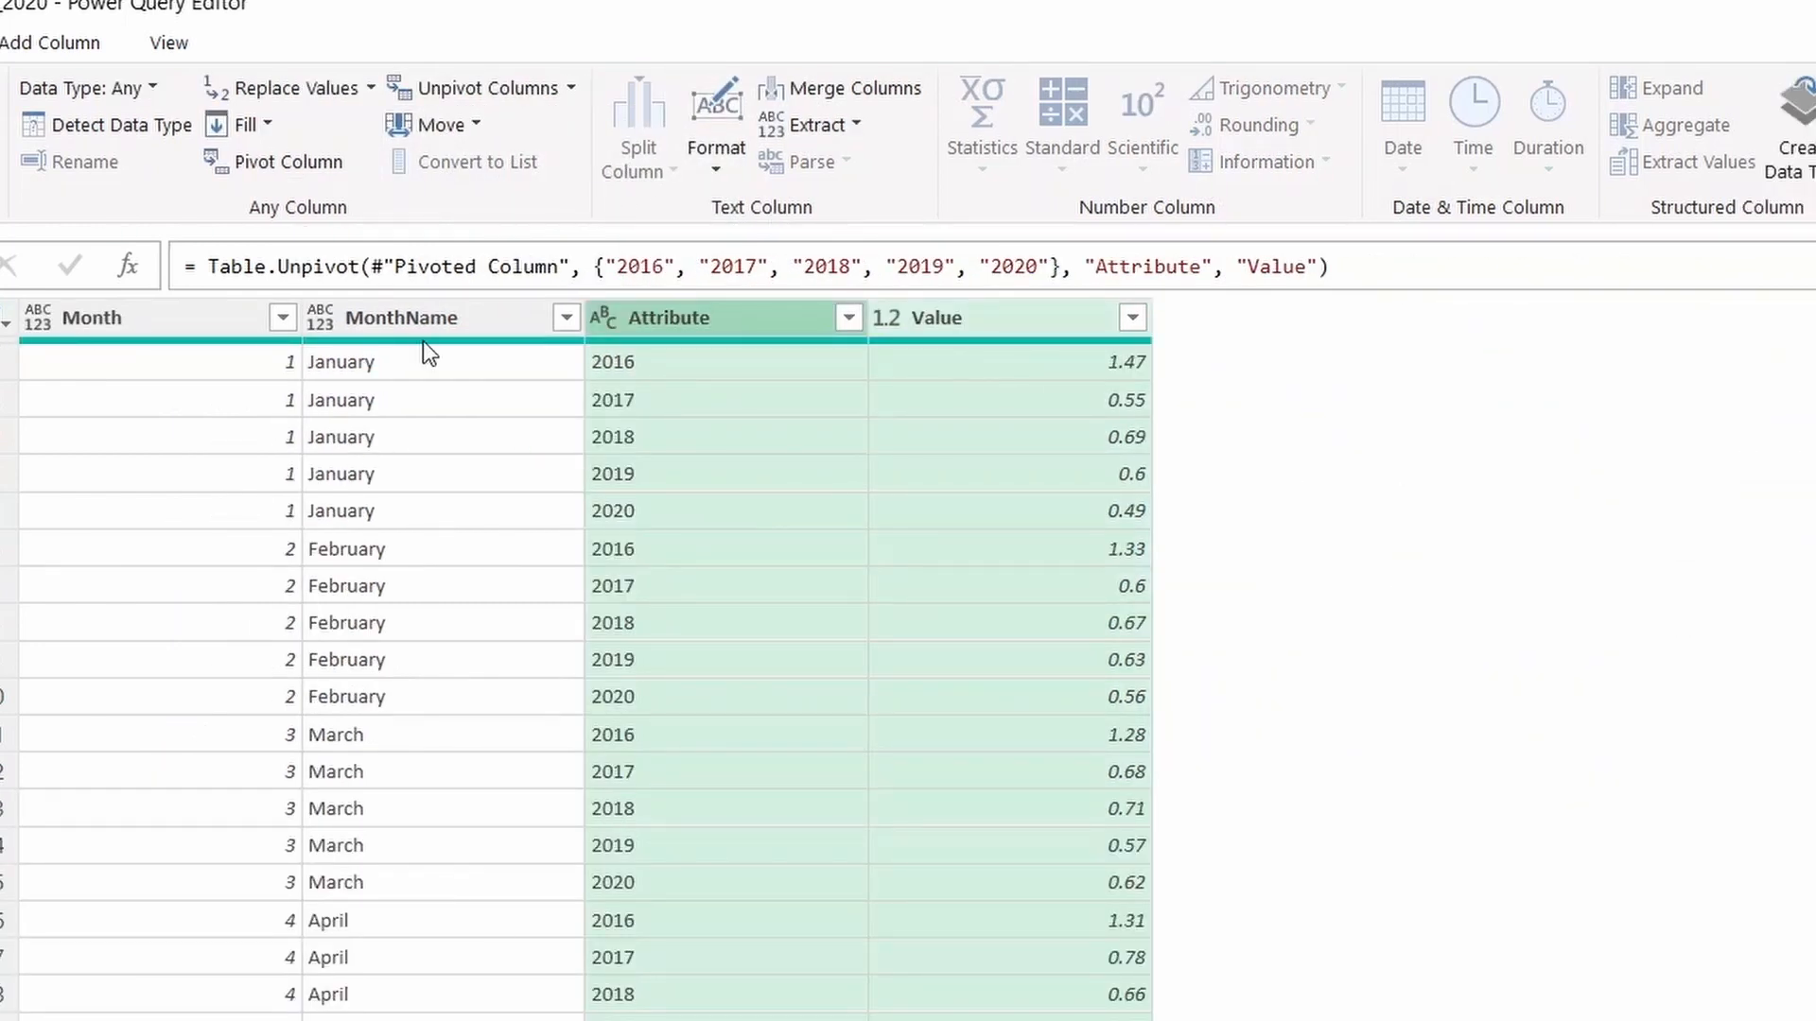
pyautogui.click(648, 327)
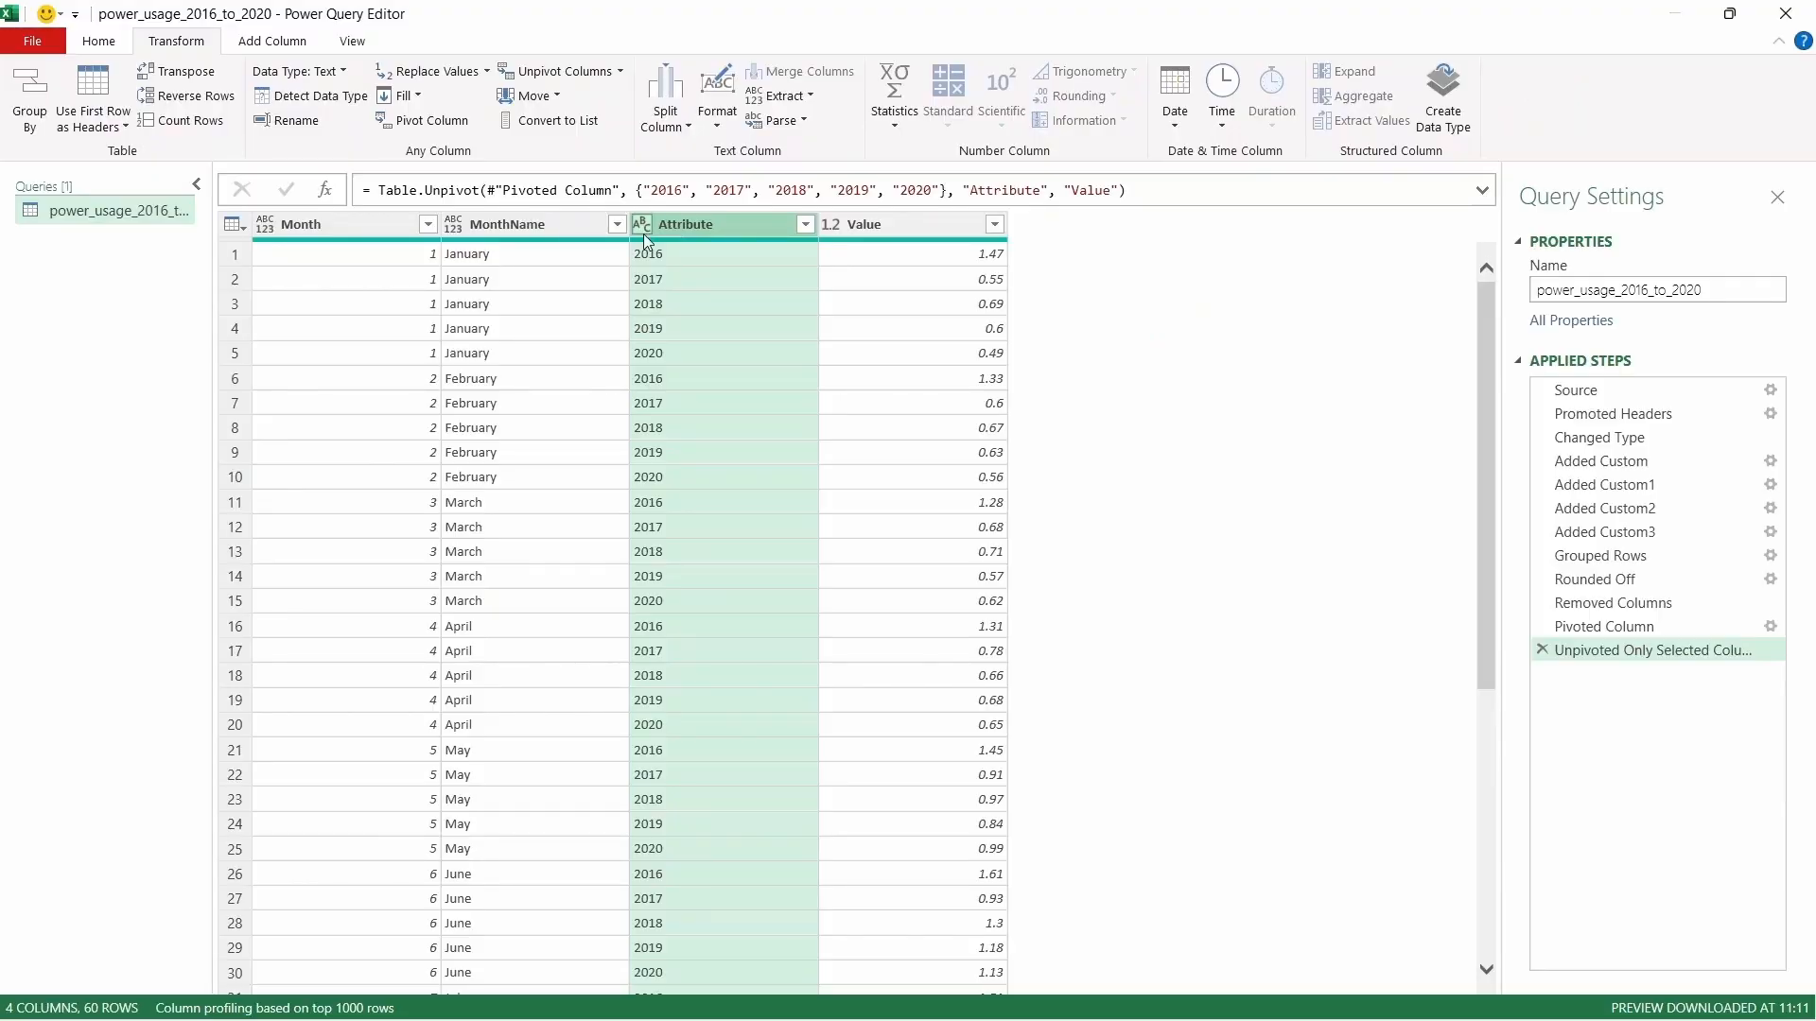
pyautogui.click(1540, 650)
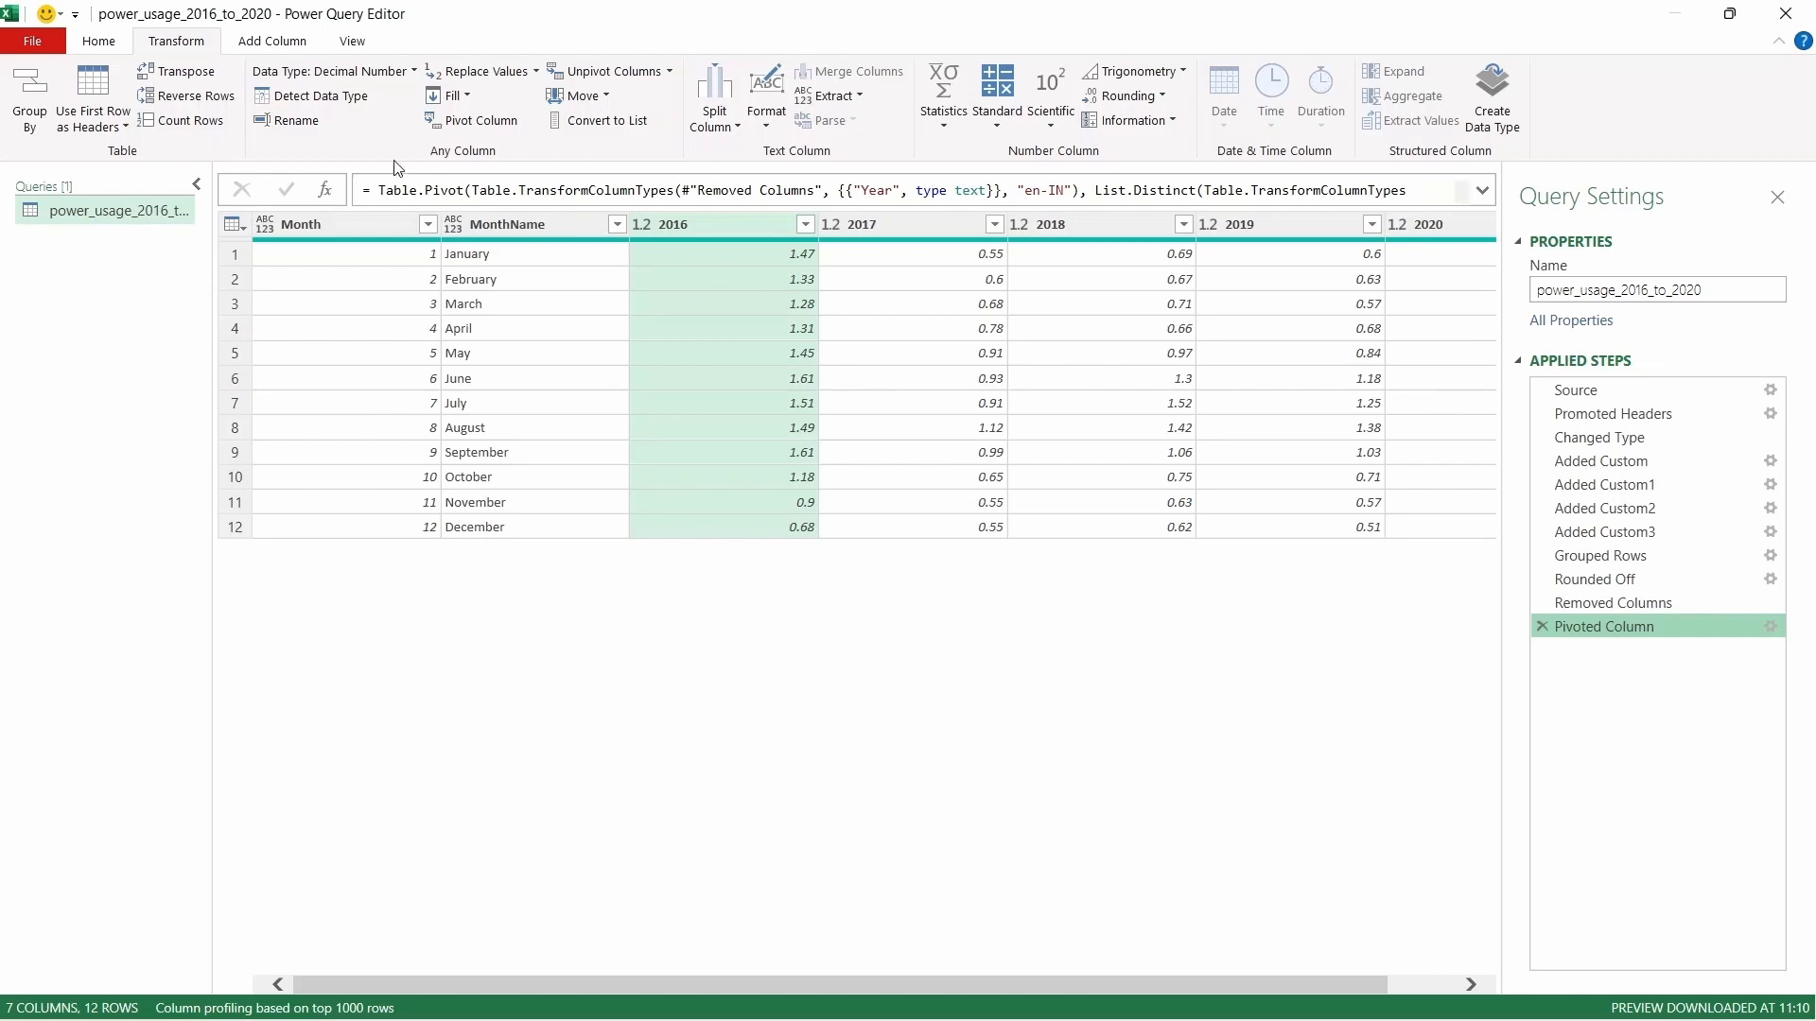
# Step: Close and load the pivoted query into the Excel worksheet, and enlarge the view of the loaded table
pyautogui.click(112, 47)
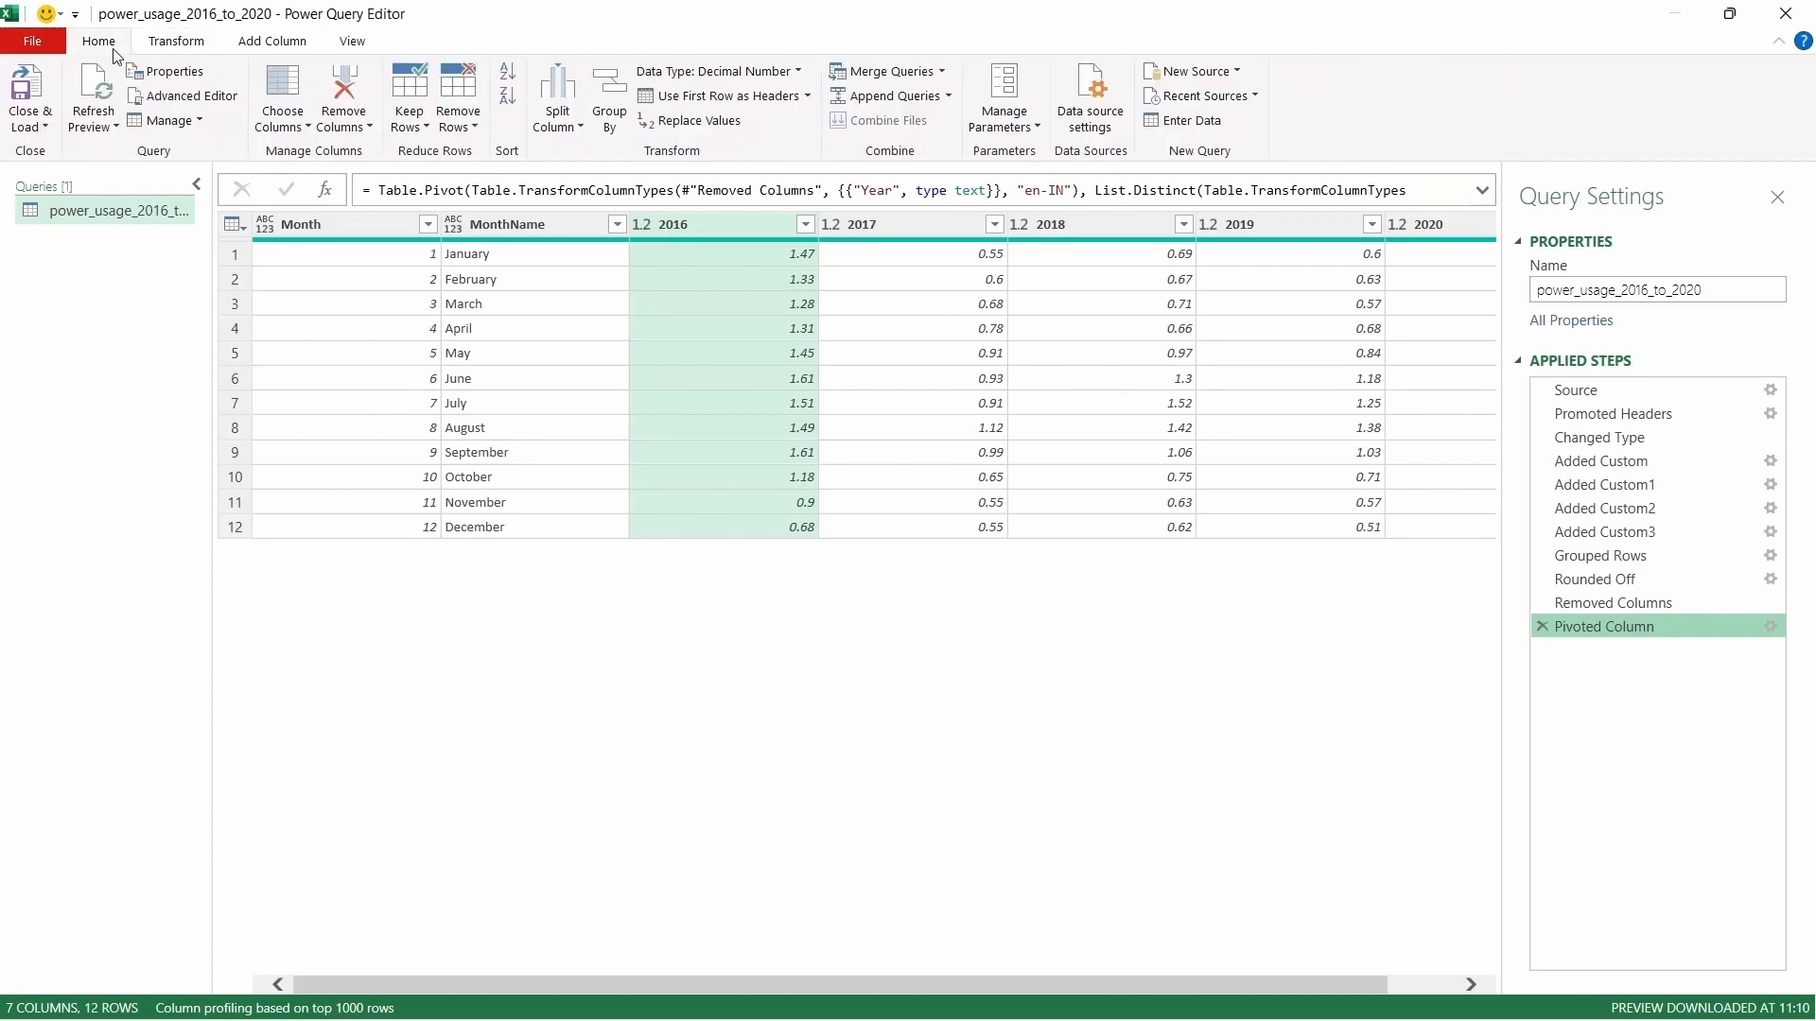
pyautogui.click(44, 127)
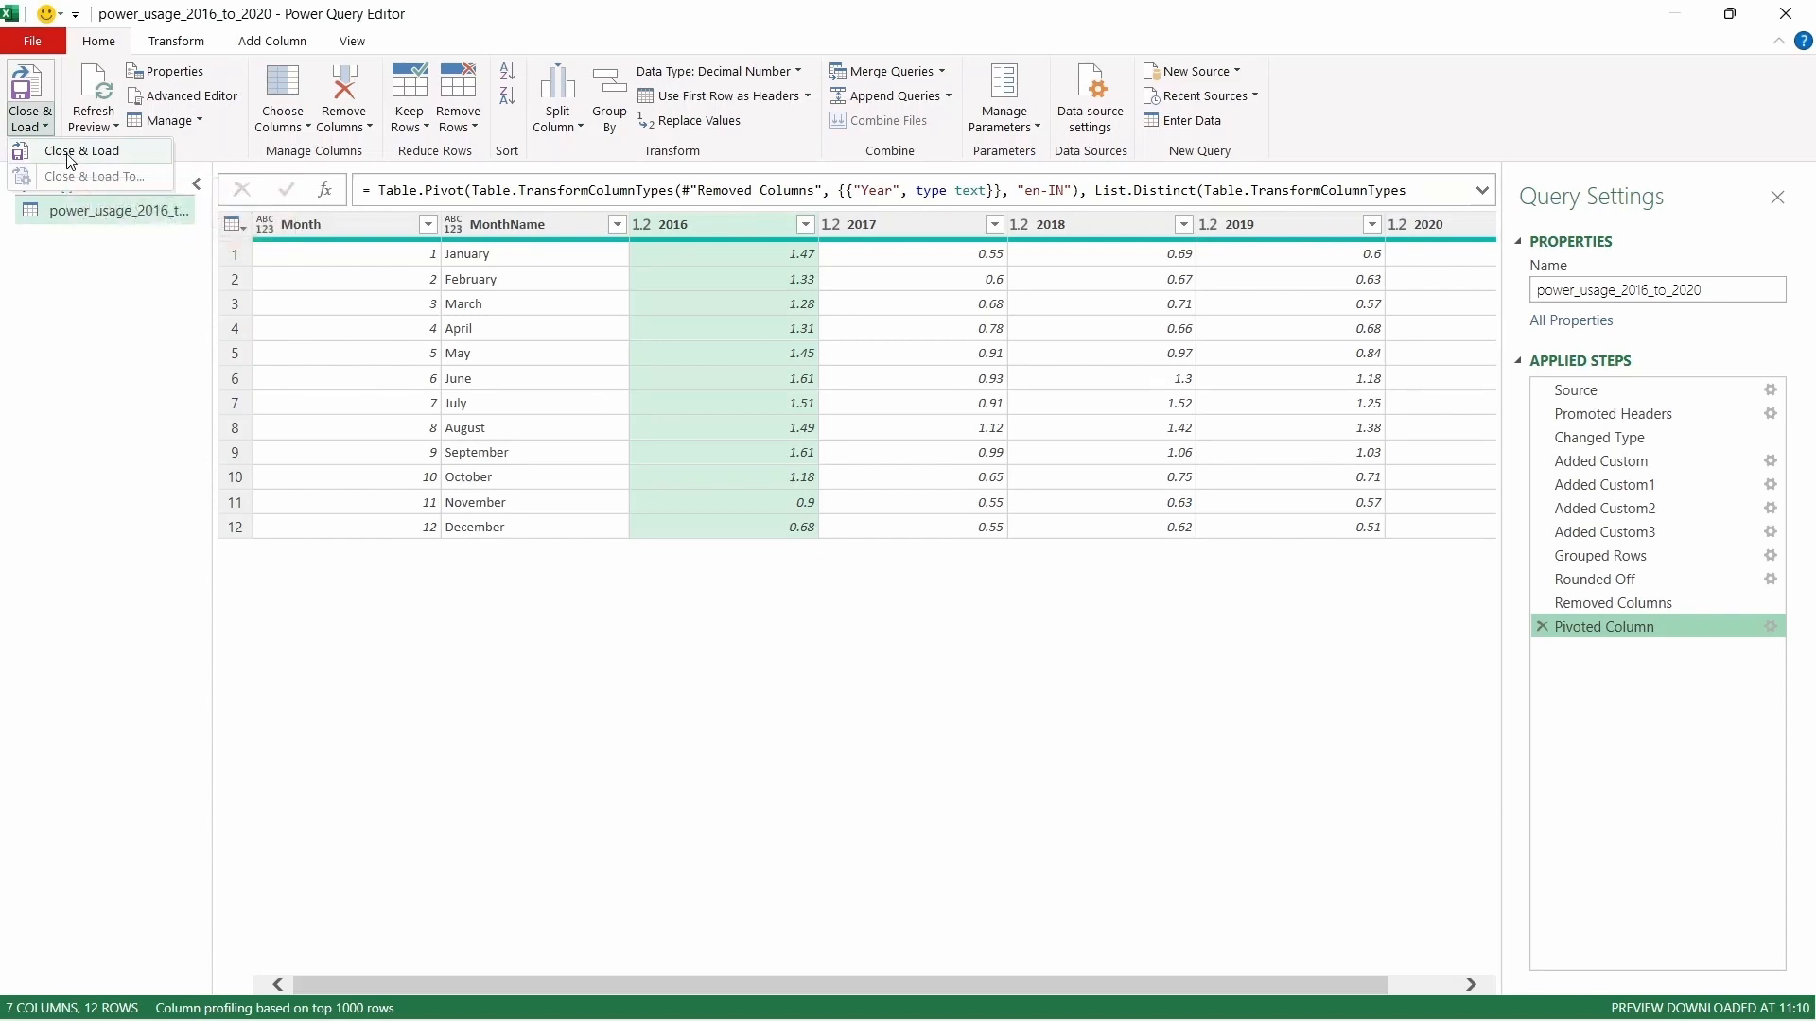
pyautogui.click(70, 156)
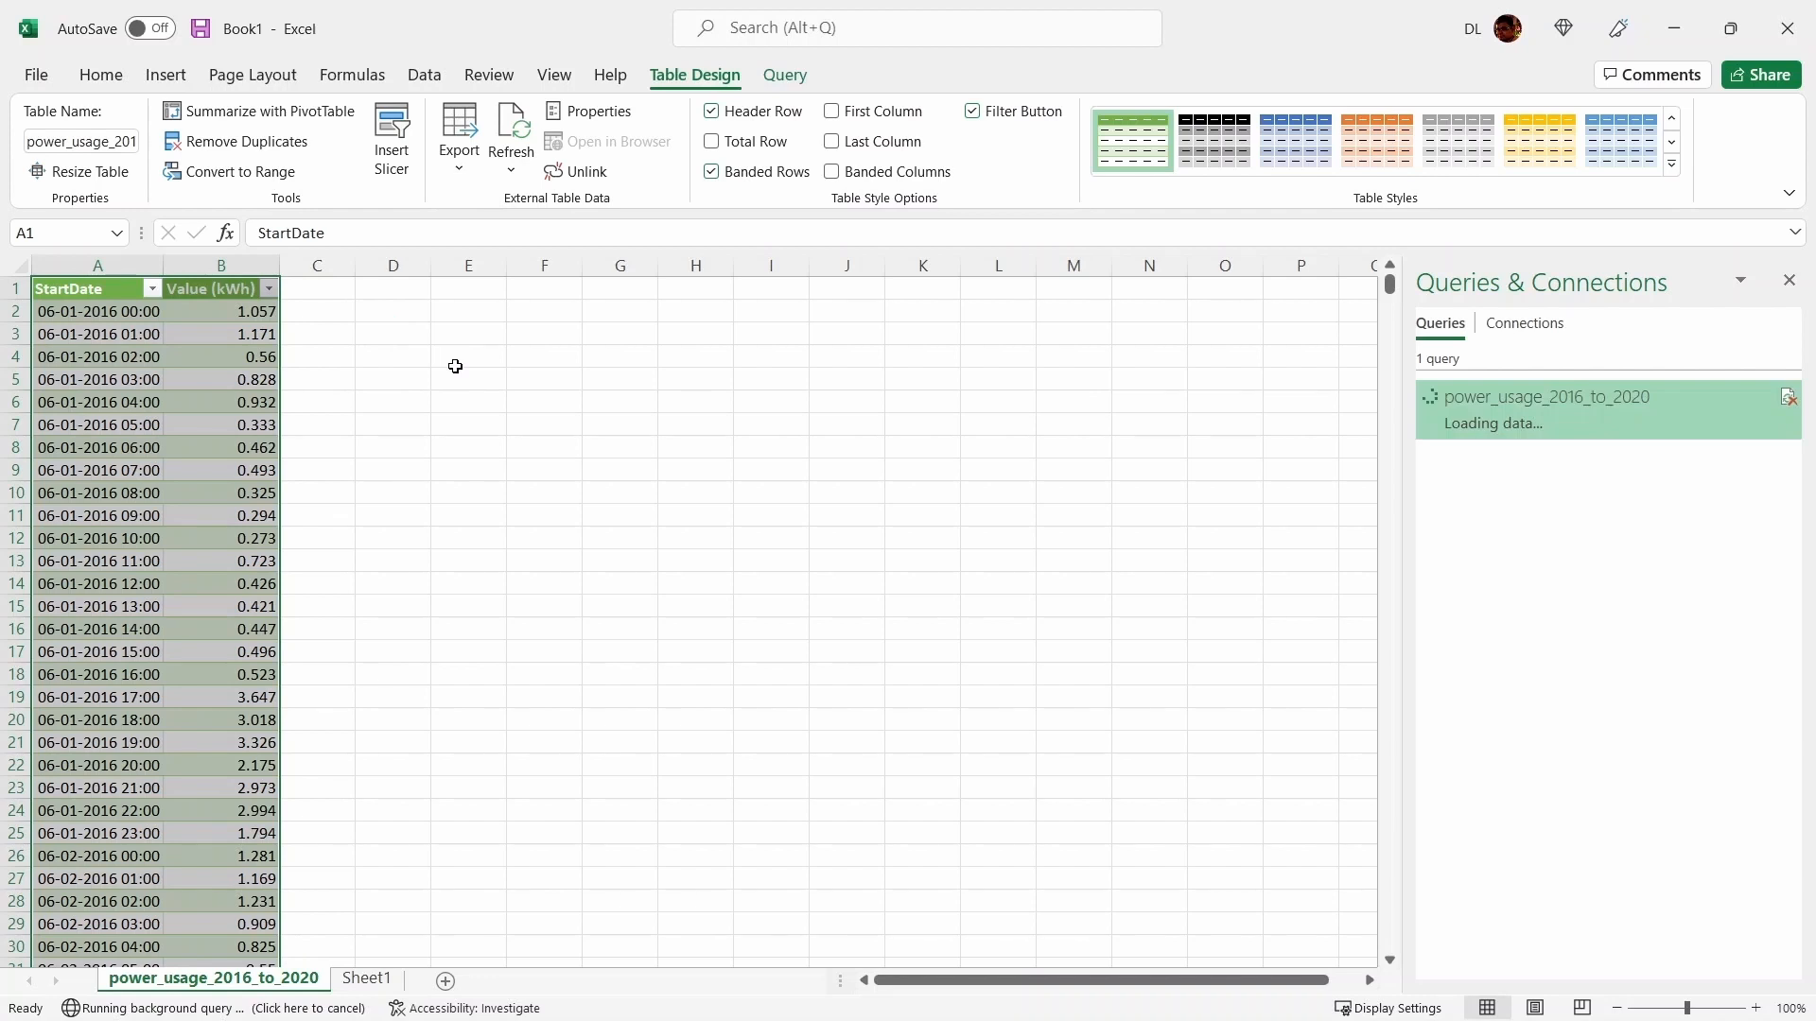
pyautogui.click(349, 401)
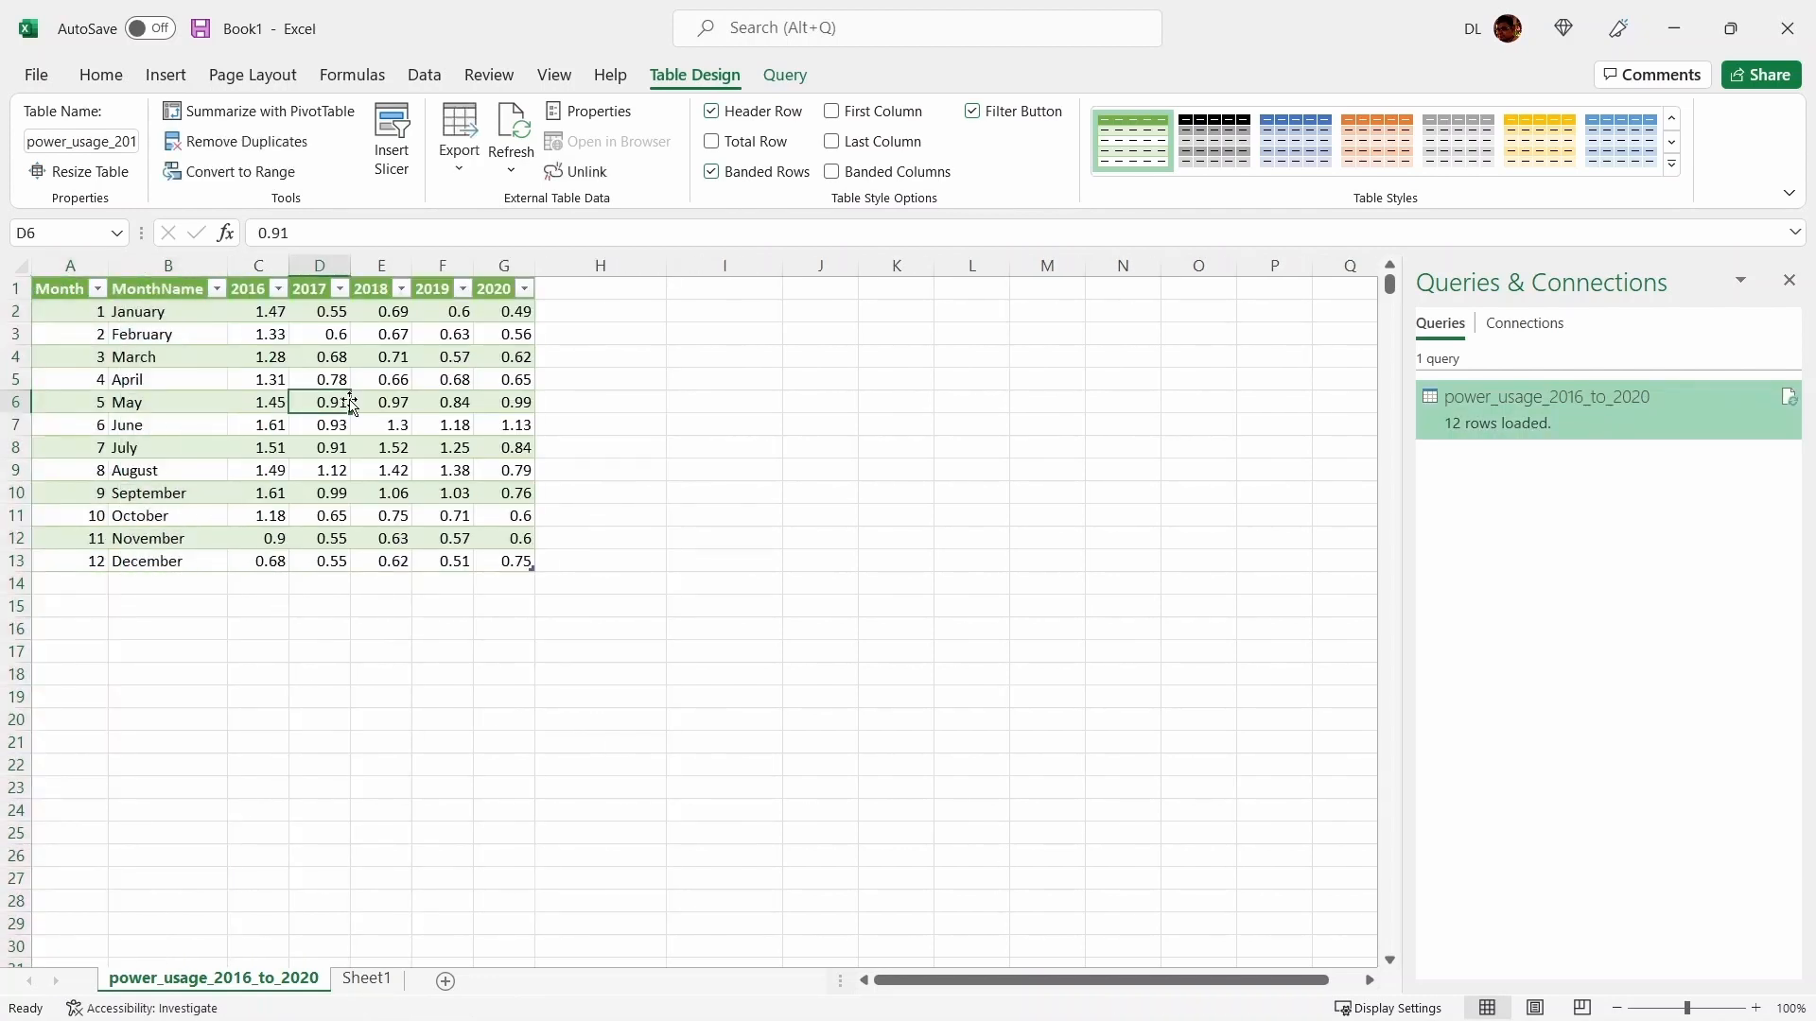
pyautogui.scroll(-1, 350, 404)
pyautogui.keyDown('ctrl'); pyautogui.scroll(2, 354, 378); pyautogui.keyUp('ctrl')
pyautogui.scroll(1, 406, 383)
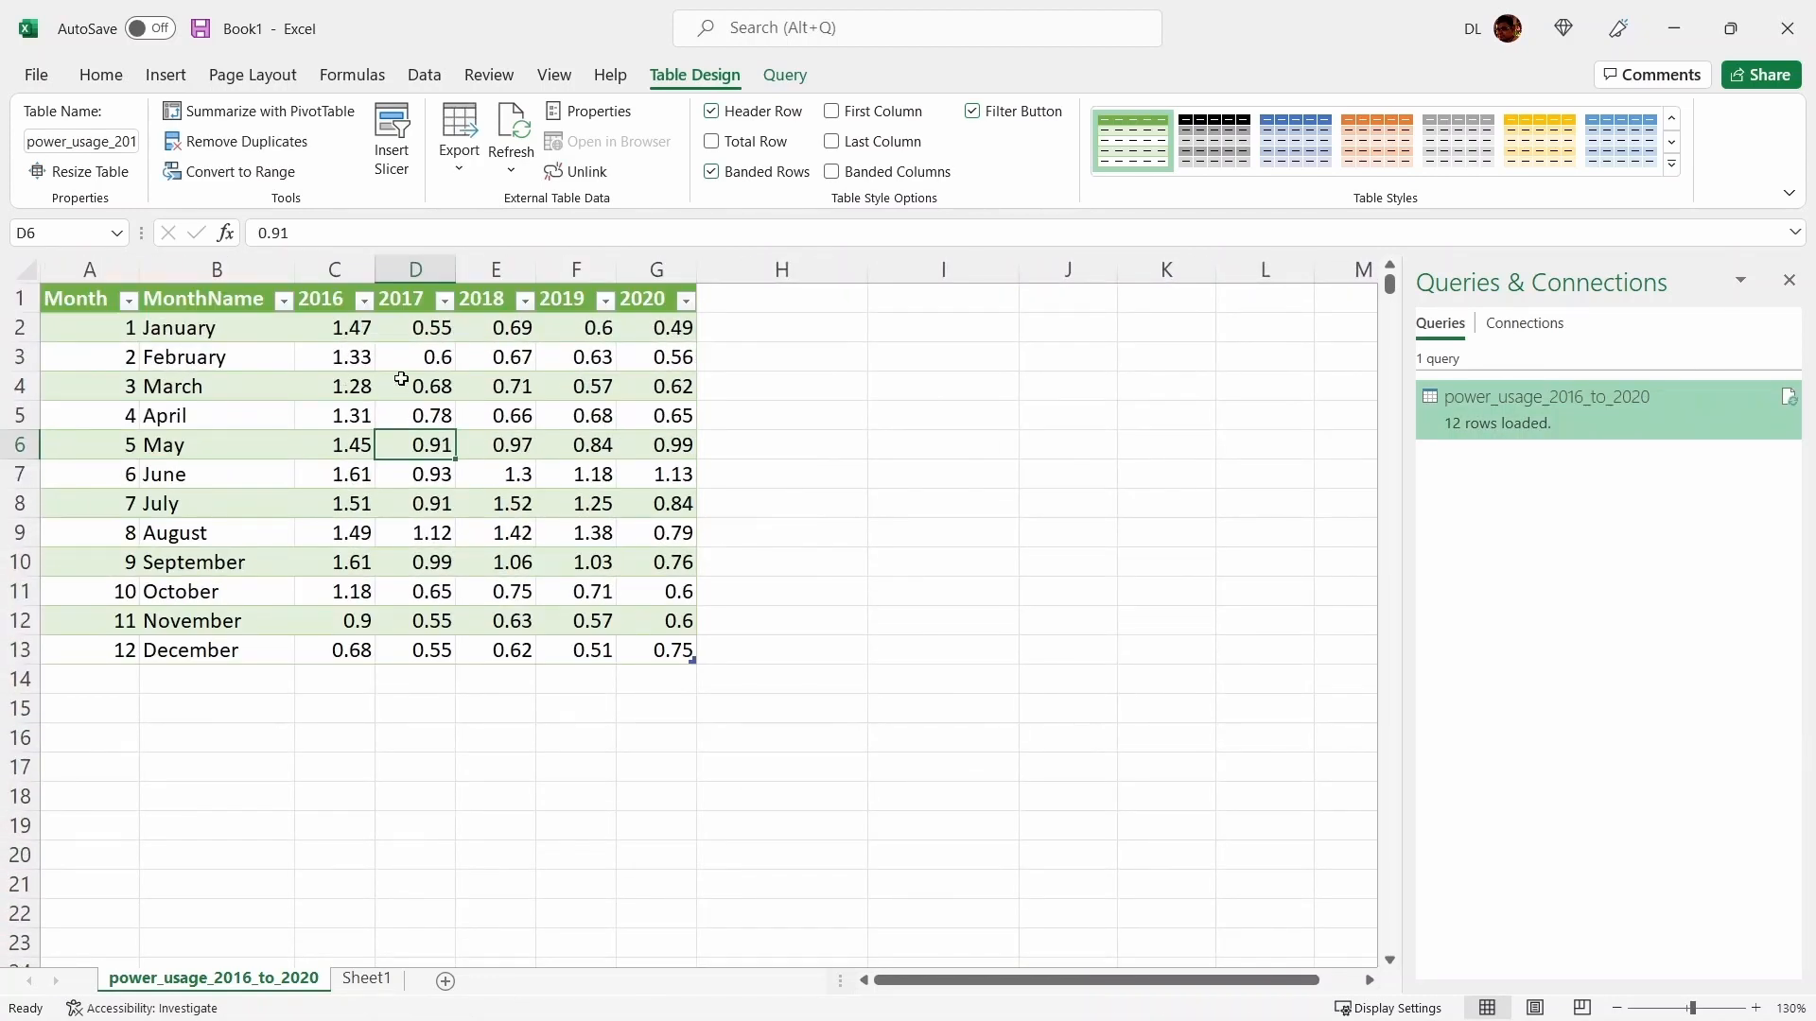